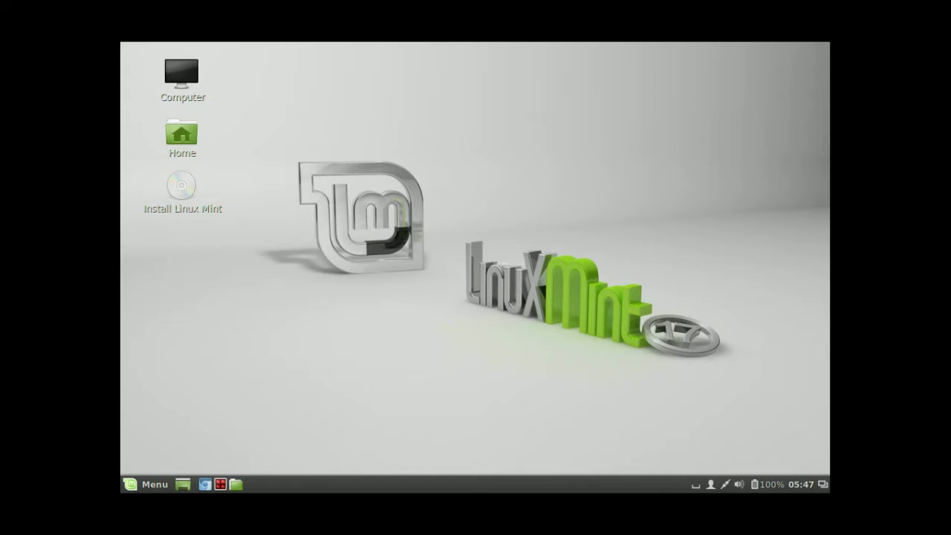
{"action": "left_click", "coordinate": [205, 484]}
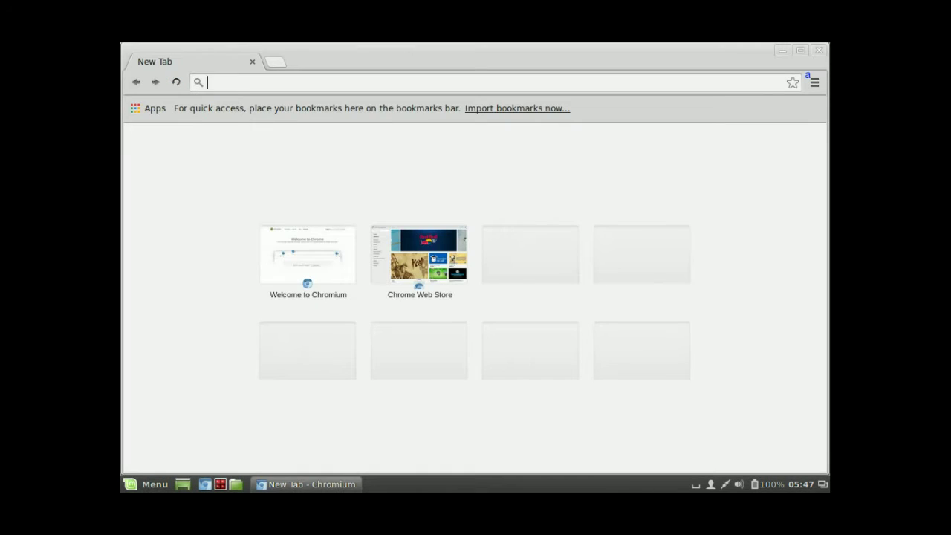
{"action": "type", "text": "https:"}
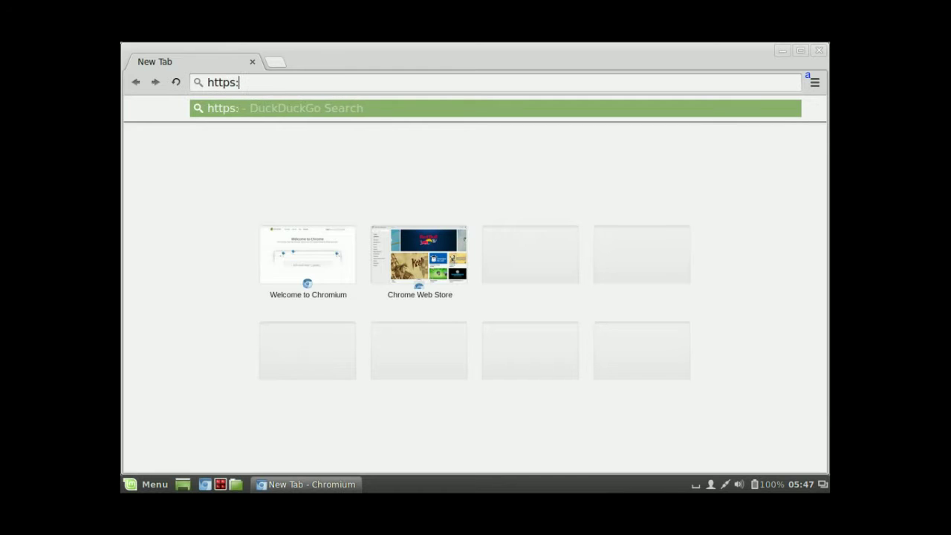
{"action": "type", "text": "//192.1"}
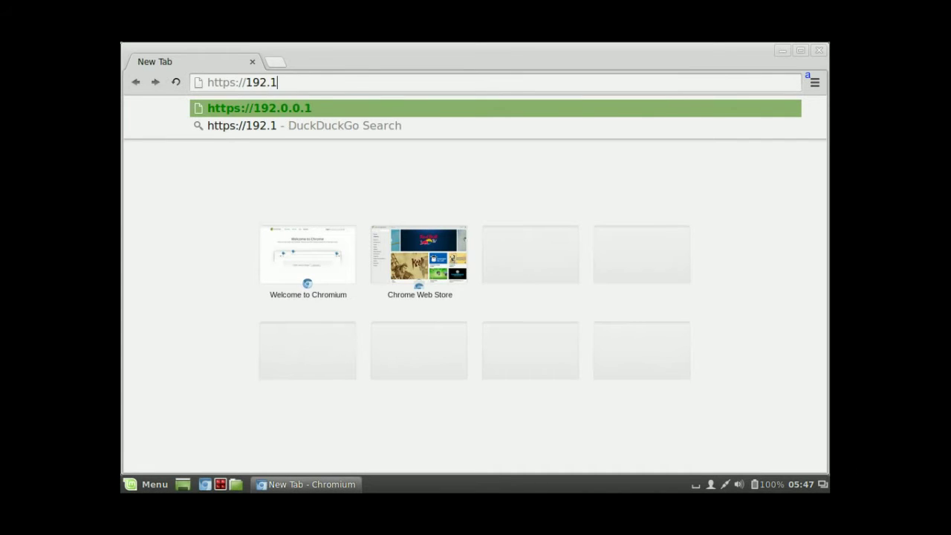
{"action": "type", "text": "68.1"}
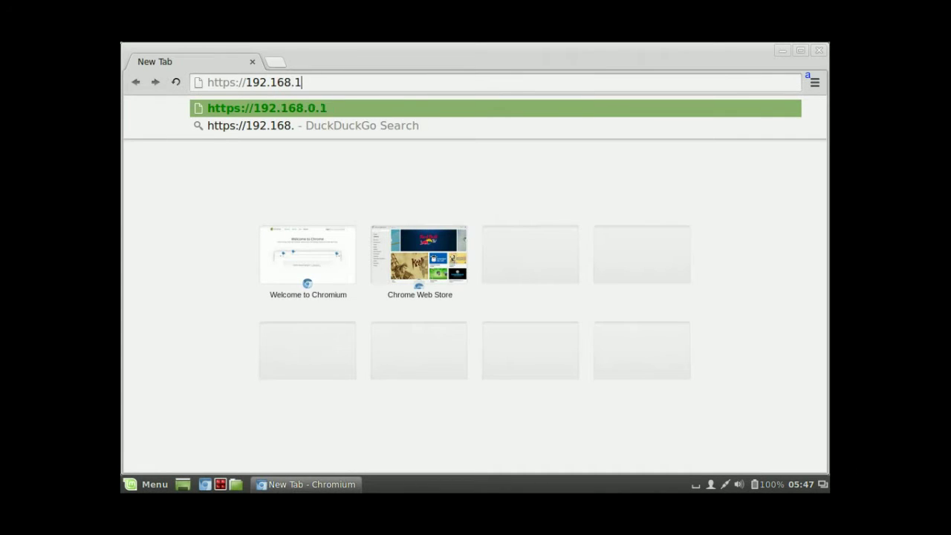
{"action": "type", "text": "00.114:"}
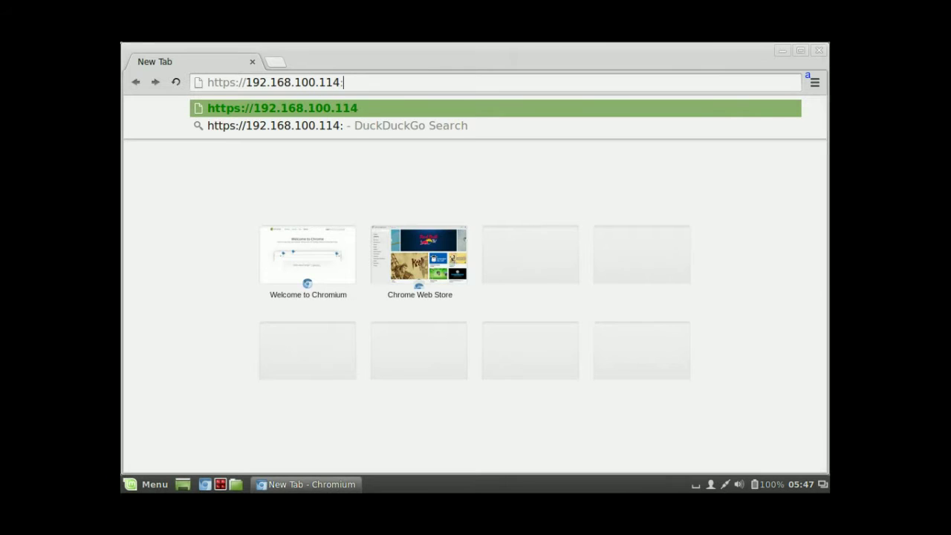
{"action": "type", "text": "7777/"}
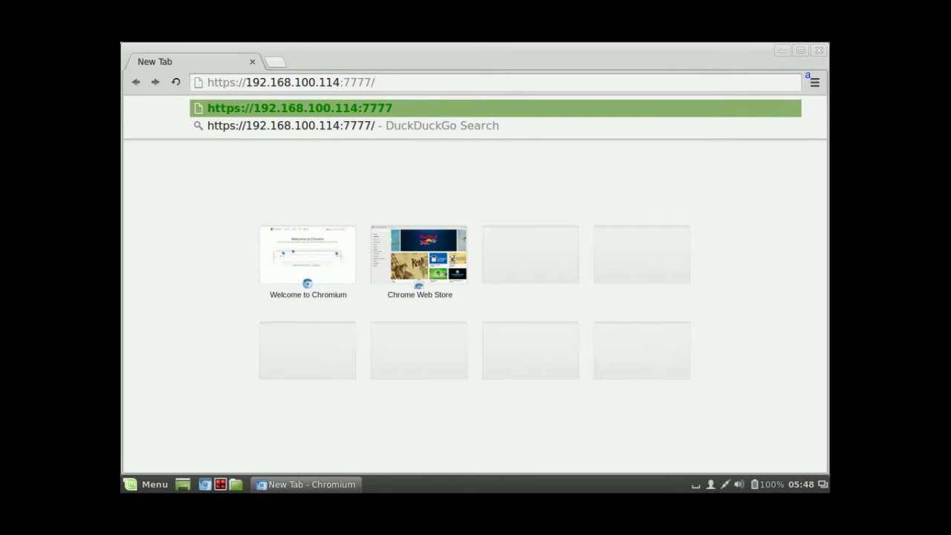
{"action": "key", "text": "Return"}
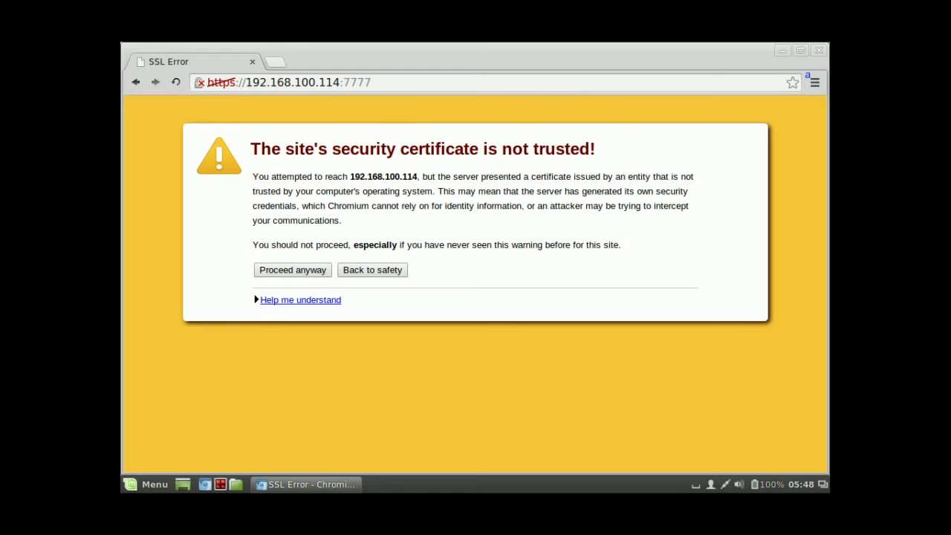
Step: Bypass the certificate warning and log in with the admin account's username and password
{"action": "left_click", "coordinate": [292, 270]}
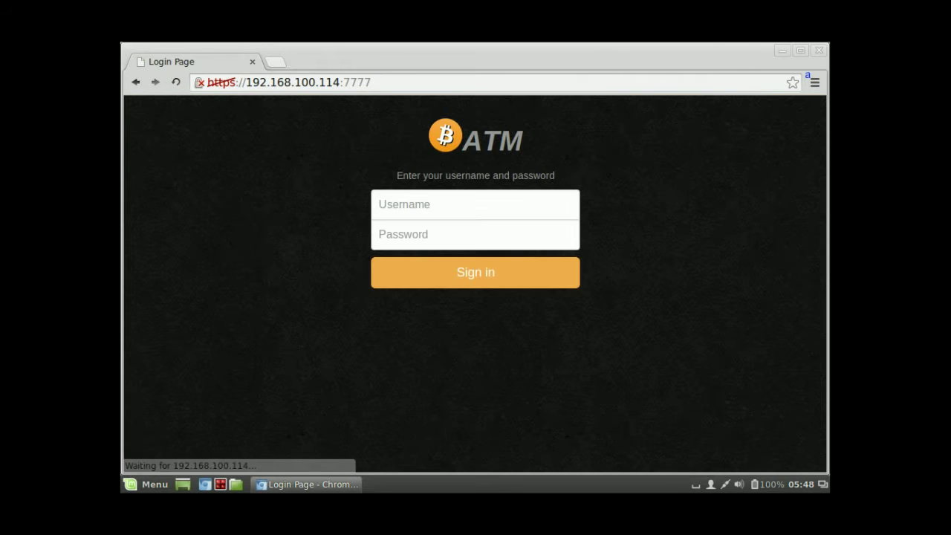
{"action": "left_click", "coordinate": [476, 204]}
{"action": "type", "text": "admin"}
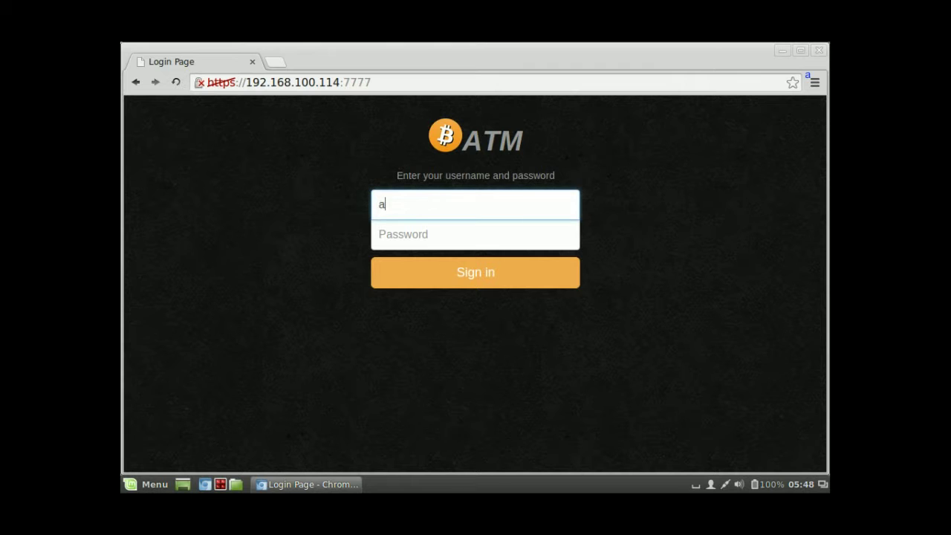
{"action": "left_click", "coordinate": [475, 234]}
{"action": "type", "text": "admin"}
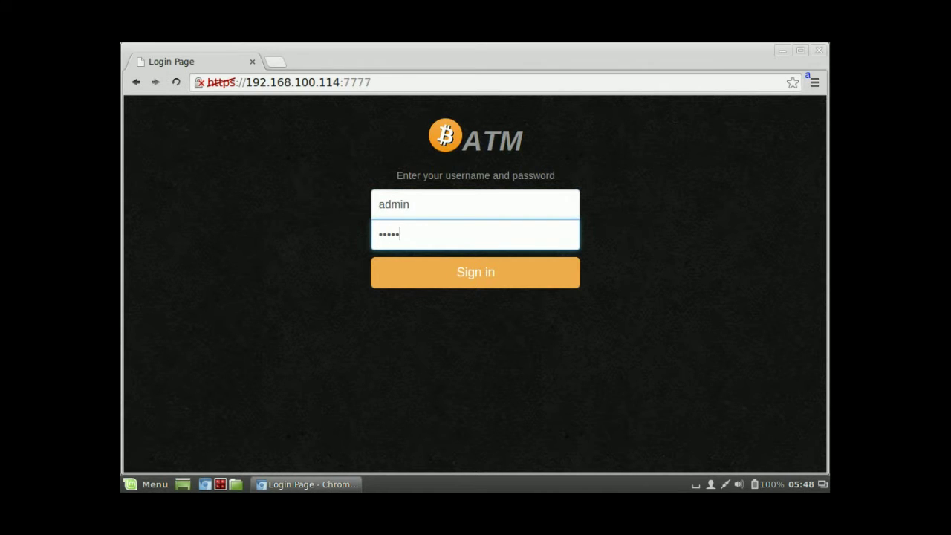
{"action": "key", "text": "Return"}
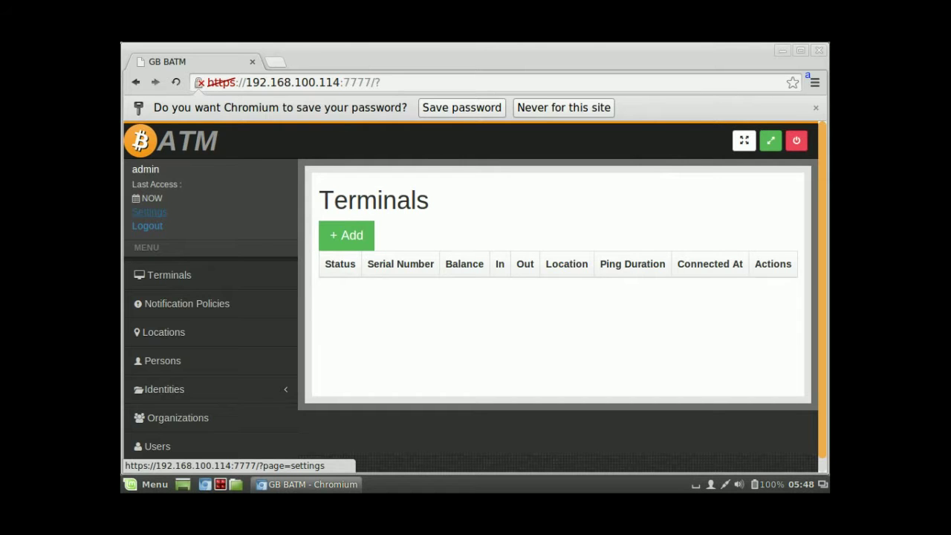
Step: Replace the admin account's old password with a new one, then go to Organizations
{"action": "left_click", "coordinate": [149, 212]}
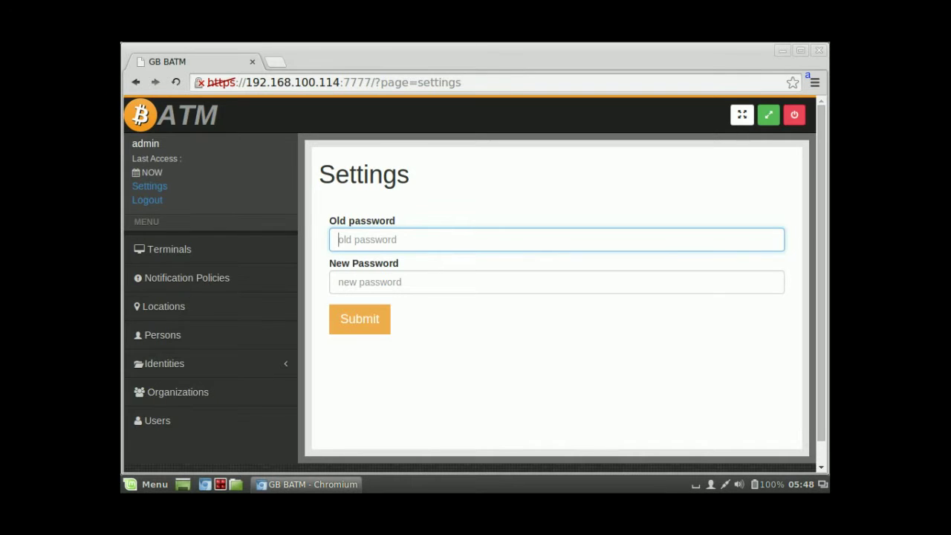
{"action": "type", "text": "admin"}
{"action": "key", "text": "Tab"}
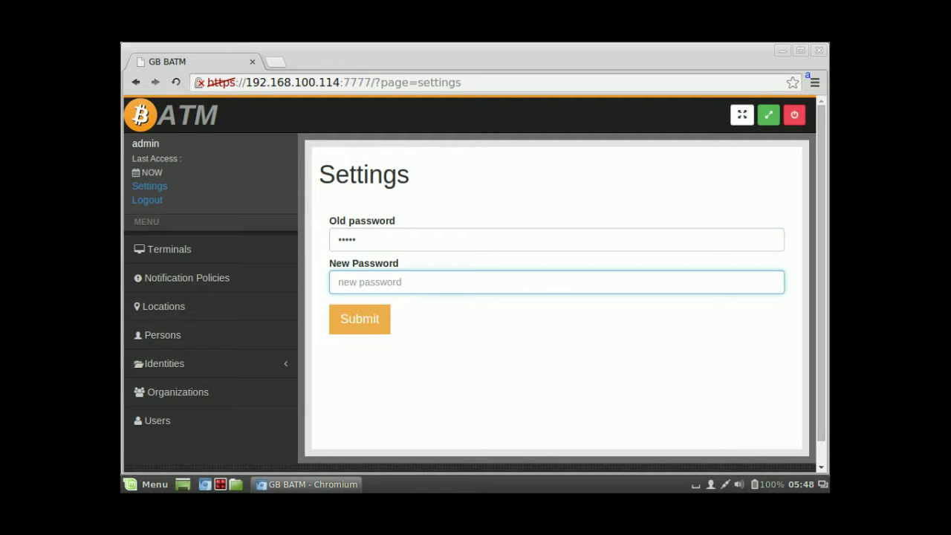
{"action": "type", "text": "admin123"}
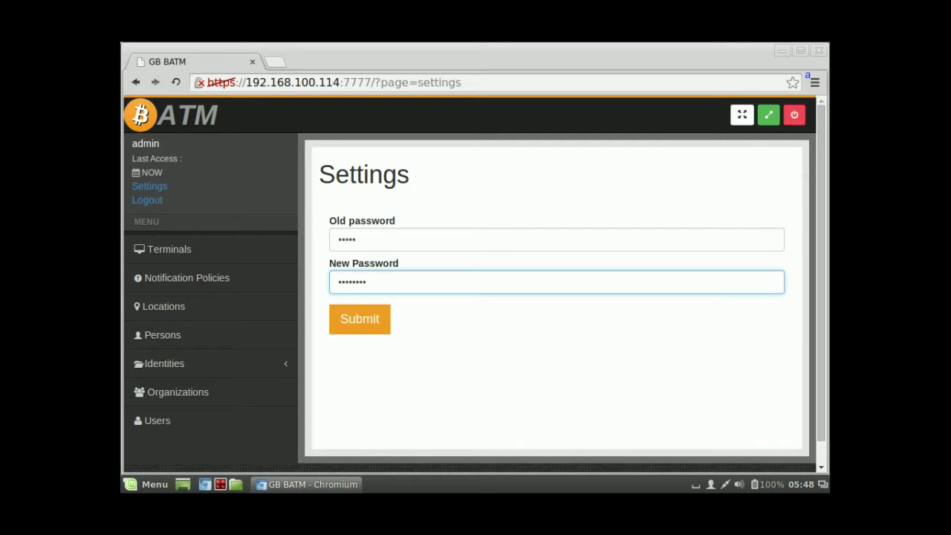
{"action": "key", "text": "Return"}
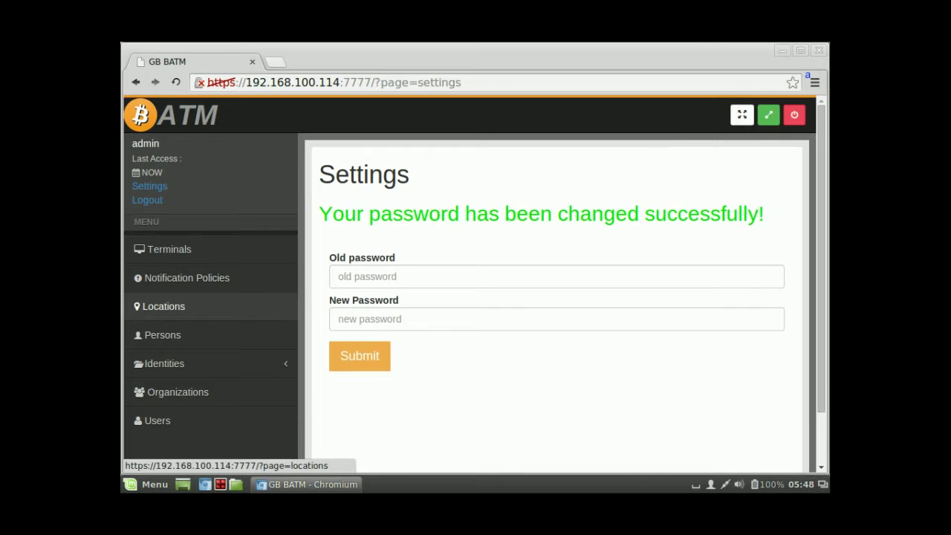
{"action": "left_click", "coordinate": [178, 391]}
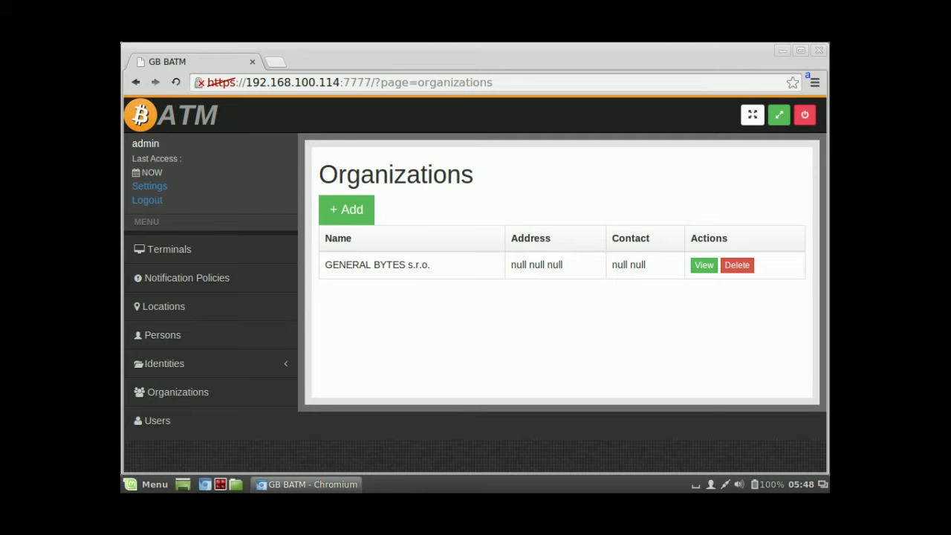
Step: Rename the organization to My Company Ltd., set Czech Republic, and enter placeholder address and city
{"action": "left_click", "coordinate": [704, 265]}
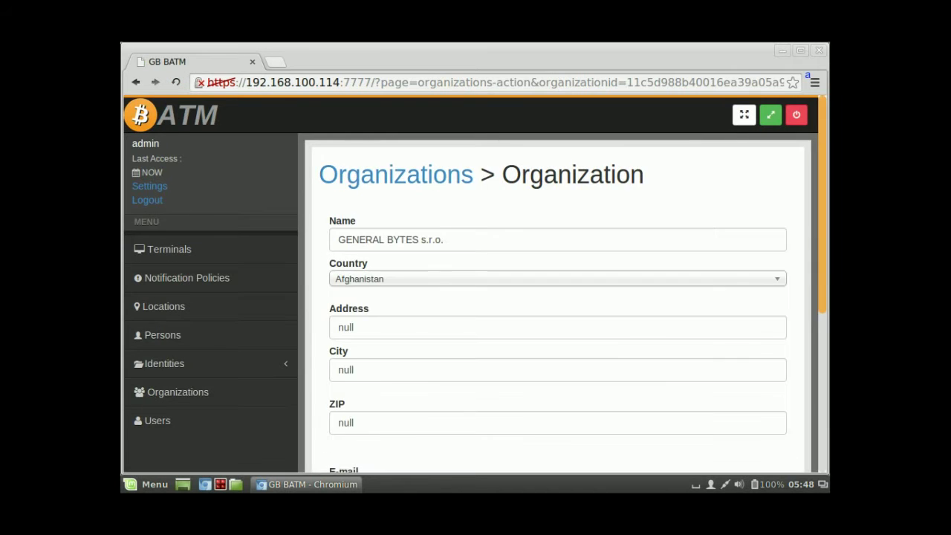
{"action": "type", "text": "M"}
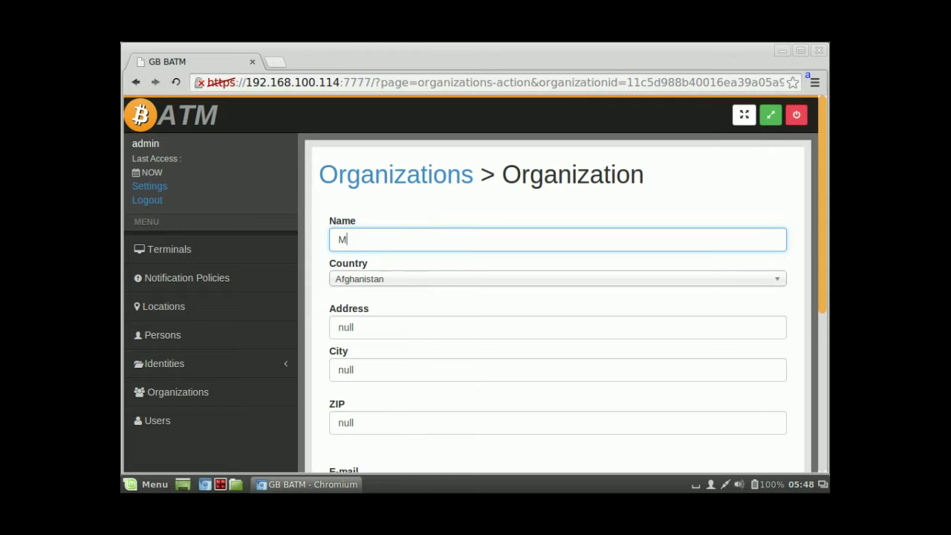
{"action": "type", "text": "y Company Ltd."}
{"action": "key", "text": "Tab"}
{"action": "type", "text": "cze"}
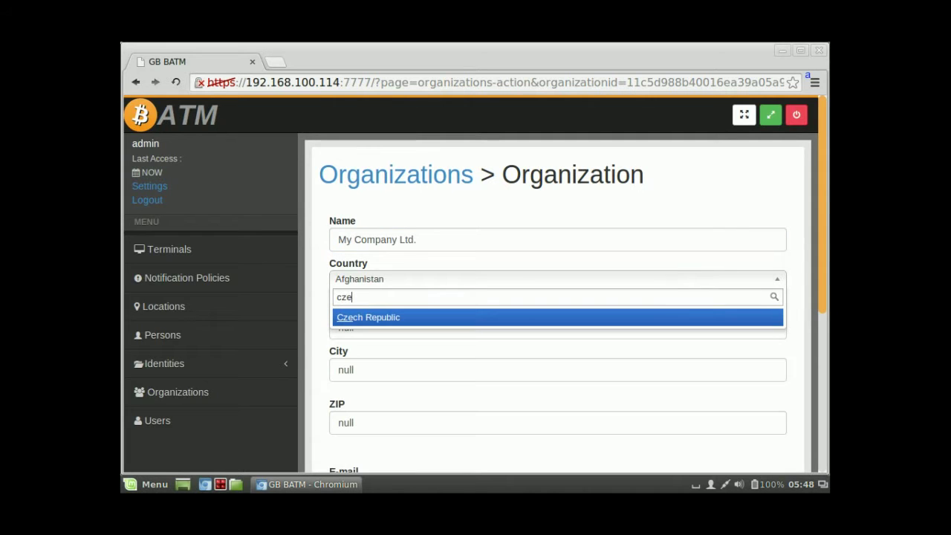
{"action": "key", "text": "Return"}
{"action": "key", "text": "Tab"}
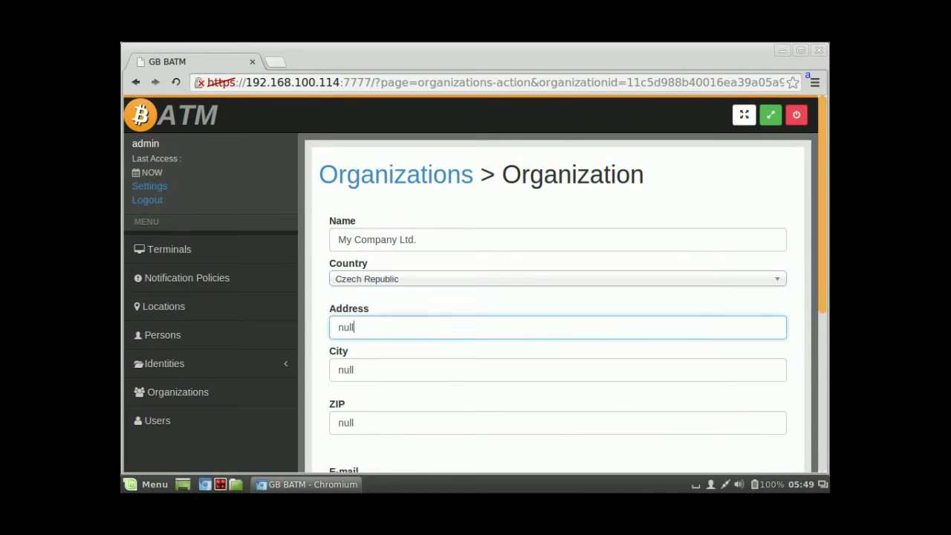
{"action": "key", "text": "BackSpace"}
{"action": "key", "text": "BackSpace"}
{"action": "key", "text": "BackSpace"}
{"action": "key", "text": "BackSpace"}
{"action": "type", "text": "sasssa"}
{"action": "key", "text": "Tab"}
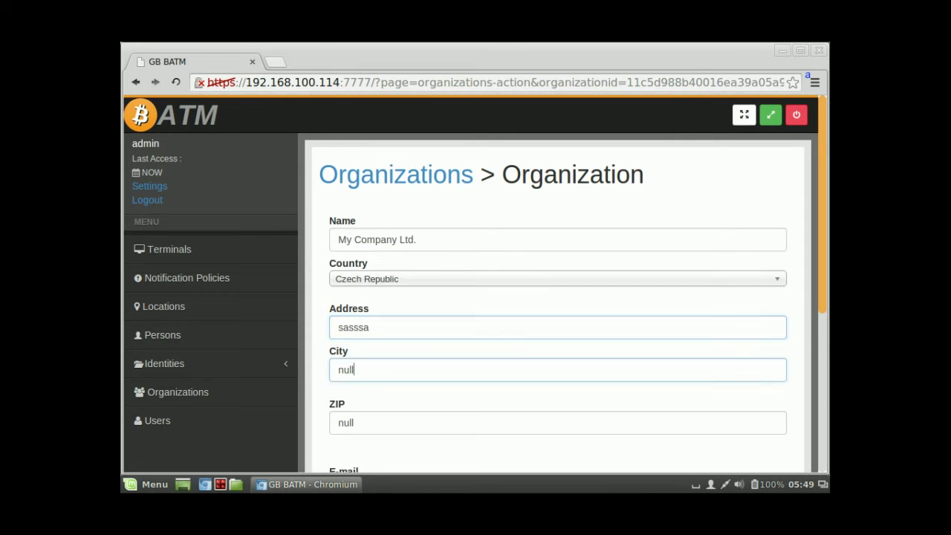
{"action": "type", "text": "assas"}
Step: Fill in the organization's ZIP, contact e-mail and phone number, and save
{"action": "scroll", "coordinate": [557, 297], "scroll_direction": "down", "scroll_amount": 2}
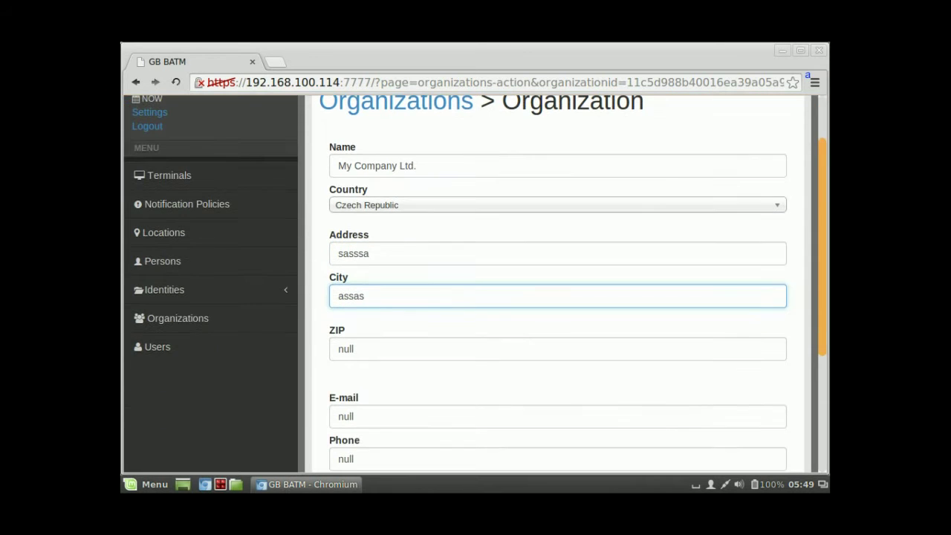
{"action": "left_click", "coordinate": [355, 349]}
{"action": "key", "text": "ctrl+a"}
{"action": "type", "text": "232322"}
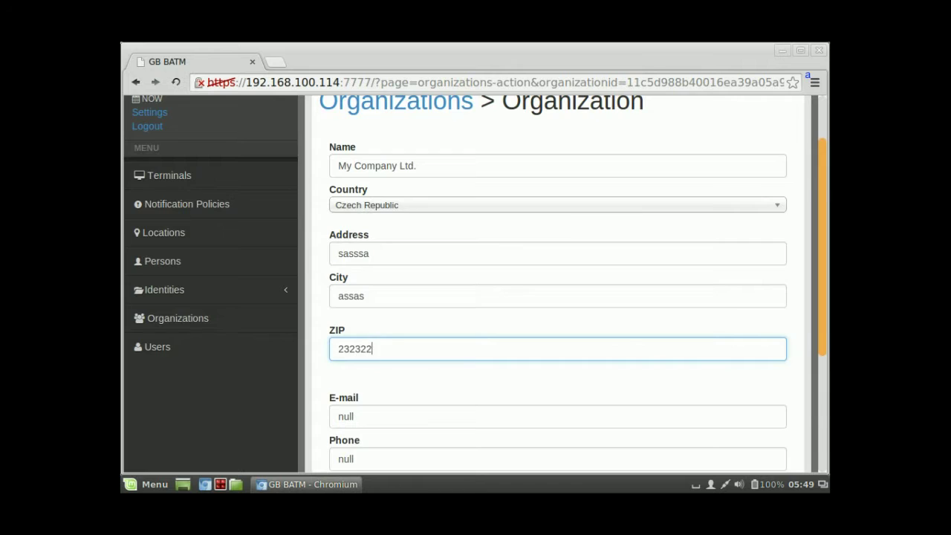
{"action": "scroll", "coordinate": [557, 297], "scroll_direction": "down", "scroll_amount": 3}
{"action": "key", "text": "Tab"}
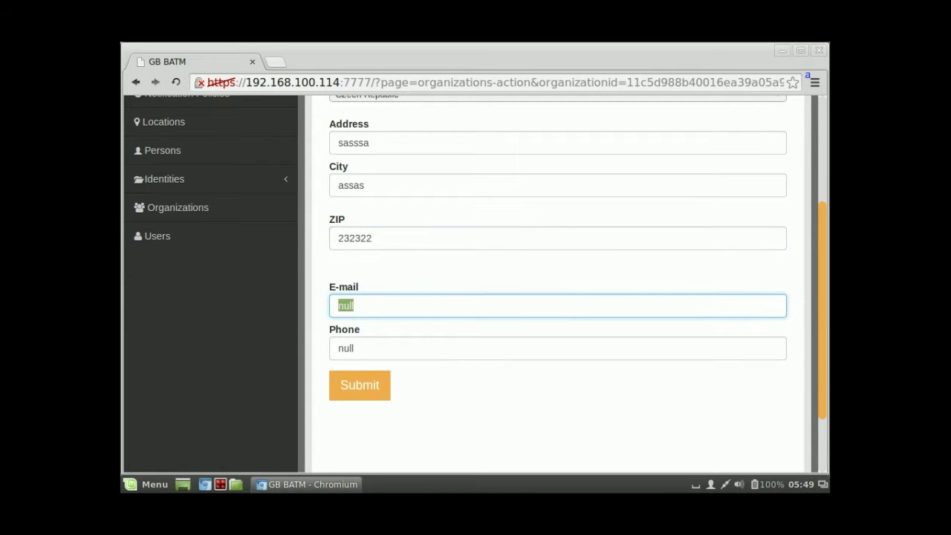
{"action": "type", "text": "myemail@sss.com"}
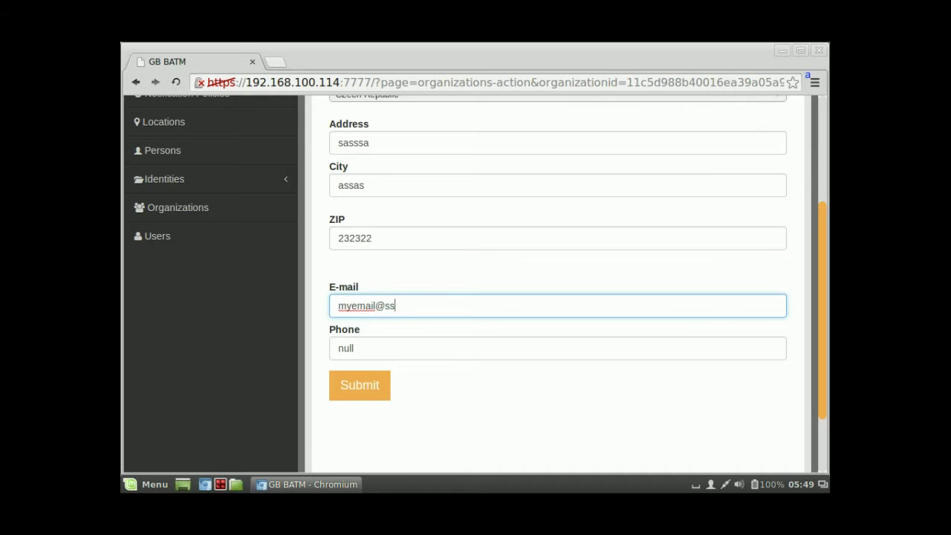
{"action": "key", "text": "Tab"}
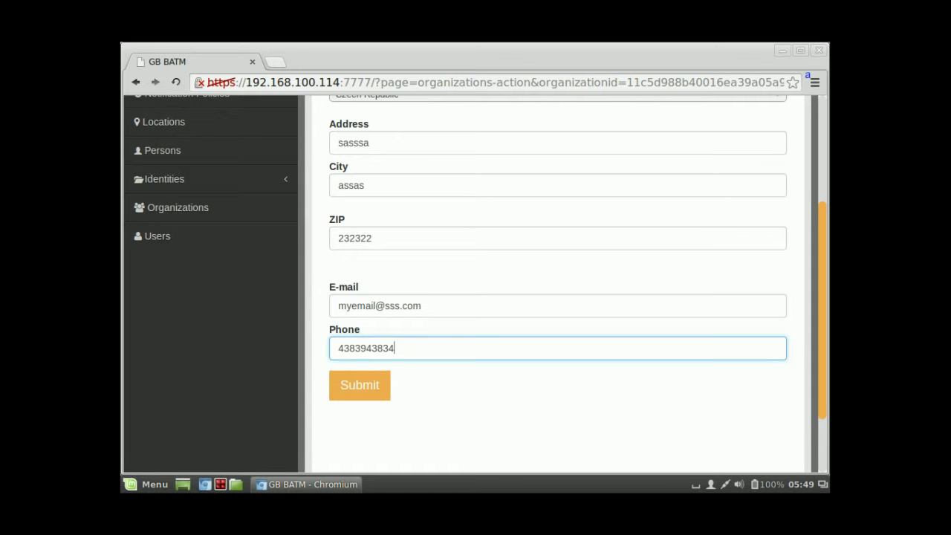
{"action": "key", "text": "Return"}
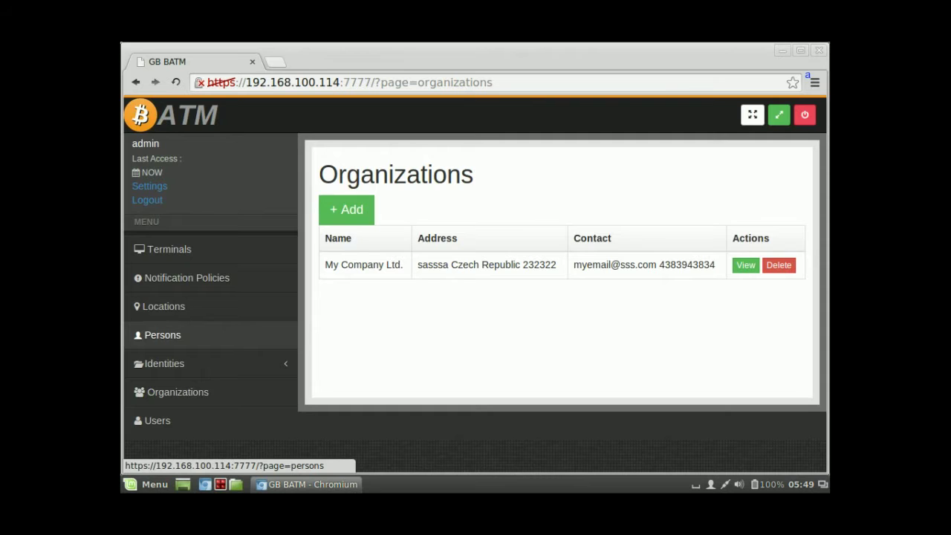
Step: Open the existing person record and replace the placeholder first and last name with the contact's name
{"action": "left_click", "coordinate": [160, 335]}
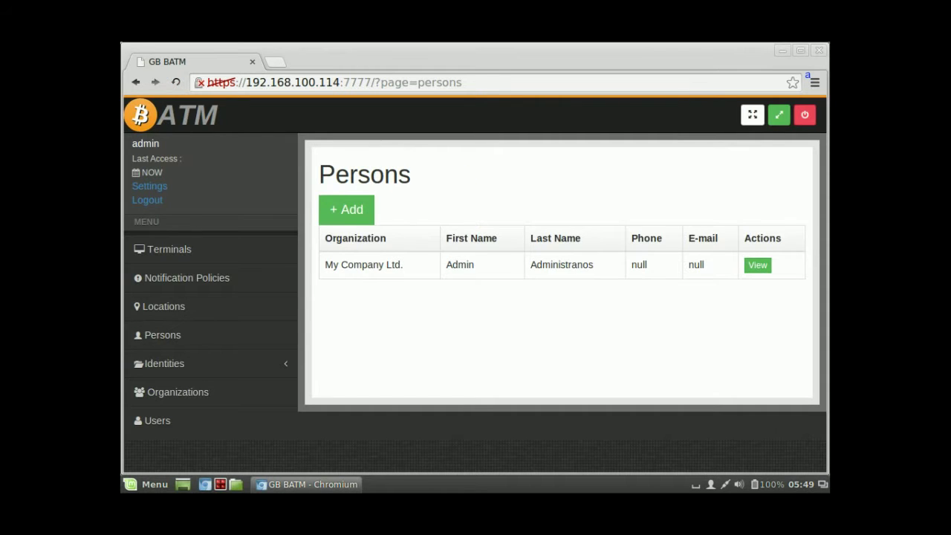
{"action": "left_click", "coordinate": [758, 265]}
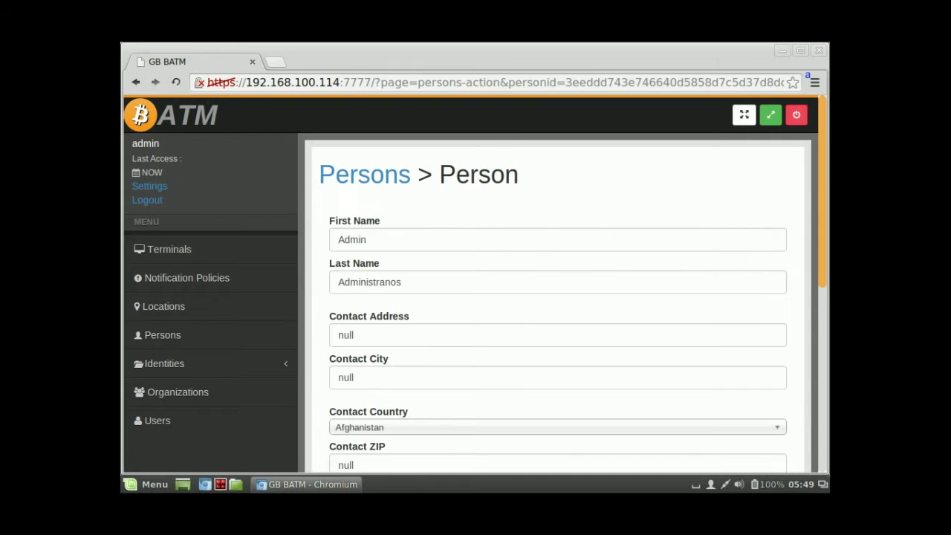
{"action": "scroll", "coordinate": [557, 297], "scroll_direction": "down", "scroll_amount": 1}
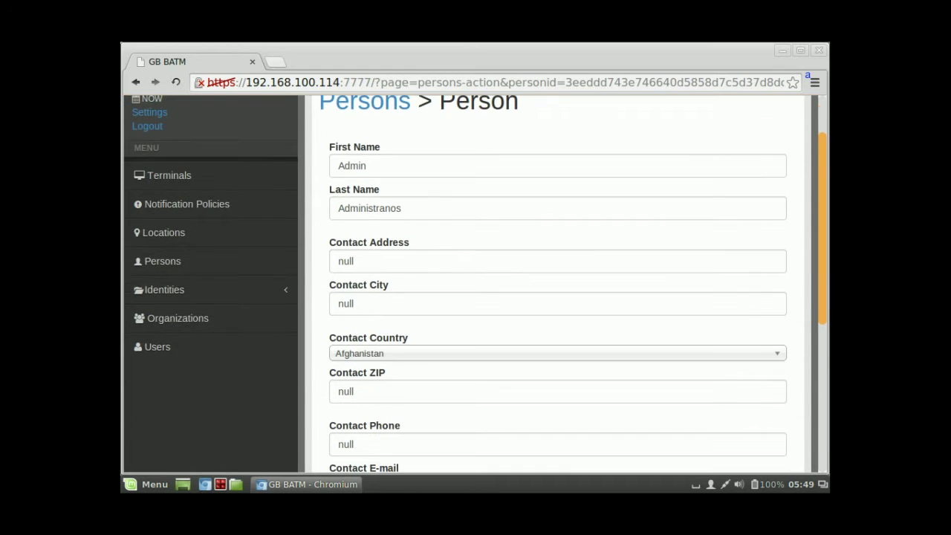
{"action": "double_click", "coordinate": [369, 244]}
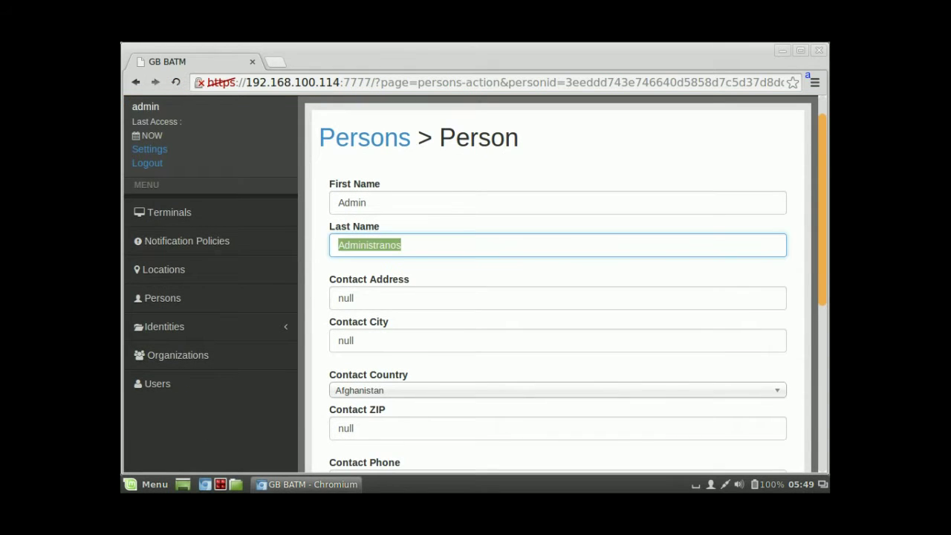
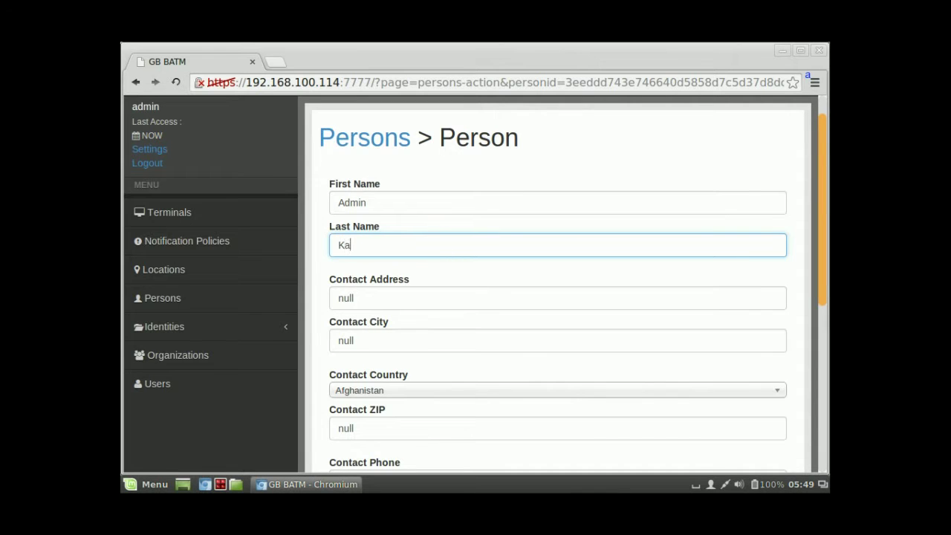
{"action": "key", "text": "shift+Tab"}
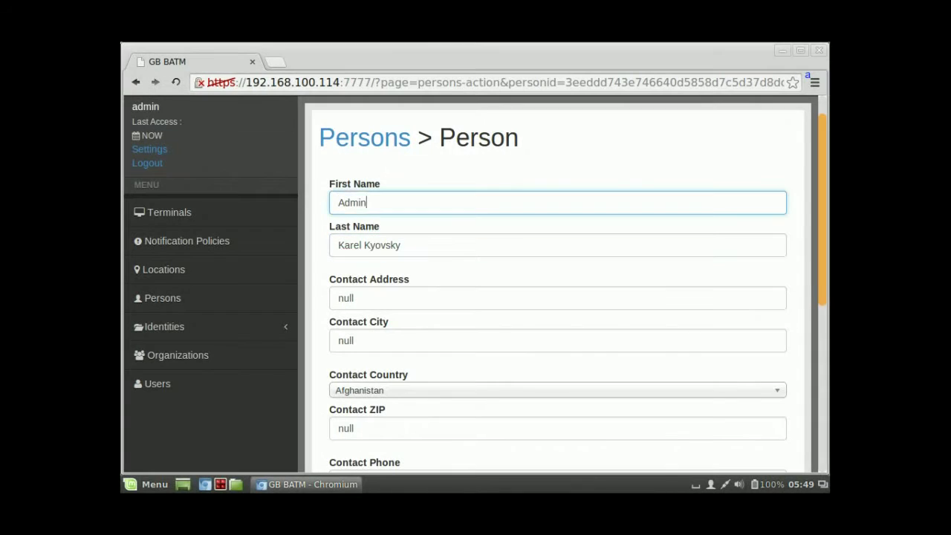
{"action": "type", "text": "Karel"}
{"action": "key", "text": "Tab"}
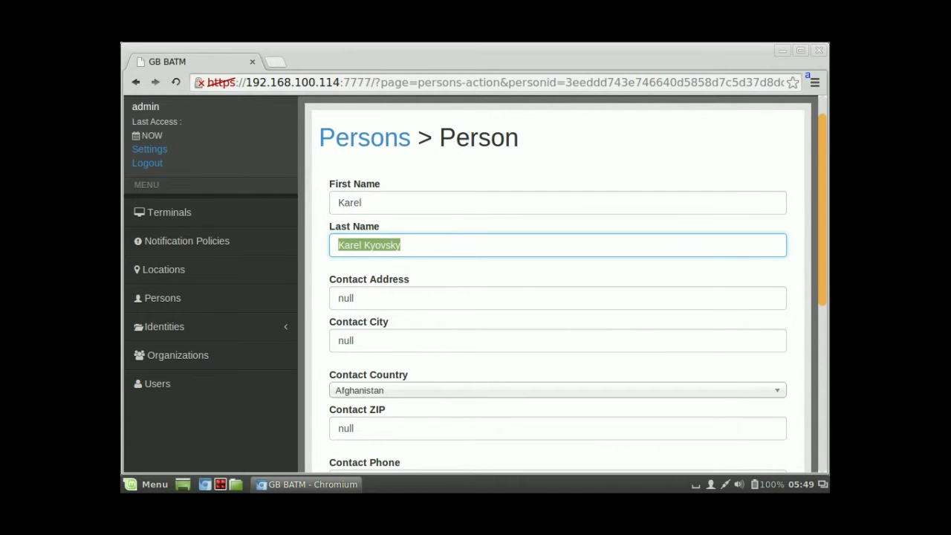
{"action": "key", "text": "Home"}
{"action": "key", "text": "ctrl+shift+Right"}
{"action": "key", "text": "Delete"}
{"action": "key", "text": "Delete"}
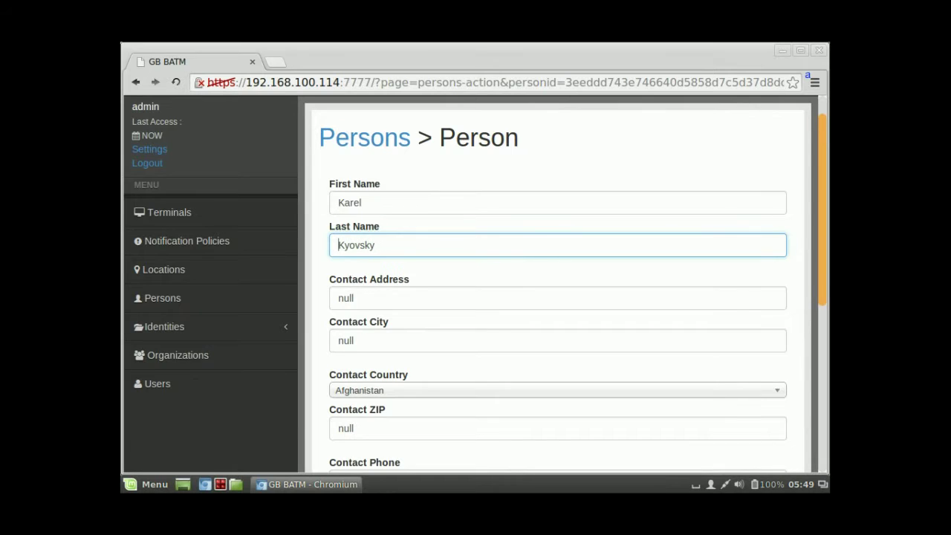
Step: Enter the person's street address and Prague city, with Czech Republic as country
{"action": "key", "text": "Tab"}
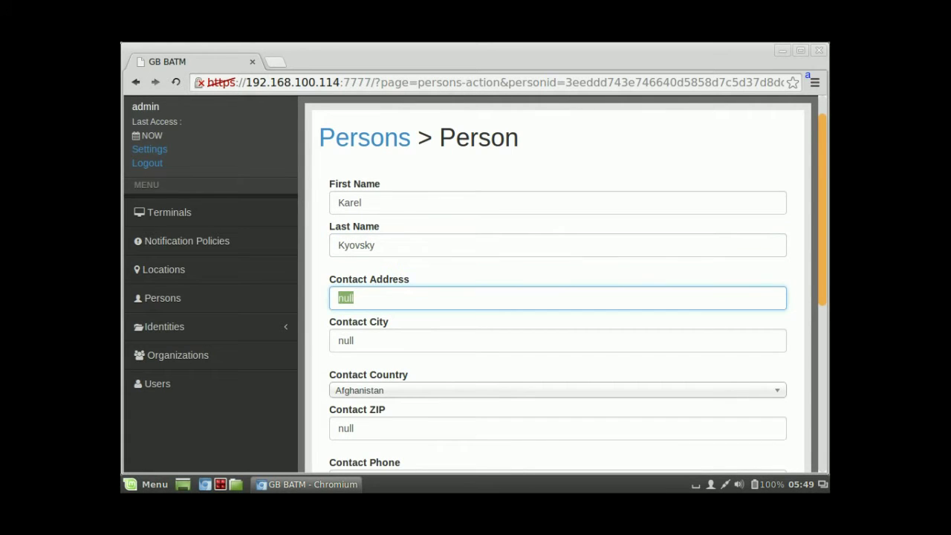
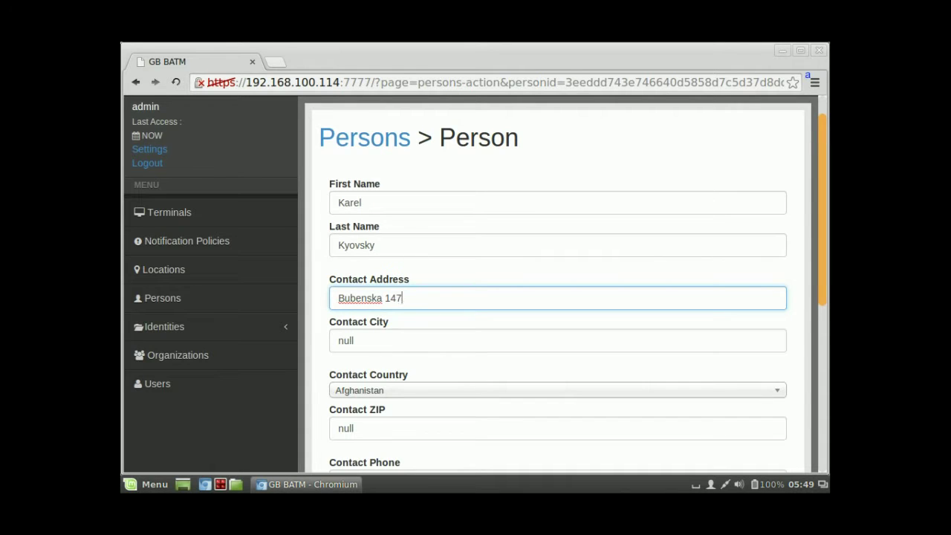
{"action": "key", "text": "Tab"}
{"action": "type", "text": "Prague 7"}
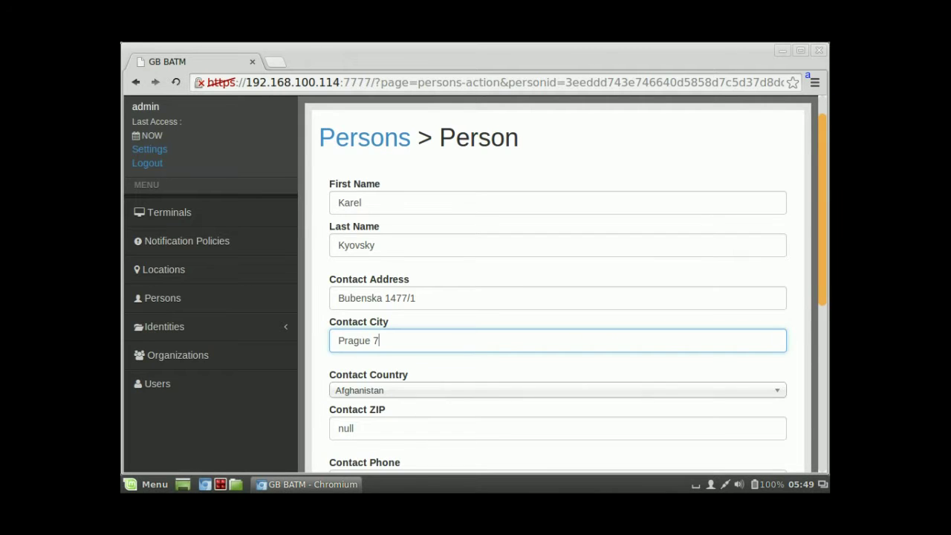
{"action": "key", "text": "Tab"}
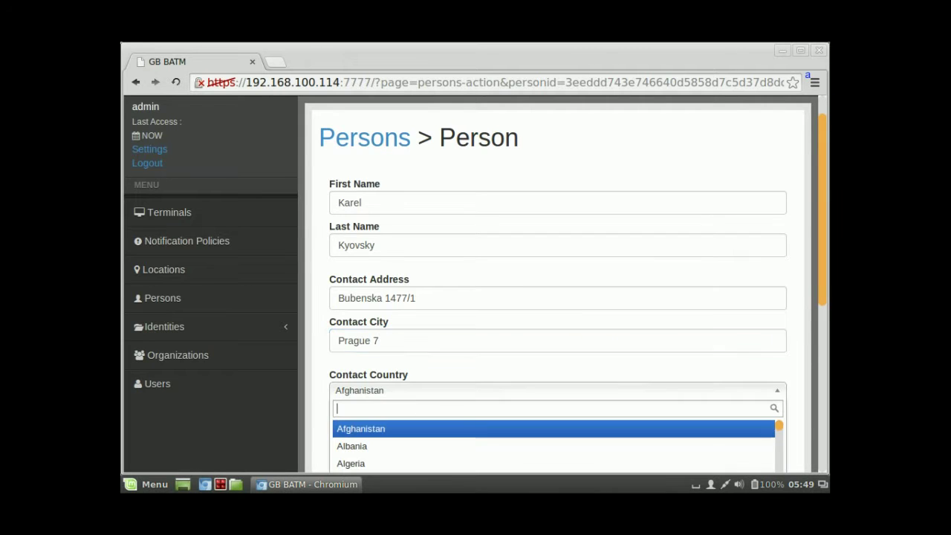
{"action": "type", "text": "cze"}
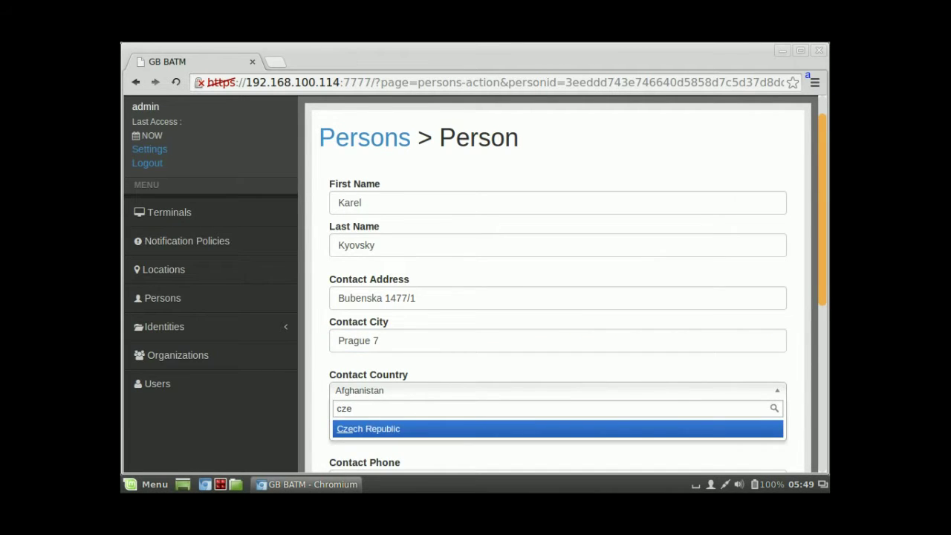
{"action": "key", "text": "Return"}
{"action": "scroll", "coordinate": [557, 297], "scroll_direction": "down", "scroll_amount": 4}
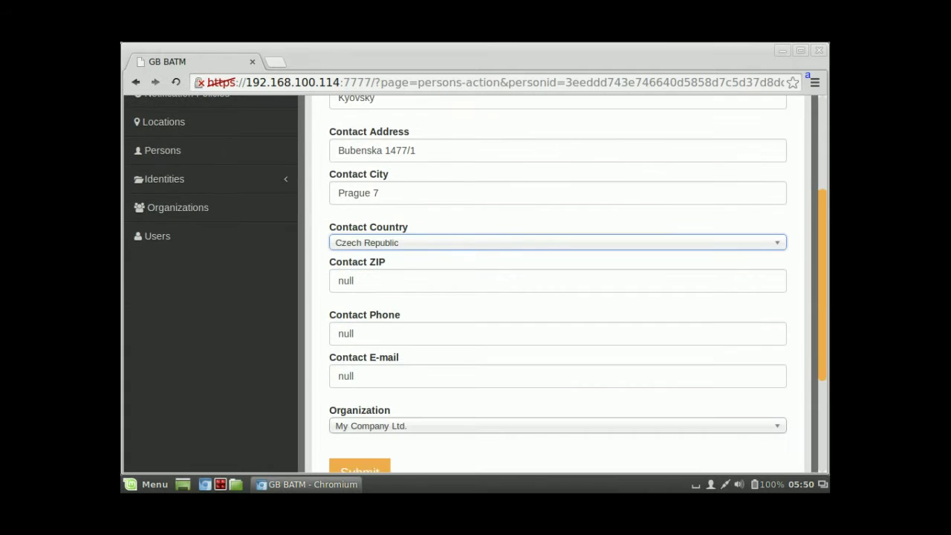
Step: Fill in the person's ZIP code, phone number and e-mail address, and submit
{"action": "key", "text": "Tab"}
{"action": "type", "text": "1"}
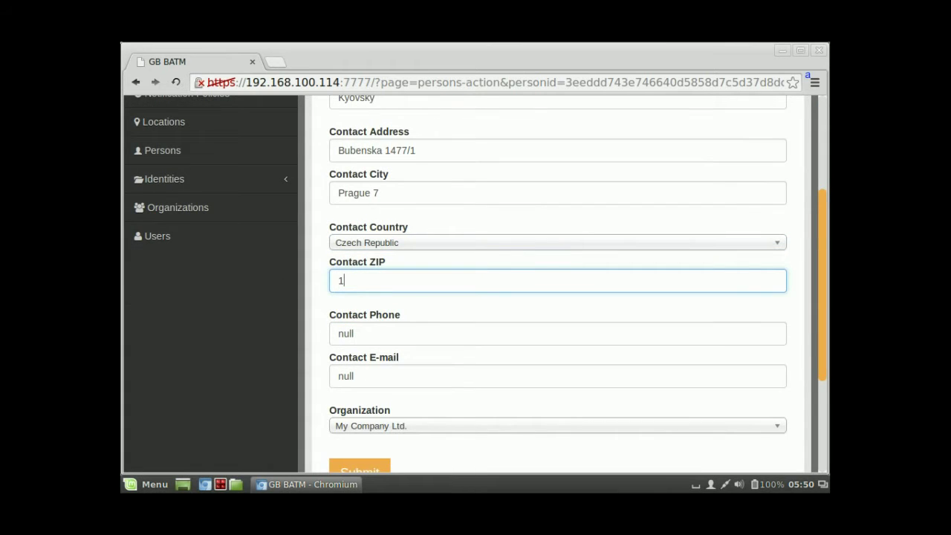
{"action": "type", "text": "7000"}
{"action": "key", "text": "Tab"}
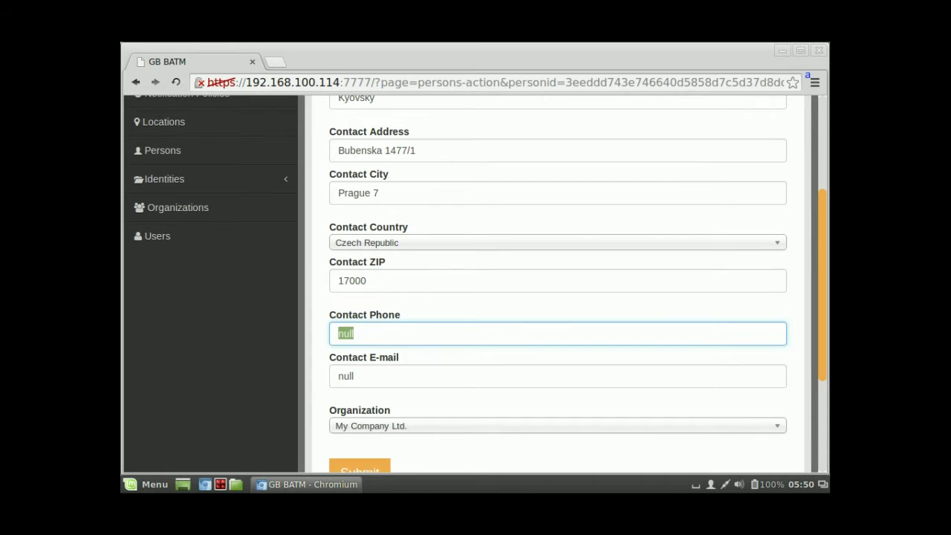
{"action": "type", "text": "23343"}
{"action": "key", "text": "Tab"}
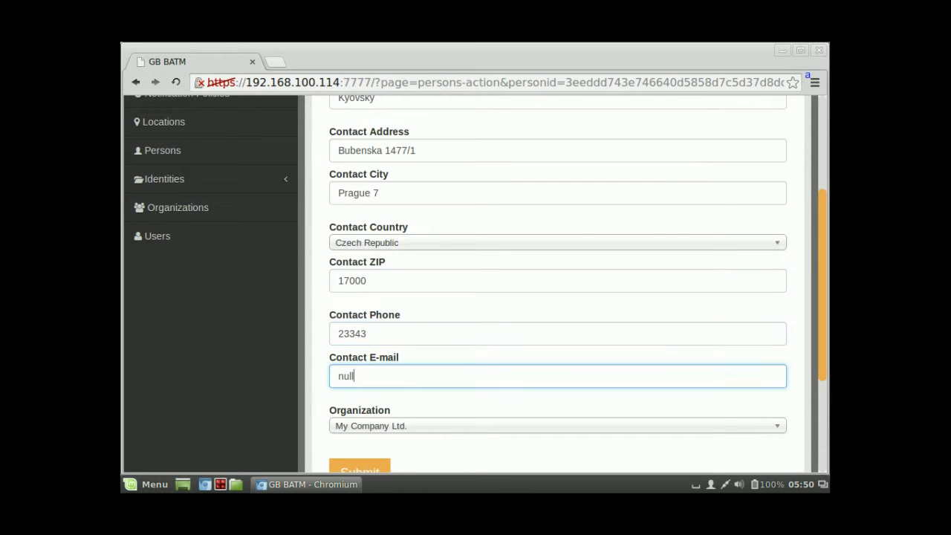
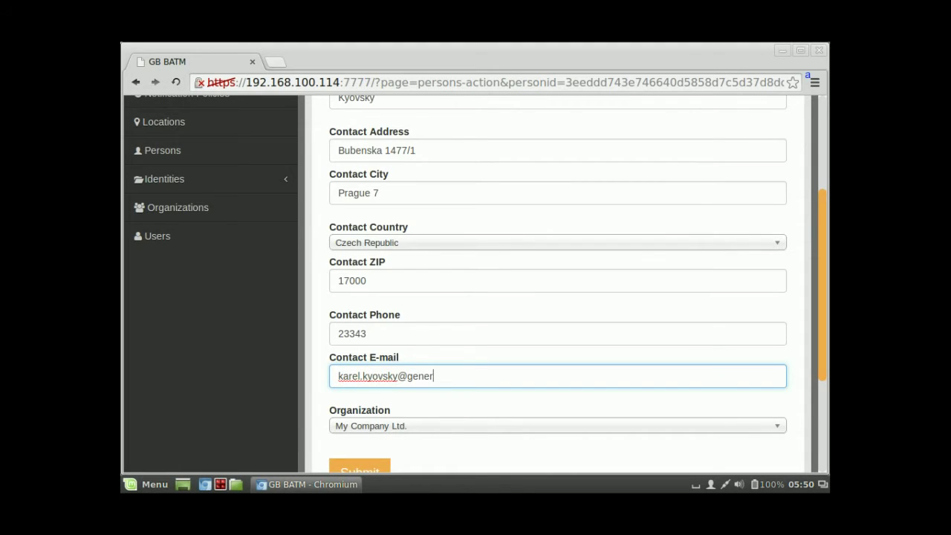
{"action": "scroll", "coordinate": [557, 282], "scroll_direction": "down", "scroll_amount": 3}
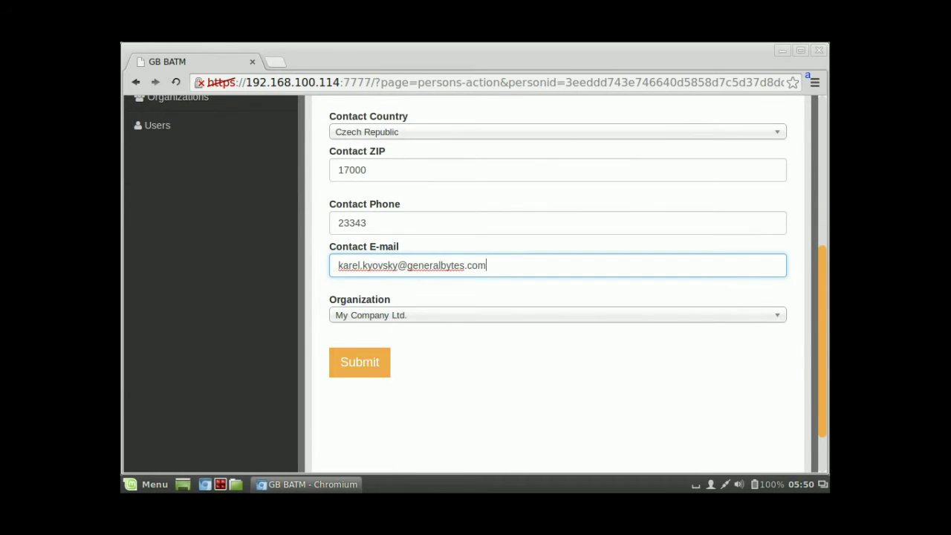
{"action": "left_click", "coordinate": [359, 362]}
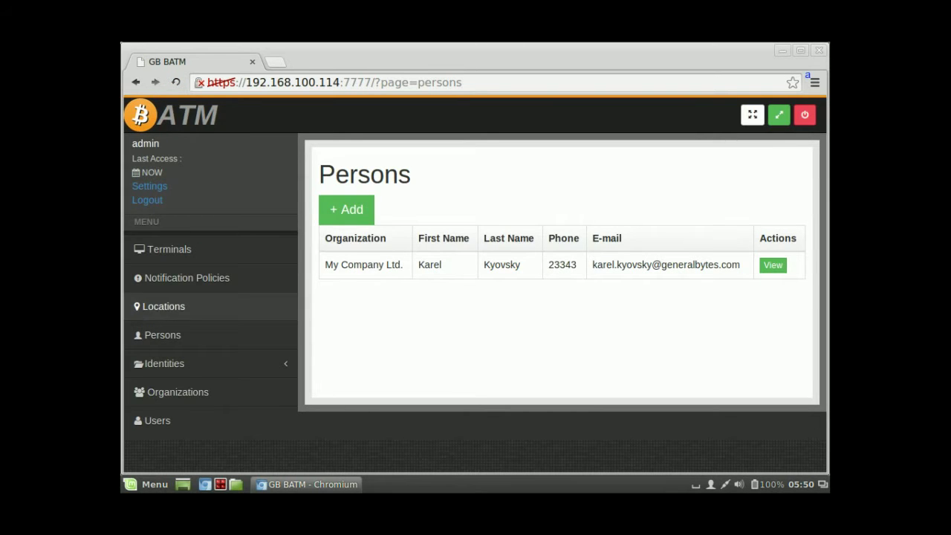
Step: Check in Users that the admin Administrator account is linked to the updated person, then go to Locations
{"action": "mouse_move", "coordinate": [164, 364]}
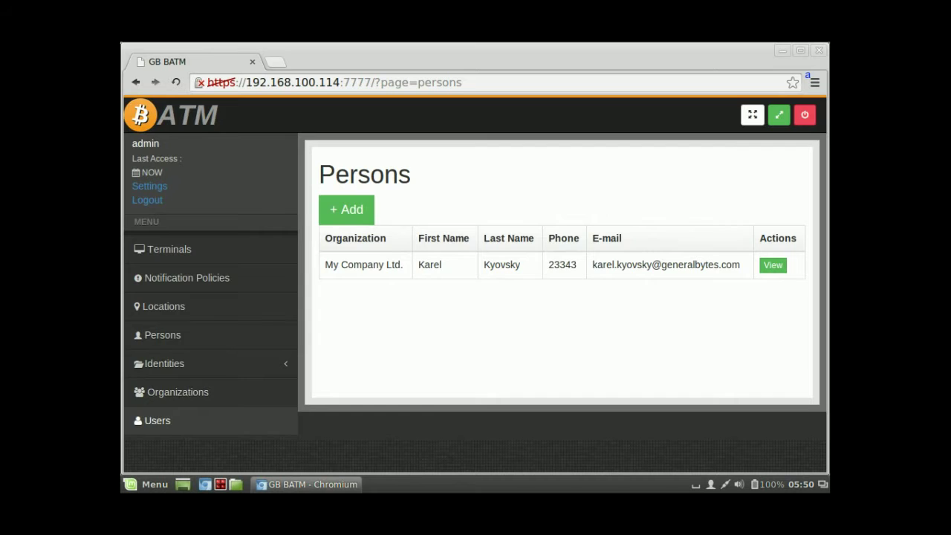
{"action": "left_click", "coordinate": [157, 421]}
{"action": "double_click", "coordinate": [338, 265]}
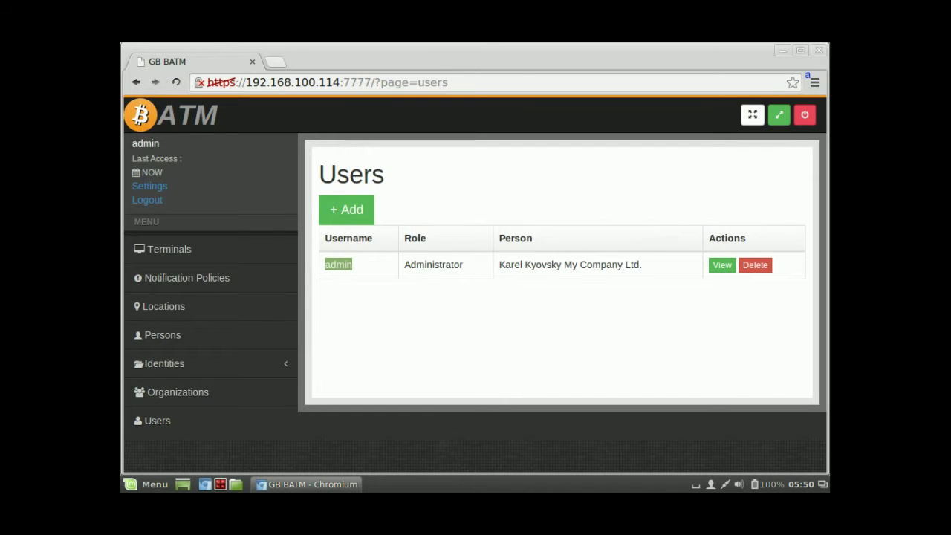
{"action": "double_click", "coordinate": [433, 265]}
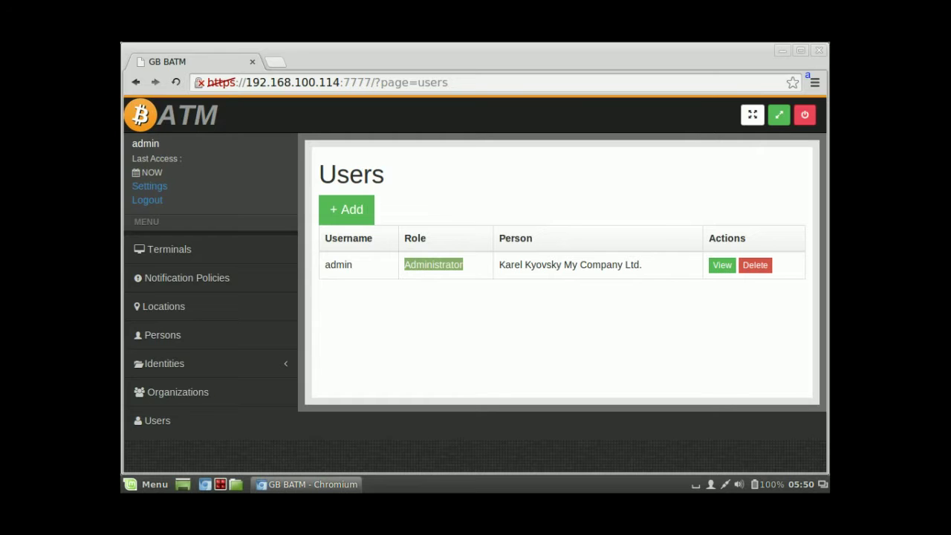
{"action": "triple_click", "coordinate": [601, 265]}
{"action": "left_click", "coordinate": [722, 265]}
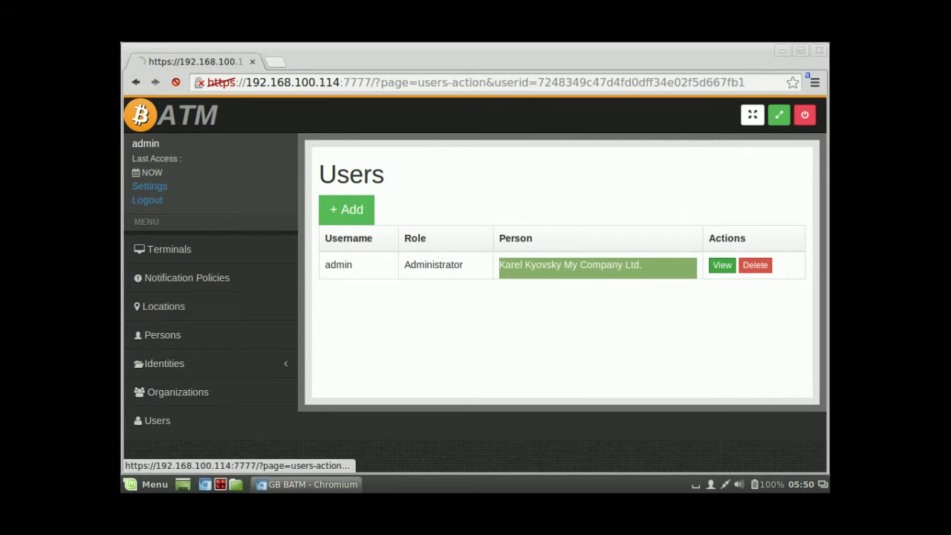
{"action": "scroll", "coordinate": [475, 282], "scroll_direction": "down", "scroll_amount": 2}
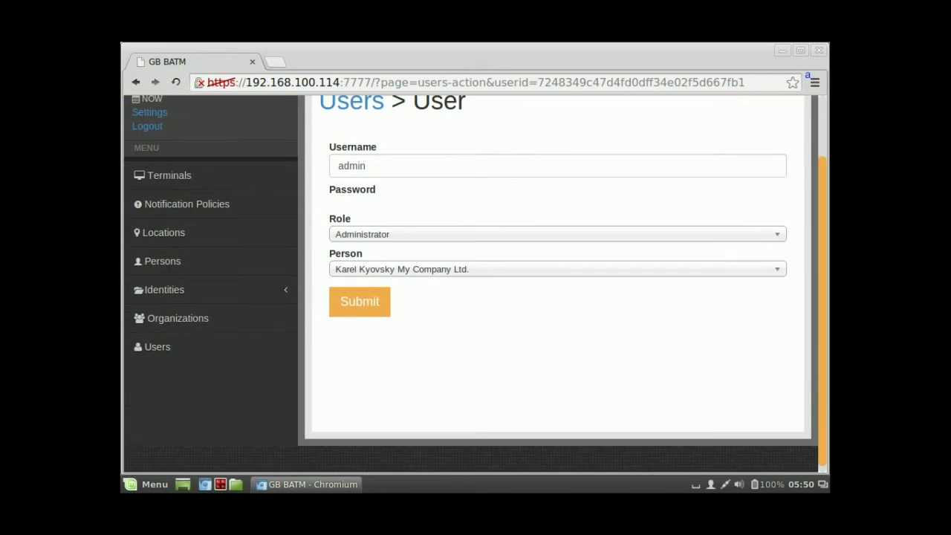
{"action": "scroll", "coordinate": [475, 282], "scroll_direction": "up", "scroll_amount": 2}
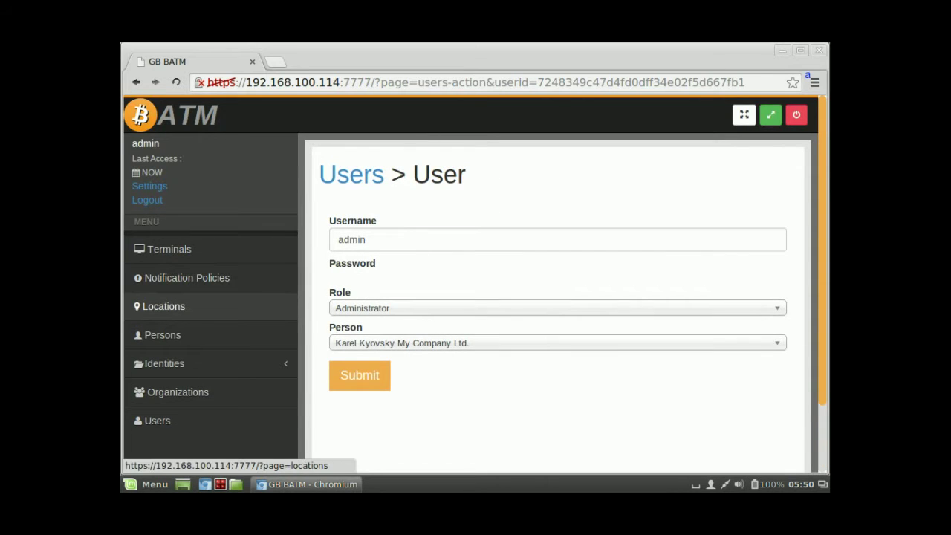
{"action": "left_click", "coordinate": [163, 306]}
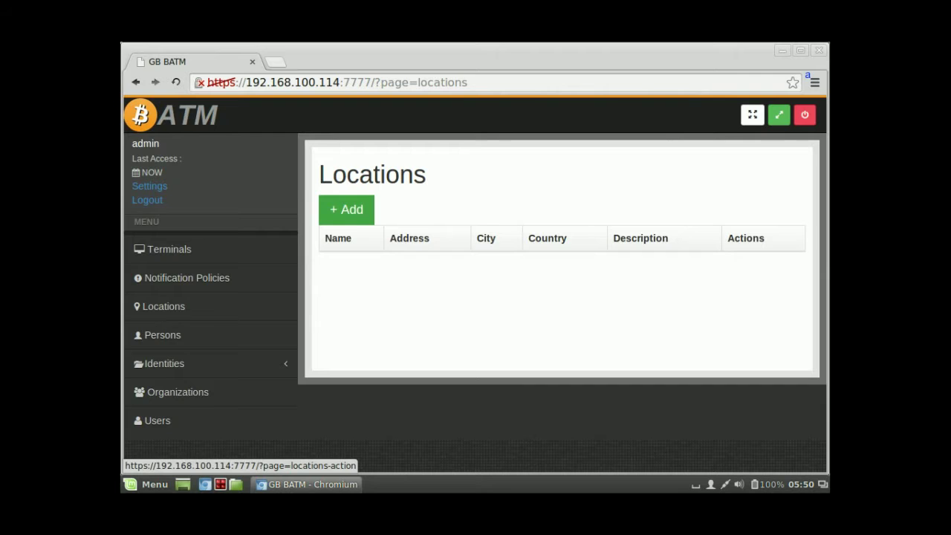
Step: Start a new location named My Super Shop with placeholder address and city, country Netherlands
{"action": "left_click", "coordinate": [346, 209]}
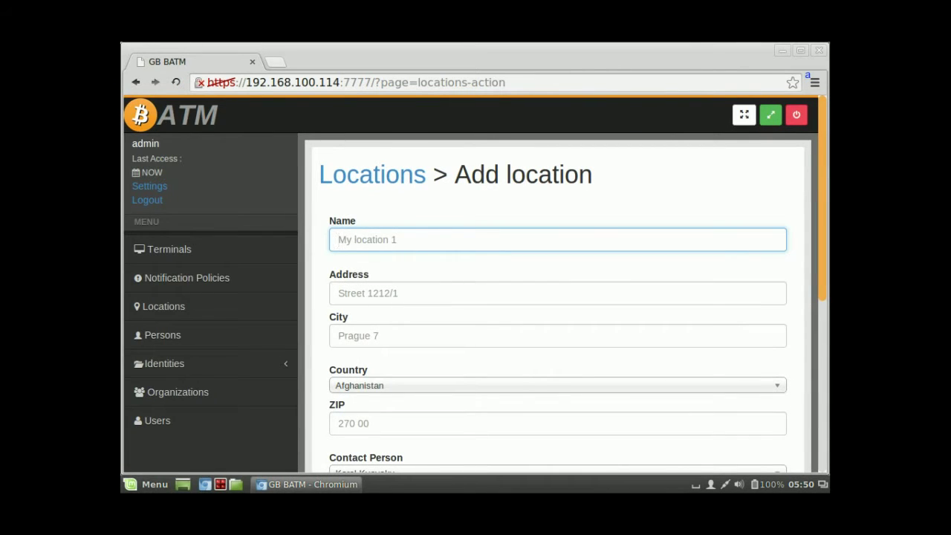
{"action": "type", "text": "My Super Shop"}
{"action": "left_click", "coordinate": [338, 292]}
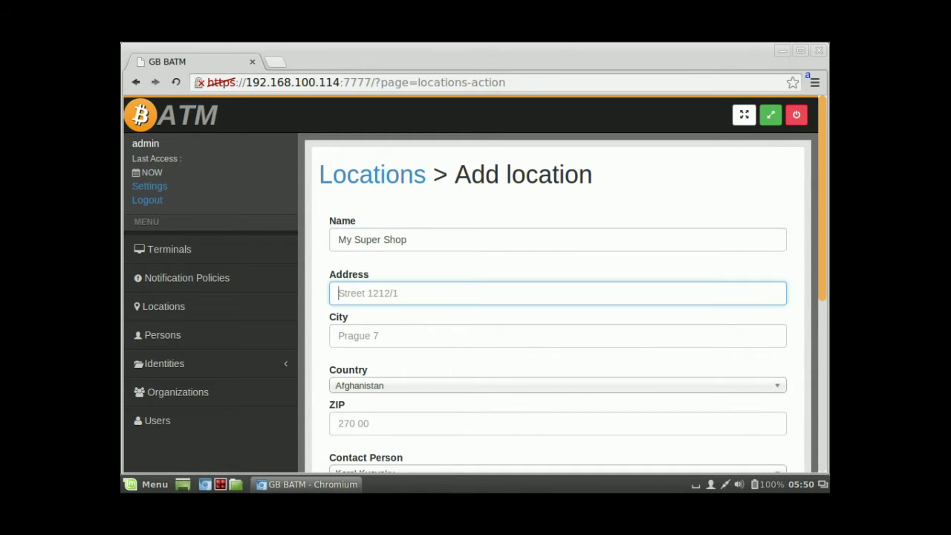
{"action": "type", "text": "sss"}
{"action": "key", "text": "Tab"}
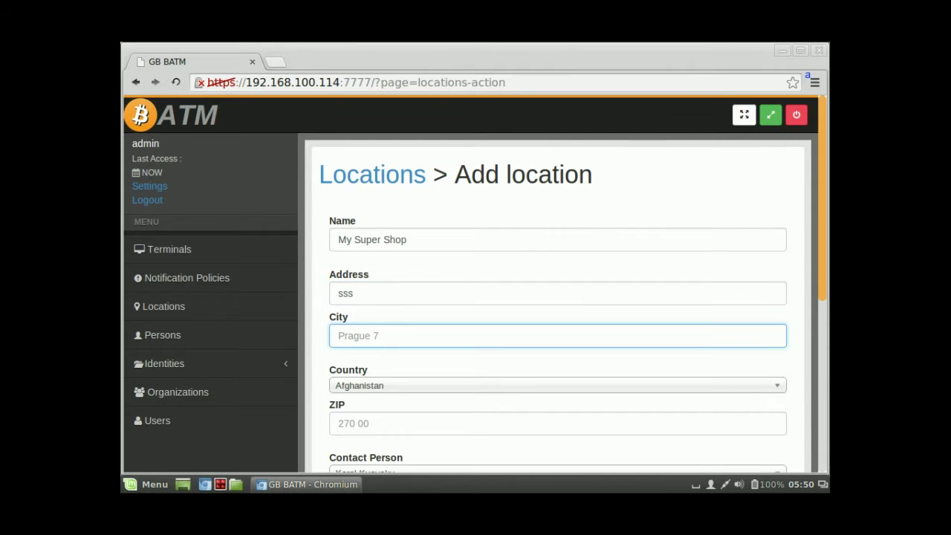
{"action": "type", "text": "ssss"}
{"action": "key", "text": "Tab"}
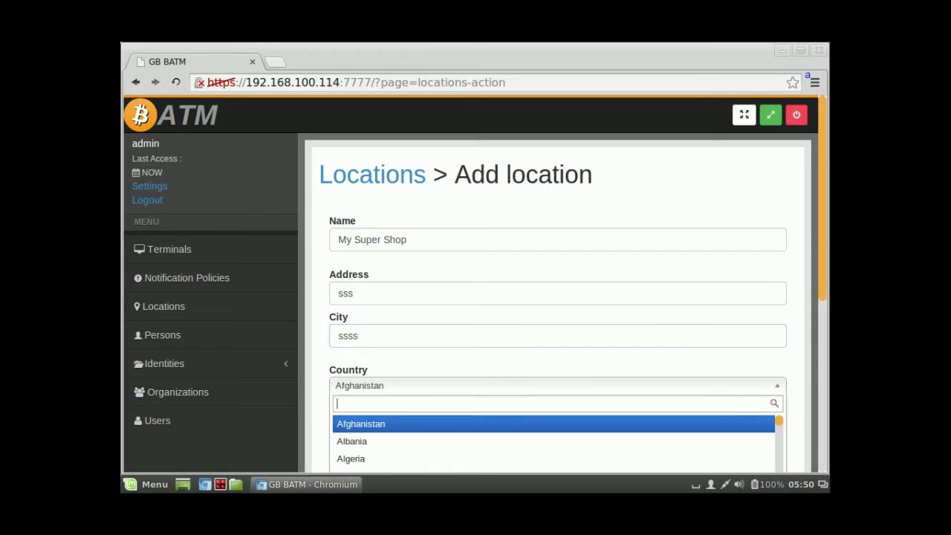
{"action": "type", "text": "Net"}
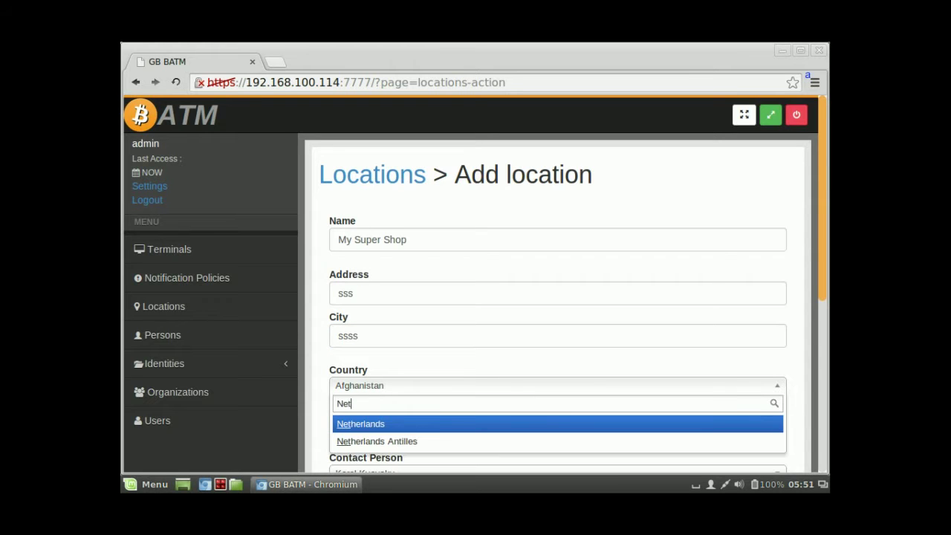
{"action": "key", "text": "Down"}
{"action": "key", "text": "Up"}
{"action": "key", "text": "Return"}
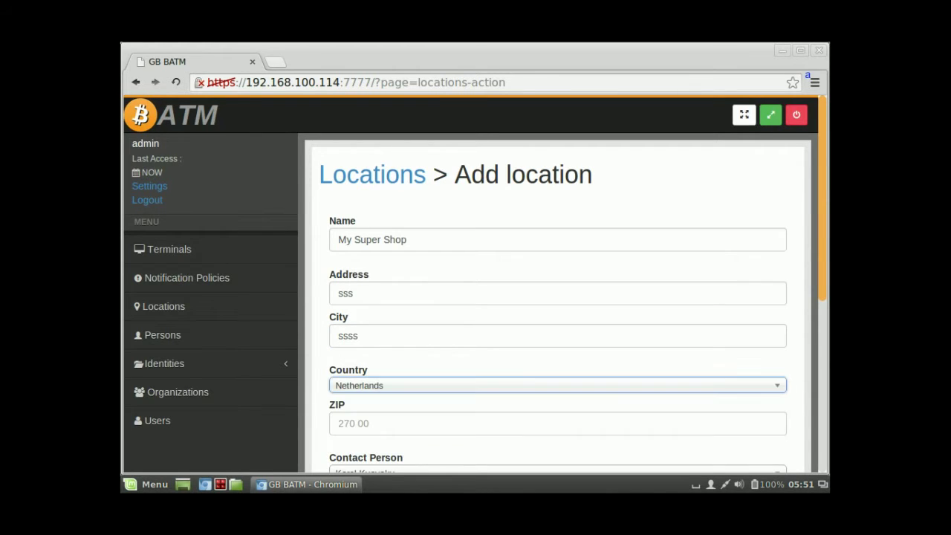
Step: Give the location ZIP 32332 and description 'ATM is located in second room', and save
{"action": "scroll", "coordinate": [557, 297], "scroll_direction": "down", "scroll_amount": 2}
{"action": "key", "text": "Tab"}
{"action": "type", "text": "3"}
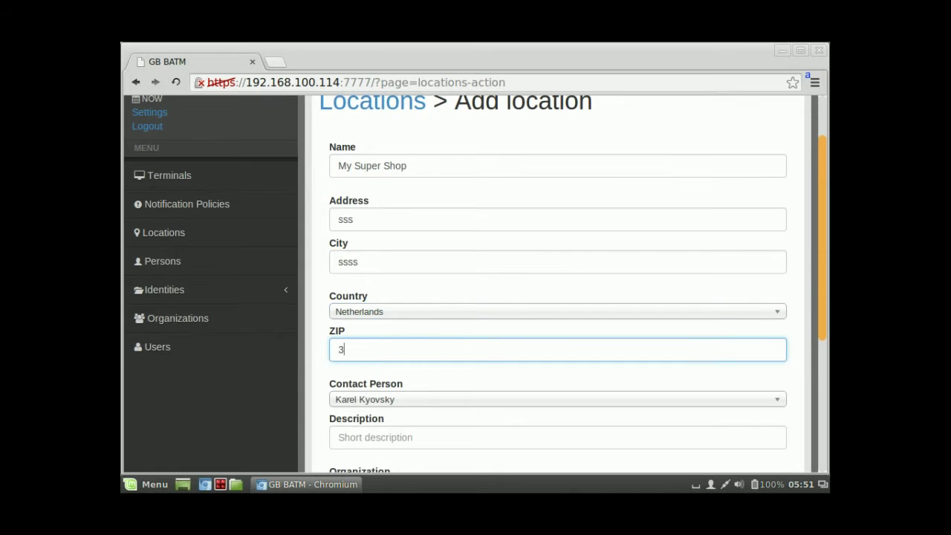
{"action": "type", "text": "2332"}
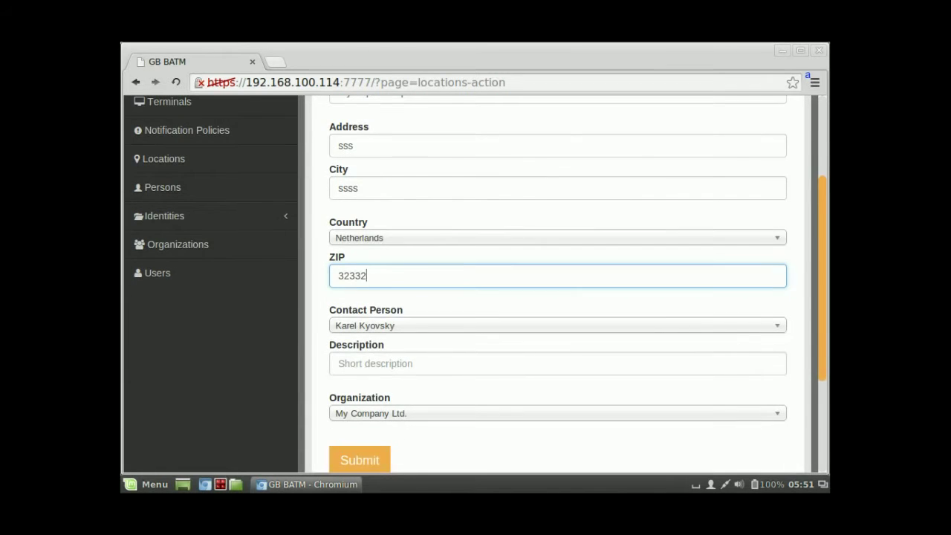
{"action": "left_click", "coordinate": [558, 364]}
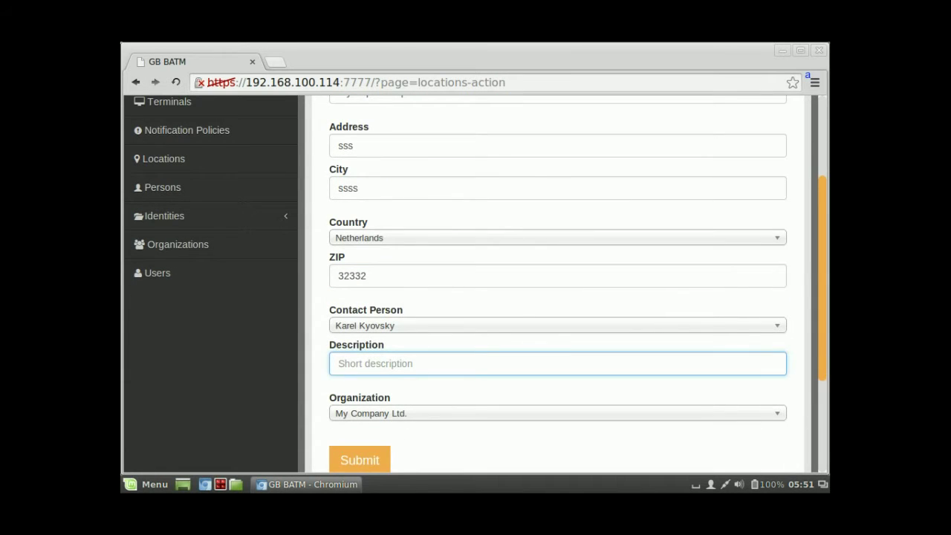
{"action": "type", "text": "ATM is located in seco"}
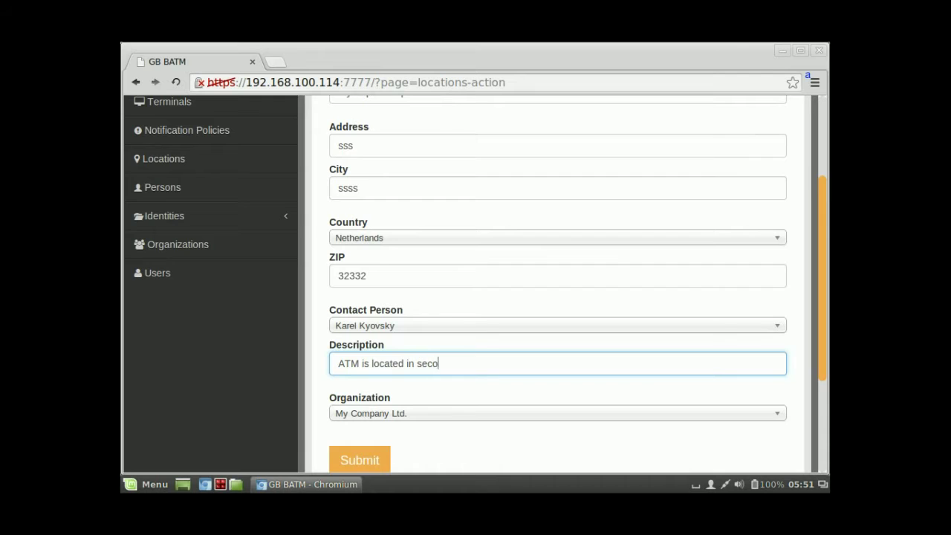
{"action": "type", "text": "nd room"}
{"action": "scroll", "coordinate": [557, 282], "scroll_direction": "down", "scroll_amount": 1}
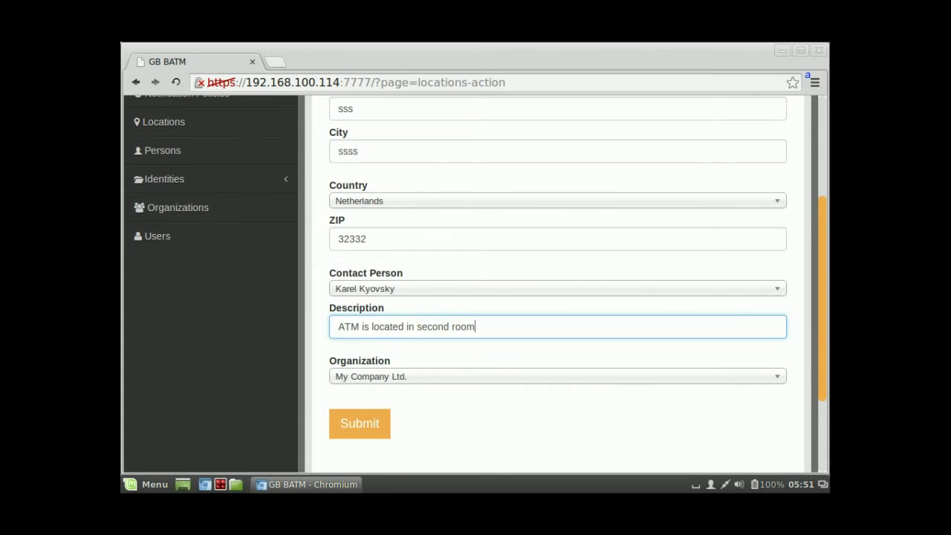
{"action": "scroll", "coordinate": [557, 282], "scroll_direction": "down", "scroll_amount": 2}
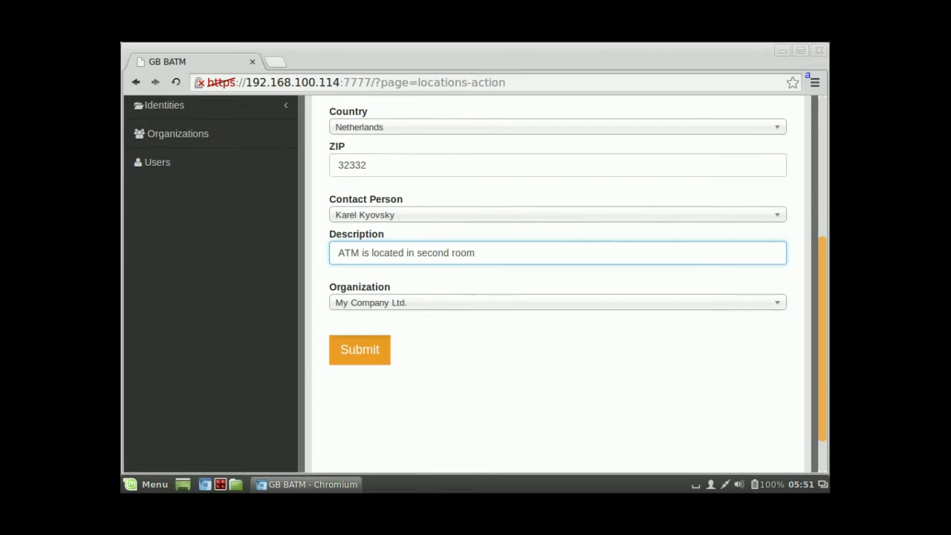
{"action": "key", "text": "Return"}
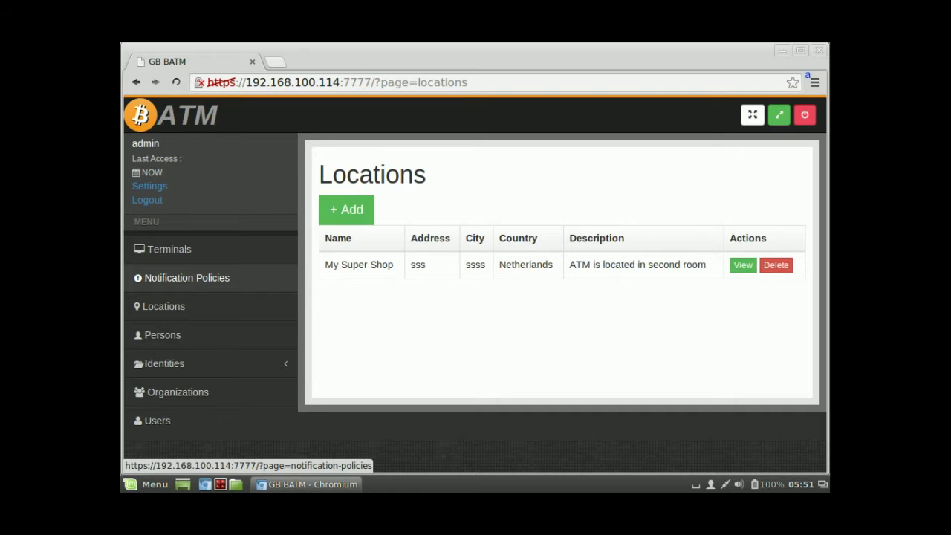
Step: Create notification policy 'Basic Policy' with a first rule that sends an email to the contact's address
{"action": "left_click", "coordinate": [187, 277]}
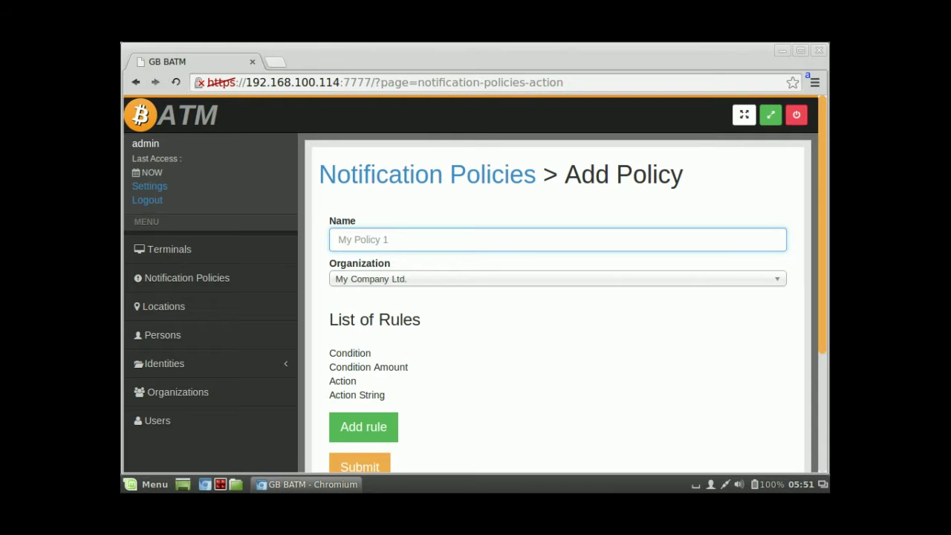
{"action": "type", "text": "Basic Policy"}
{"action": "scroll", "coordinate": [476, 306], "scroll_direction": "down", "scroll_amount": 1}
{"action": "left_click", "coordinate": [363, 390]}
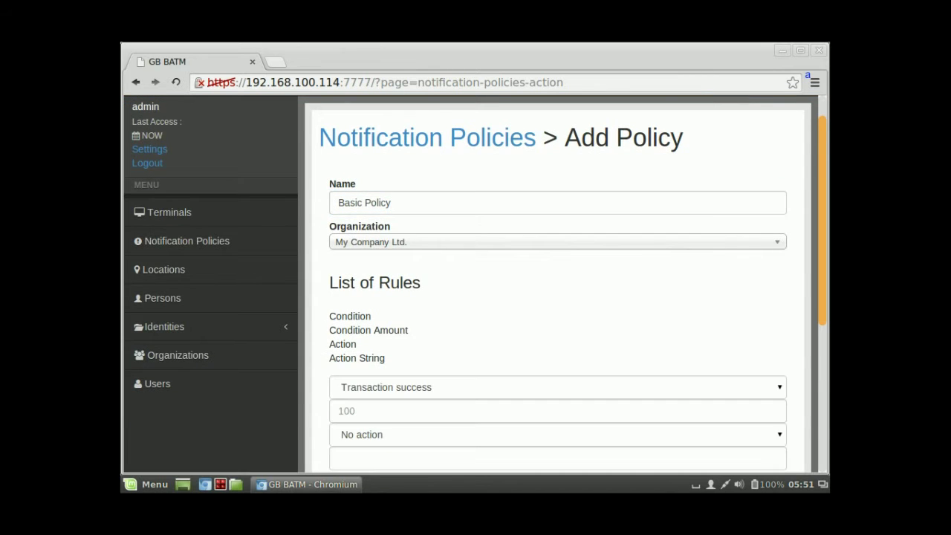
{"action": "scroll", "coordinate": [363, 389], "scroll_direction": "down", "scroll_amount": 3}
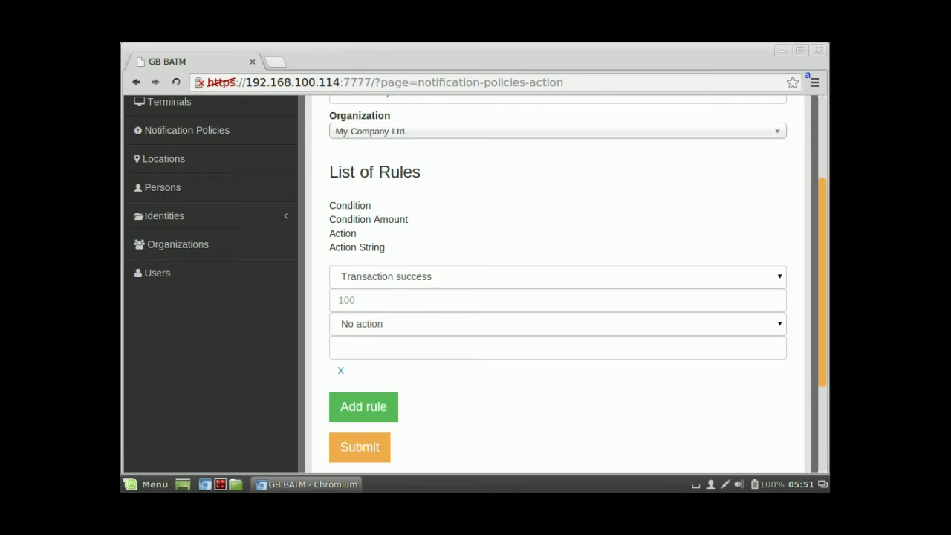
{"action": "left_click", "coordinate": [557, 323]}
{"action": "left_click", "coordinate": [364, 352]}
{"action": "left_click", "coordinate": [338, 347]}
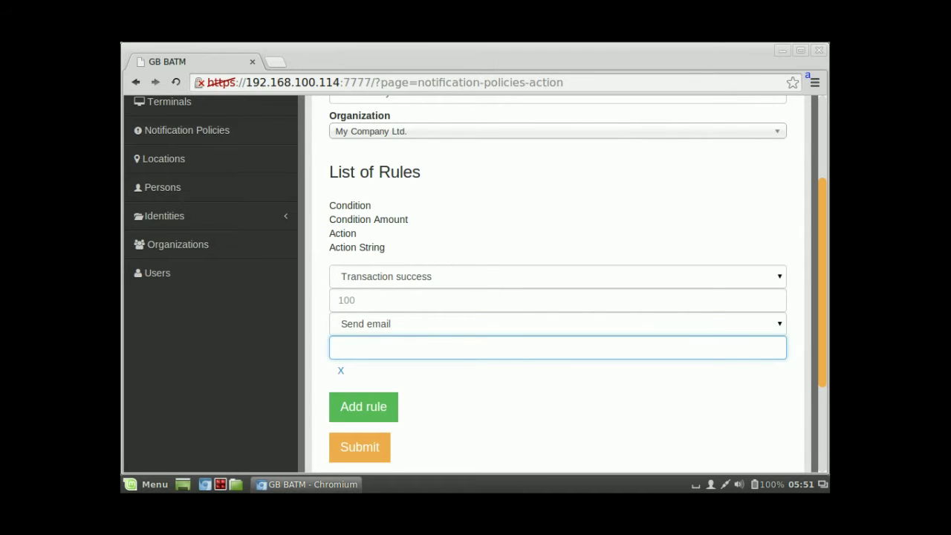
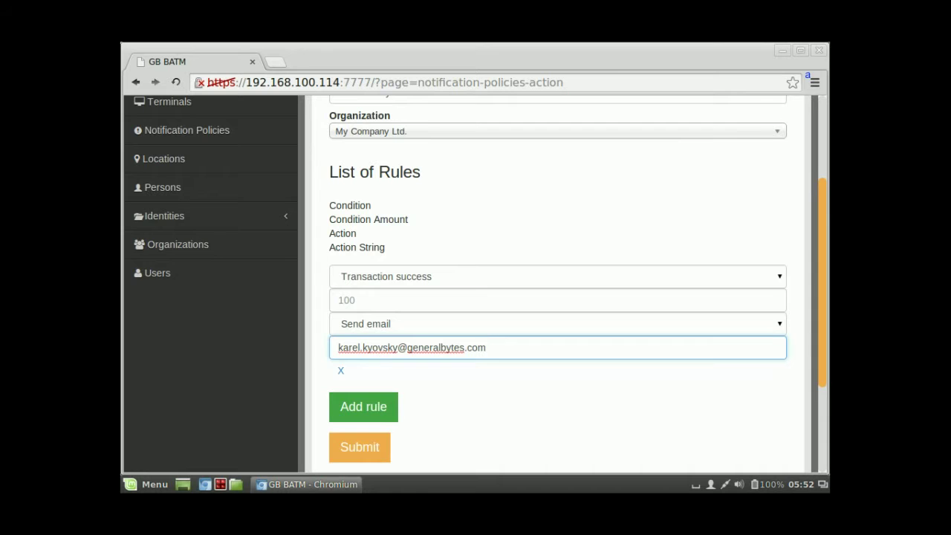
Step: Add a second rule emailing the same recipient when a transaction fails
{"action": "left_click", "coordinate": [363, 406]}
{"action": "scroll", "coordinate": [557, 298], "scroll_direction": "down", "scroll_amount": 3}
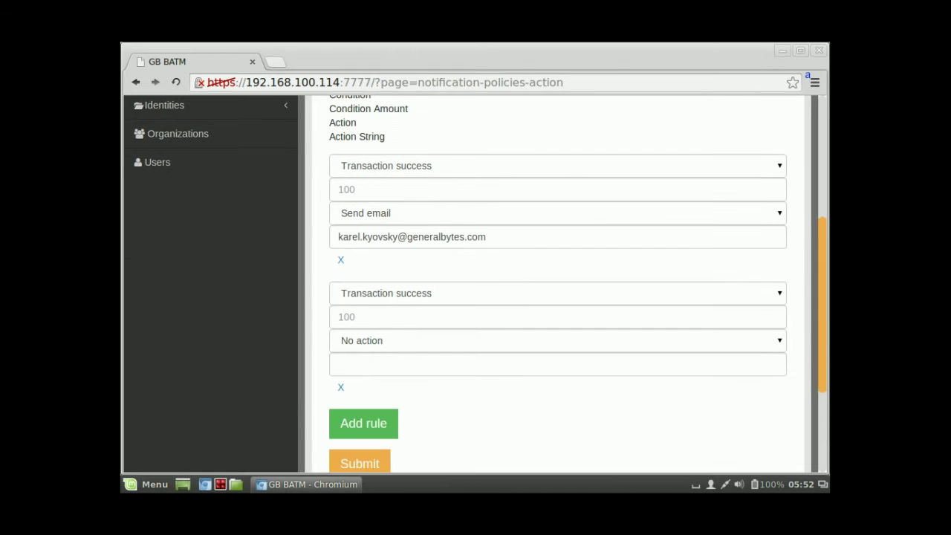
{"action": "left_click", "coordinate": [557, 293]}
{"action": "left_click", "coordinate": [382, 320]}
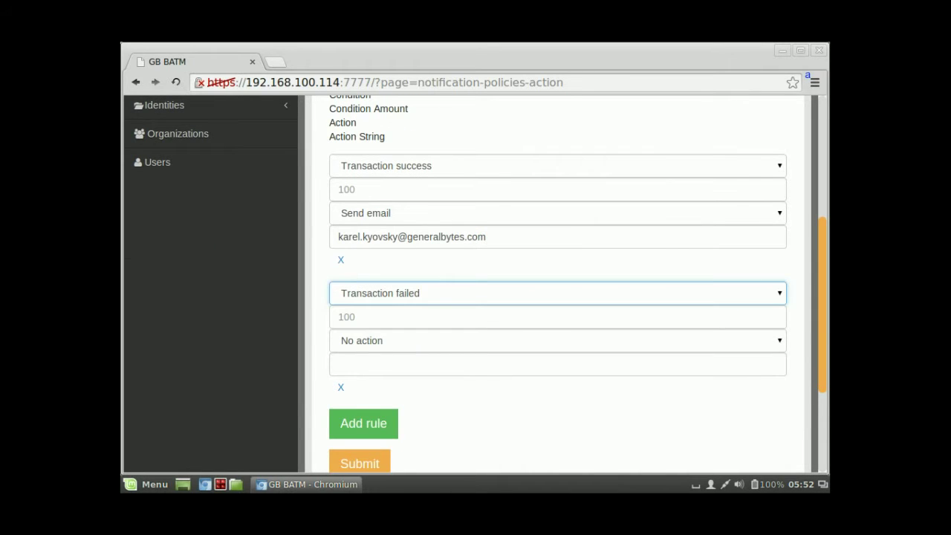
{"action": "left_click", "coordinate": [557, 340]}
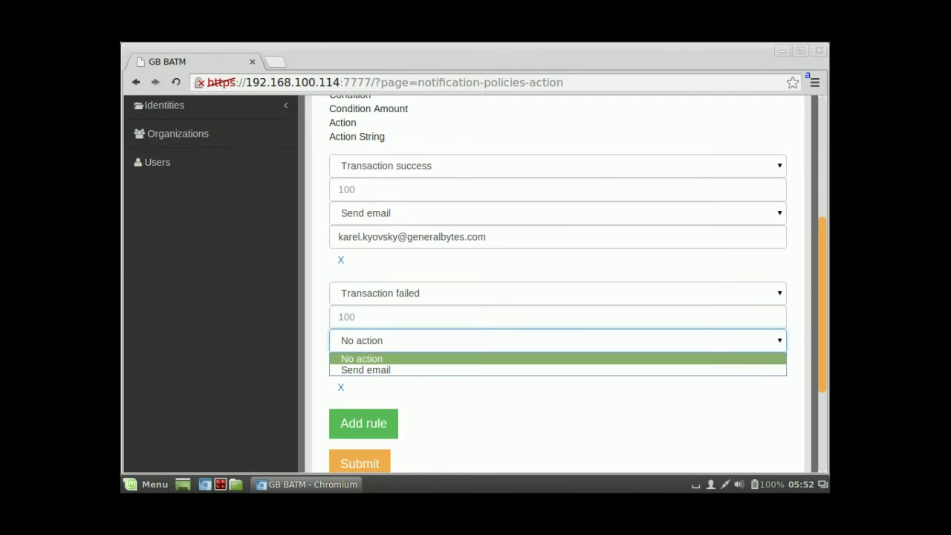
{"action": "left_click", "coordinate": [372, 369]}
{"action": "left_click", "coordinate": [557, 364]}
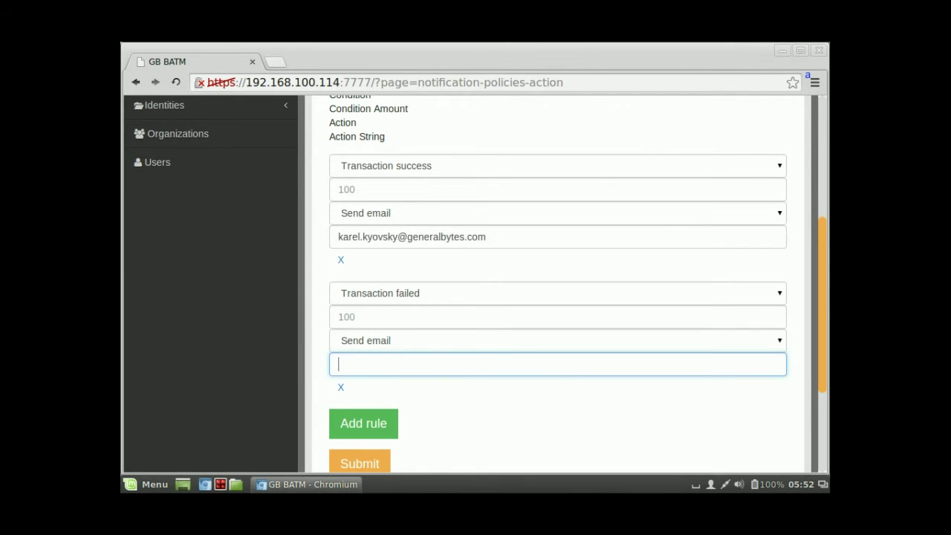
{"action": "triple_click", "coordinate": [411, 236]}
{"action": "key", "text": "ctrl+c"}
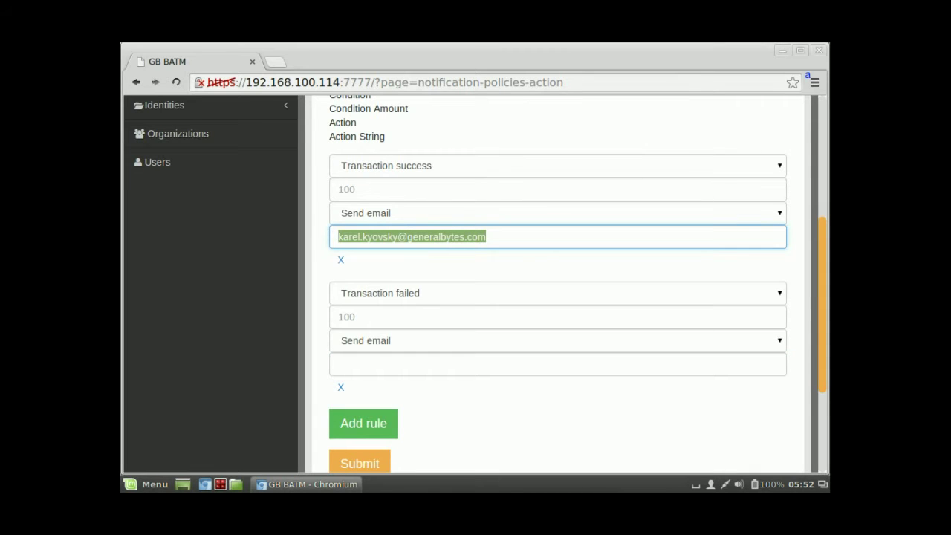
{"action": "left_click", "coordinate": [446, 364]}
{"action": "key", "text": "ctrl+v"}
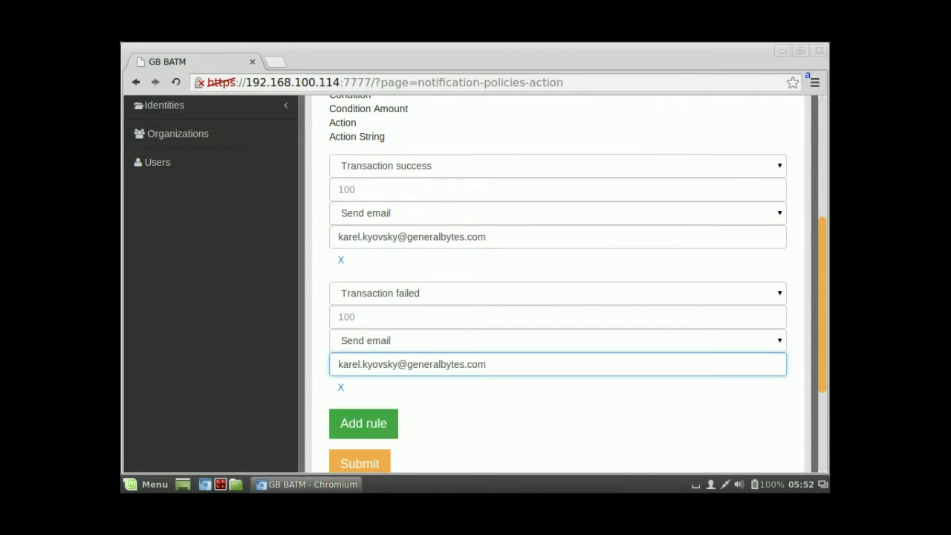
Step: Add a third rule with condition Cash high and threshold amount 1000
{"action": "left_click", "coordinate": [363, 422]}
{"action": "scroll", "coordinate": [558, 283], "scroll_direction": "down", "scroll_amount": 3}
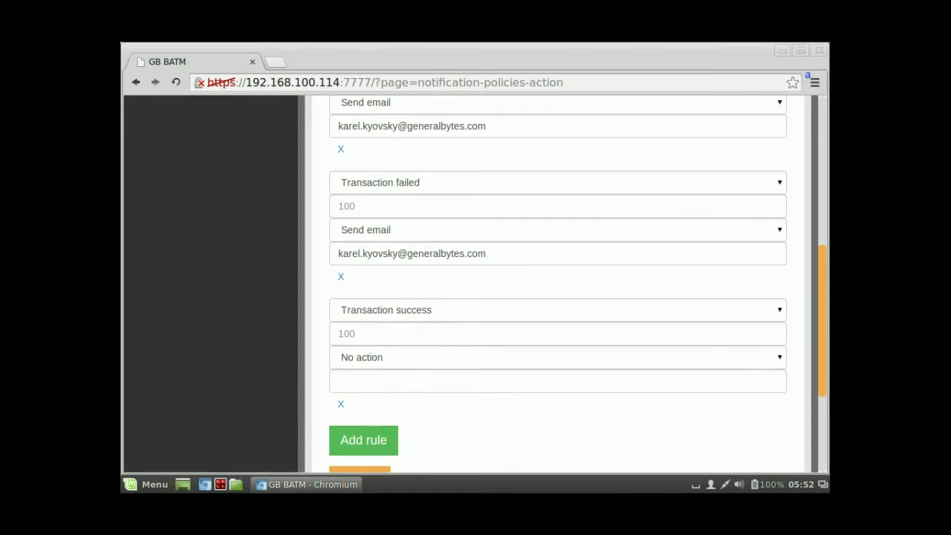
{"action": "left_click", "coordinate": [558, 310]}
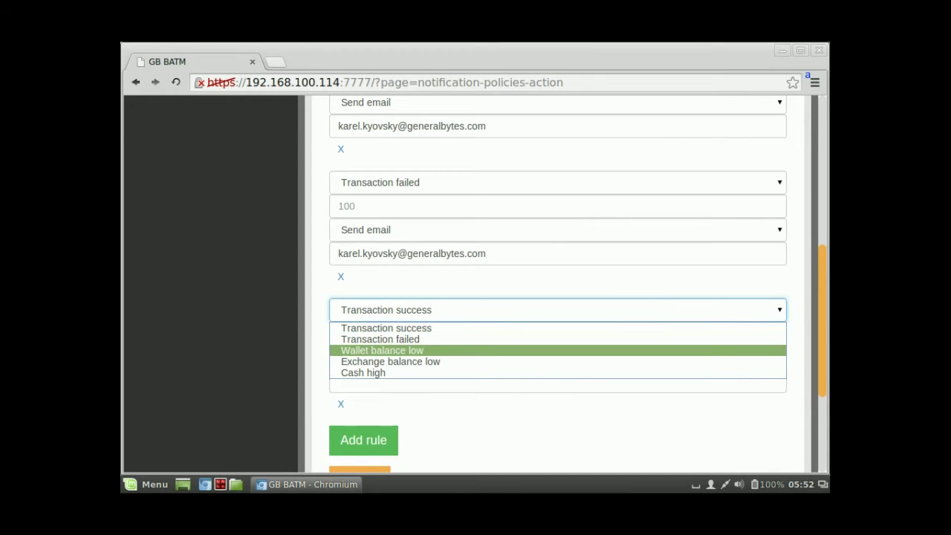
{"action": "left_click", "coordinate": [363, 372]}
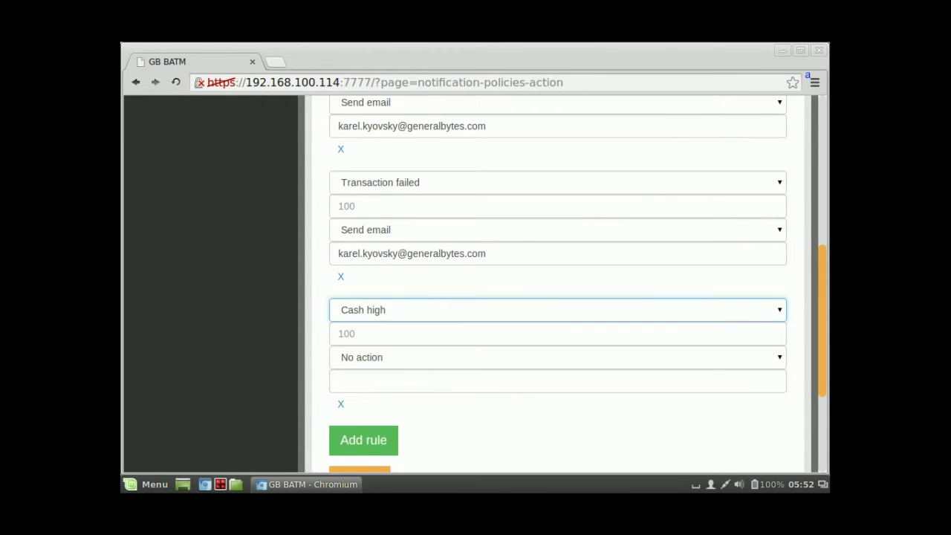
{"action": "left_click", "coordinate": [557, 357]}
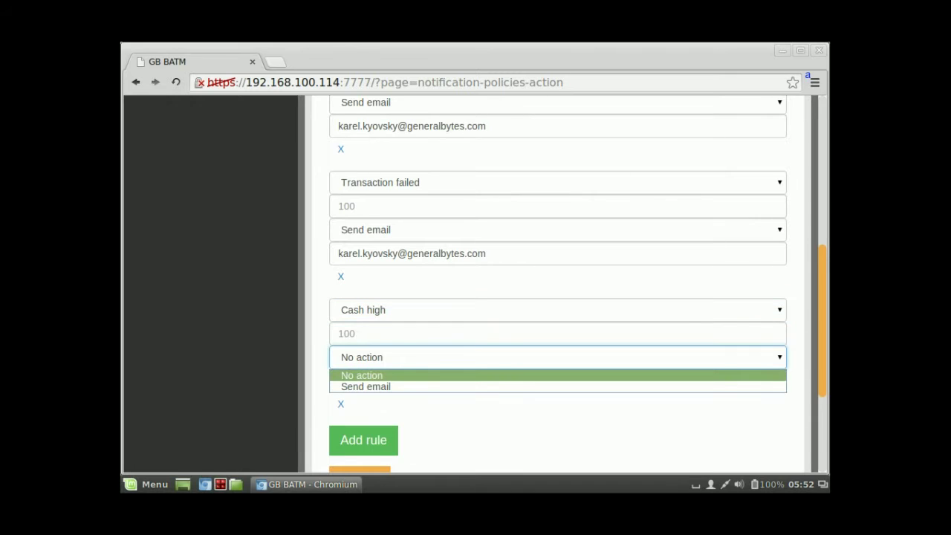
{"action": "left_click", "coordinate": [557, 333]}
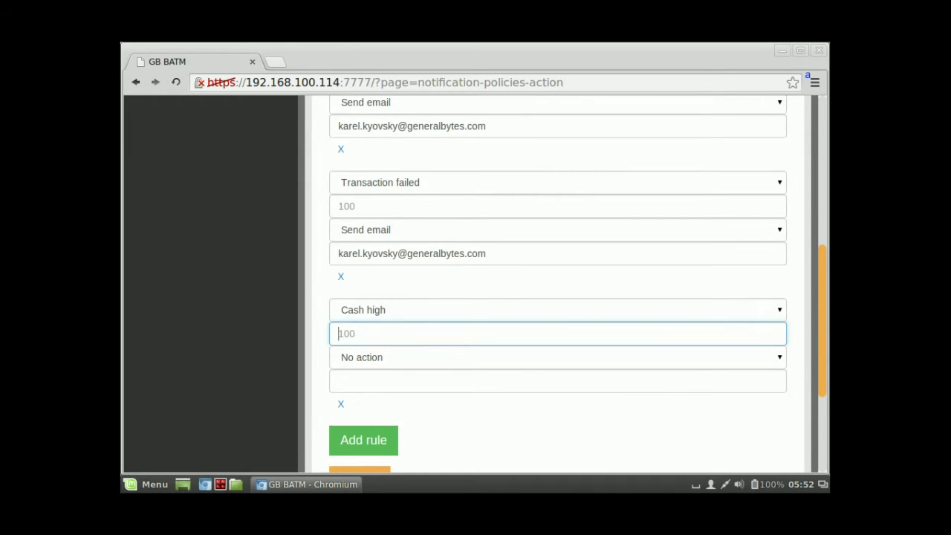
{"action": "type", "text": "10000"}
{"action": "key", "text": "BackSpace"}
Step: Make the Cash high rule send an email to the same recipient, and save the policy
{"action": "left_click", "coordinate": [557, 357]}
{"action": "left_click", "coordinate": [365, 386]}
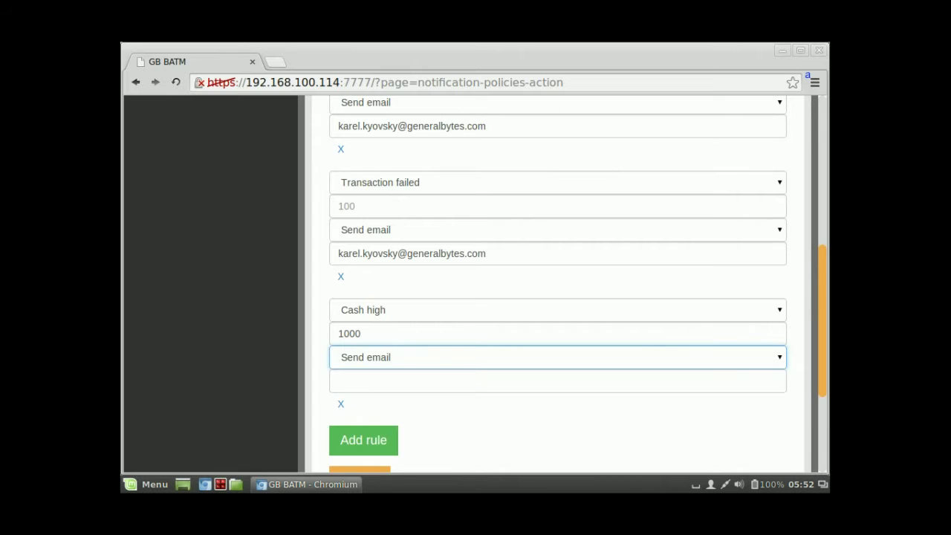
{"action": "left_click", "coordinate": [557, 380]}
{"action": "triple_click", "coordinate": [452, 254]}
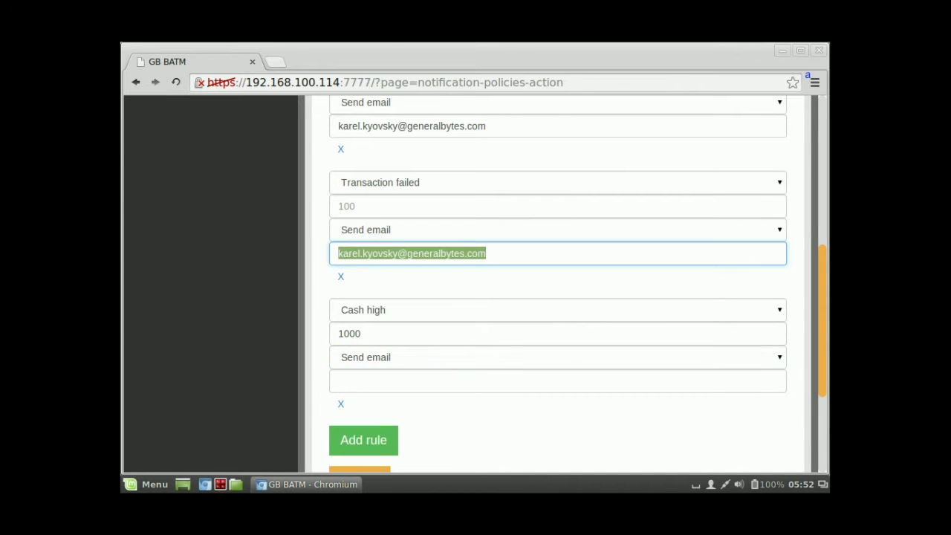
{"action": "key", "text": "ctrl+c"}
{"action": "left_click", "coordinate": [557, 380]}
{"action": "key", "text": "ctrl+v"}
{"action": "scroll", "coordinate": [557, 297], "scroll_direction": "down", "scroll_amount": 3}
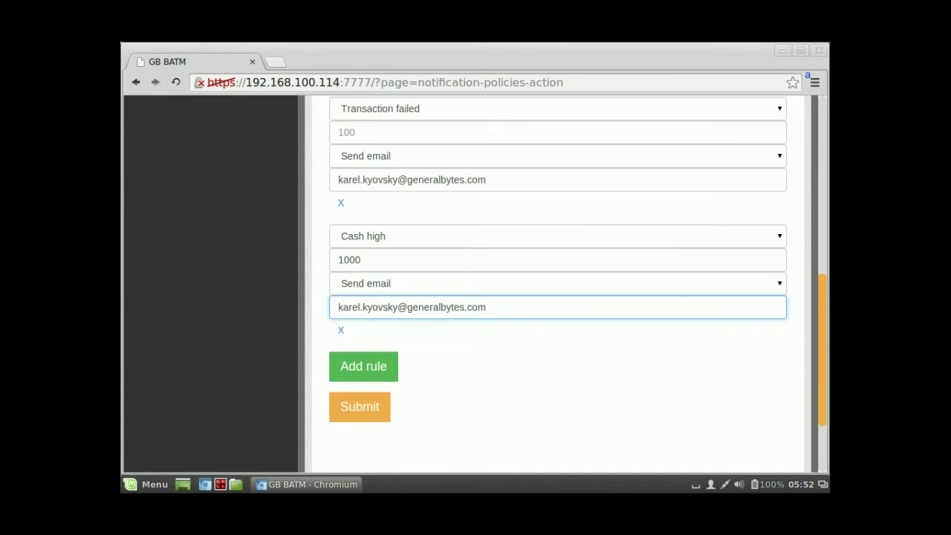
{"action": "left_click", "coordinate": [359, 370]}
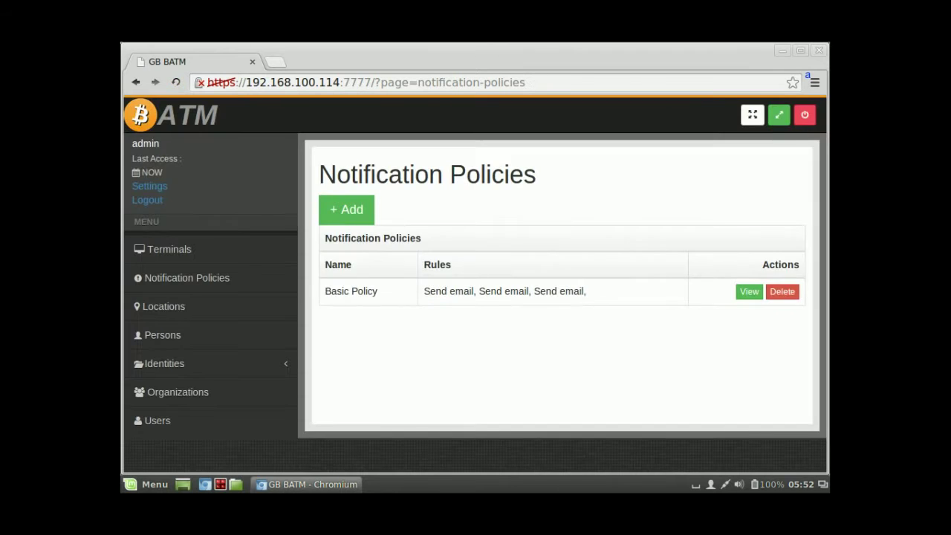
Step: Review Basic Policy's three send-email rules
{"action": "left_click", "coordinate": [749, 292]}
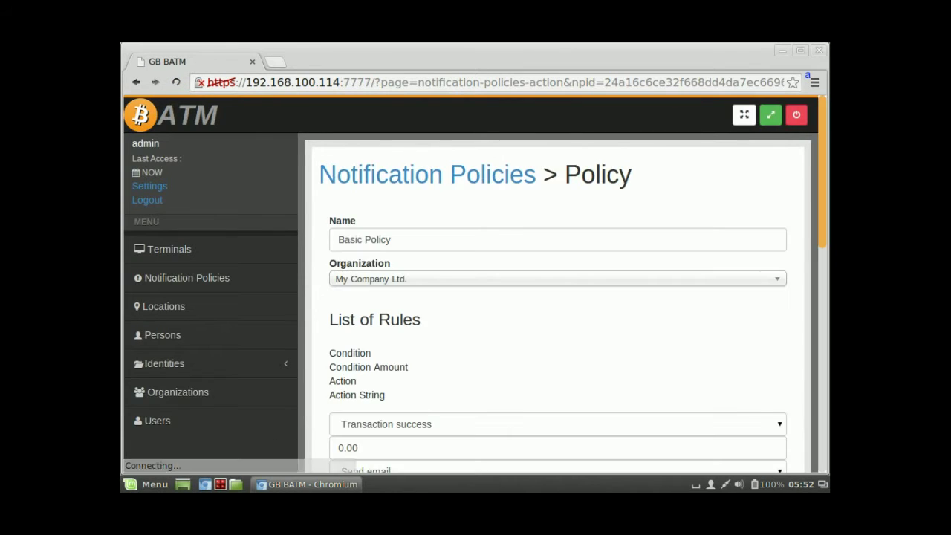
{"action": "scroll", "coordinate": [748, 291], "scroll_direction": "down", "scroll_amount": 3}
{"action": "scroll", "coordinate": [557, 282], "scroll_direction": "down", "scroll_amount": 8}
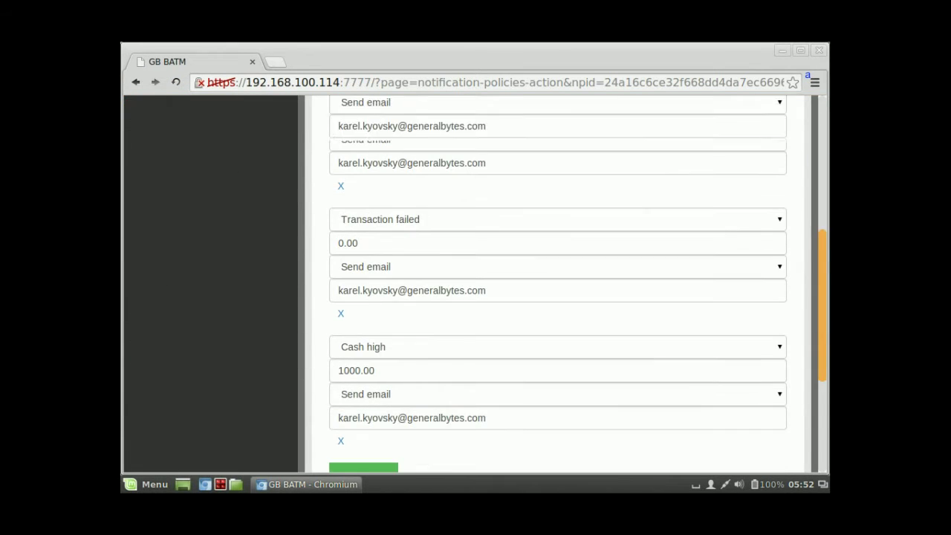
{"action": "scroll", "coordinate": [475, 282], "scroll_direction": "up", "scroll_amount": 10}
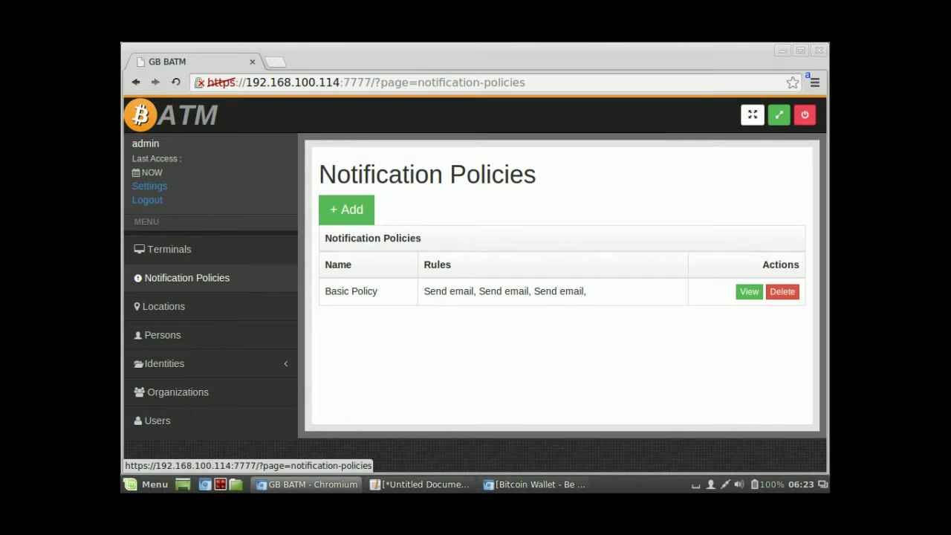
Step: Bring up a blank Add terminal form, then switch to the Blockchain.info wallet window
{"action": "left_click", "coordinate": [169, 249]}
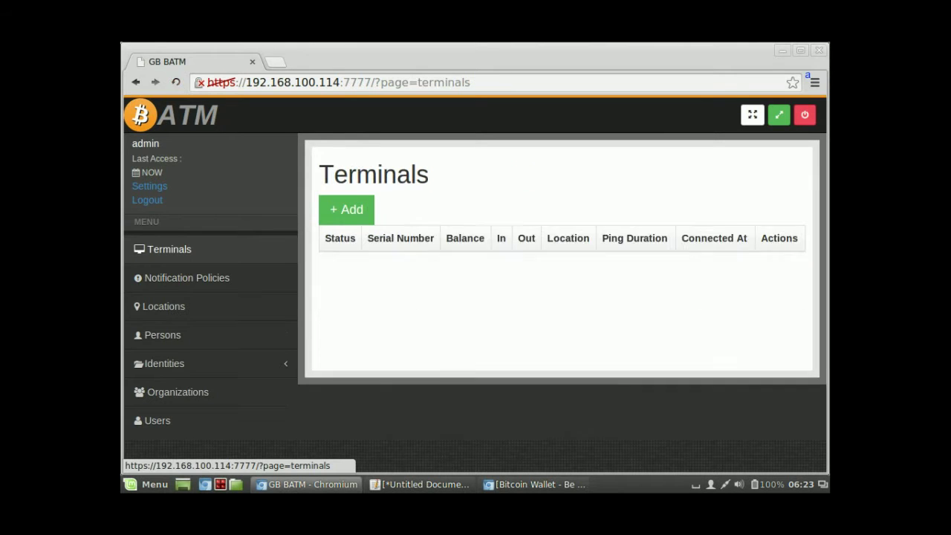
{"action": "left_click", "coordinate": [346, 209]}
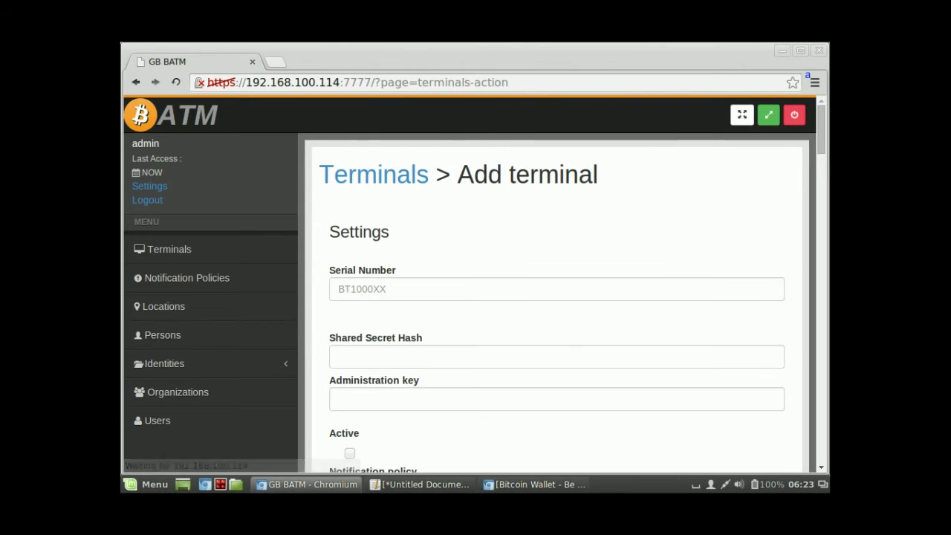
{"action": "scroll", "coordinate": [346, 210], "scroll_direction": "down", "scroll_amount": 3}
{"action": "scroll", "coordinate": [557, 297], "scroll_direction": "down", "scroll_amount": 2}
{"action": "scroll", "coordinate": [557, 298], "scroll_direction": "up", "scroll_amount": 4}
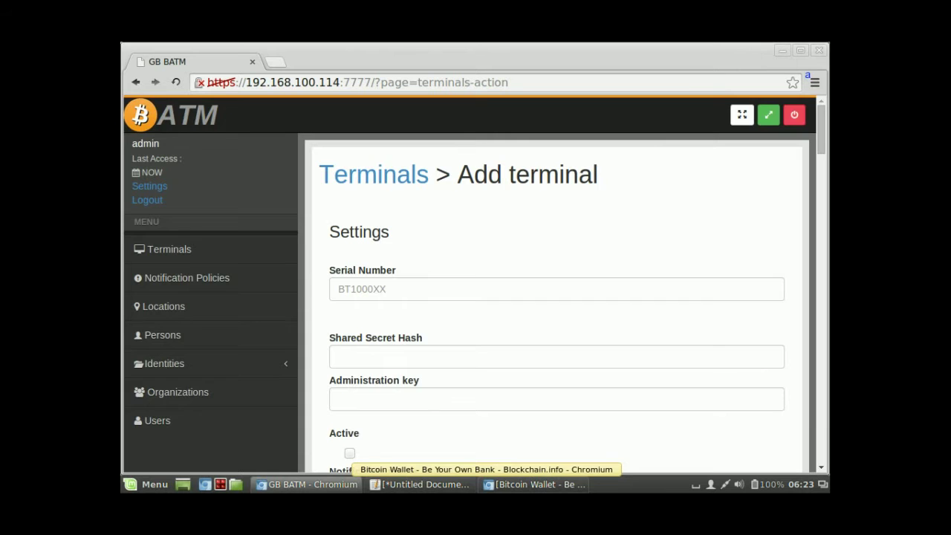
{"action": "left_click", "coordinate": [535, 485]}
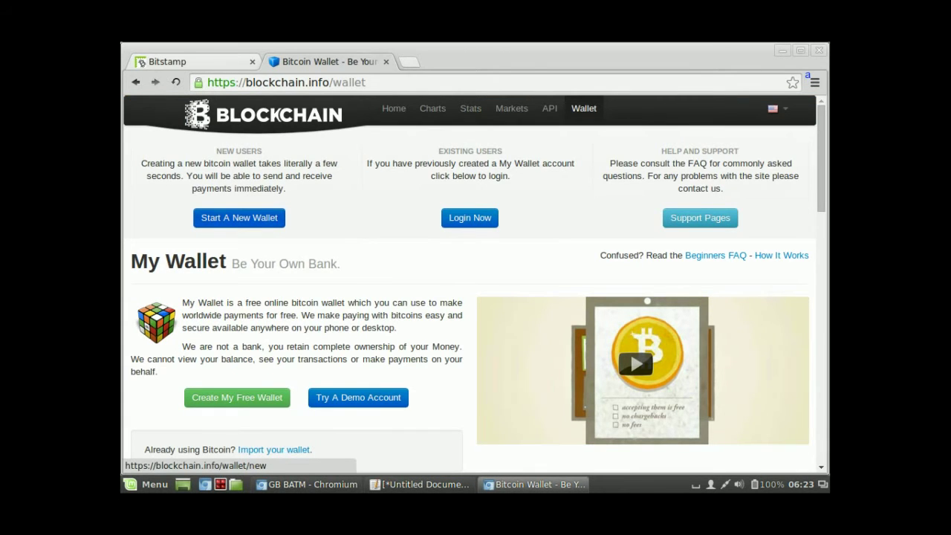
Step: Start a new Blockchain.info wallet and enter the sign-up e-mail address
{"action": "left_click", "coordinate": [238, 218]}
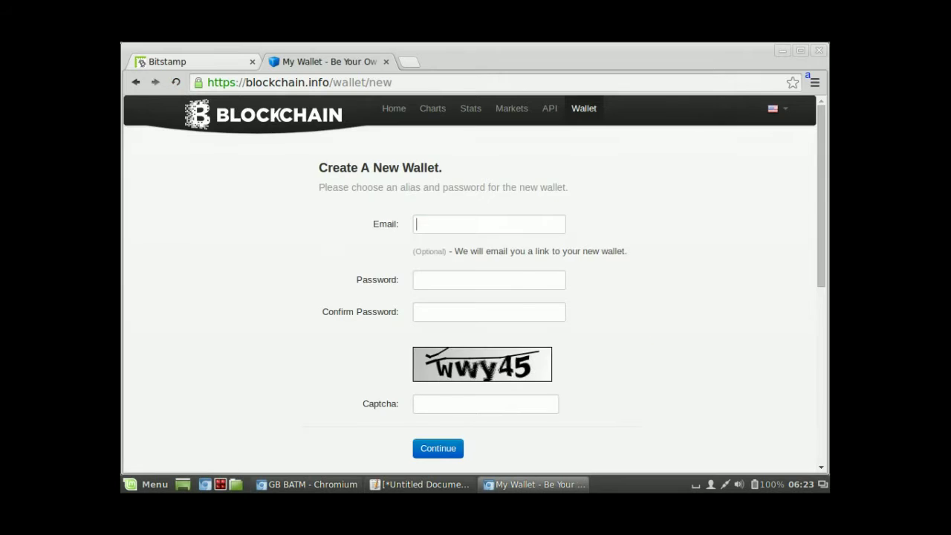
{"action": "type", "text": "sss"}
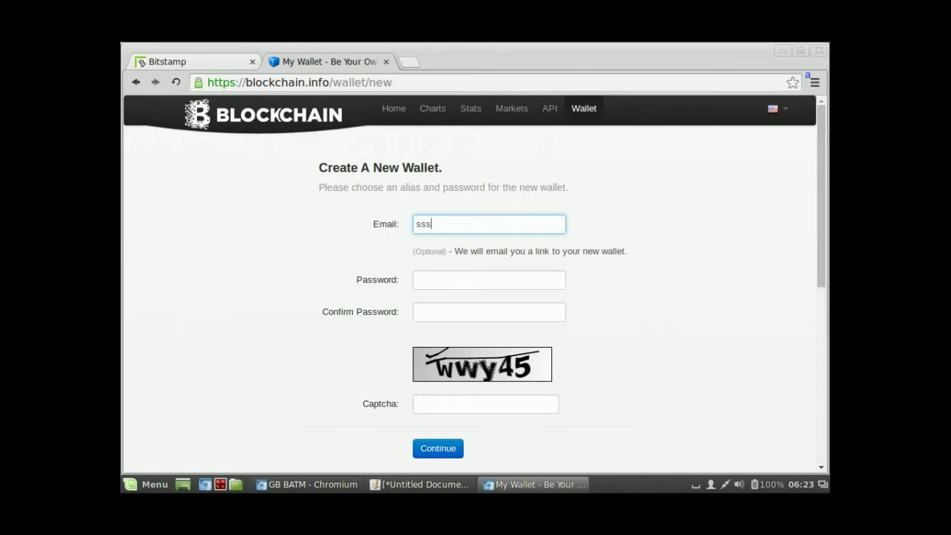
{"action": "key", "text": "BackSpace"}
{"action": "key", "text": "BackSpace"}
{"action": "key", "text": "BackSpace"}
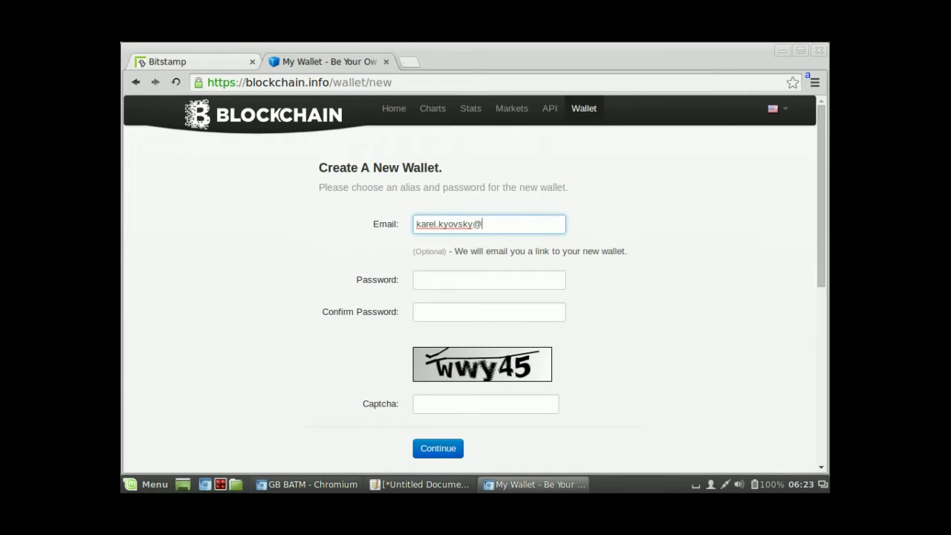
Step: Enter the wallet password twice and fill in the captcha code
{"action": "key", "text": "Tab"}
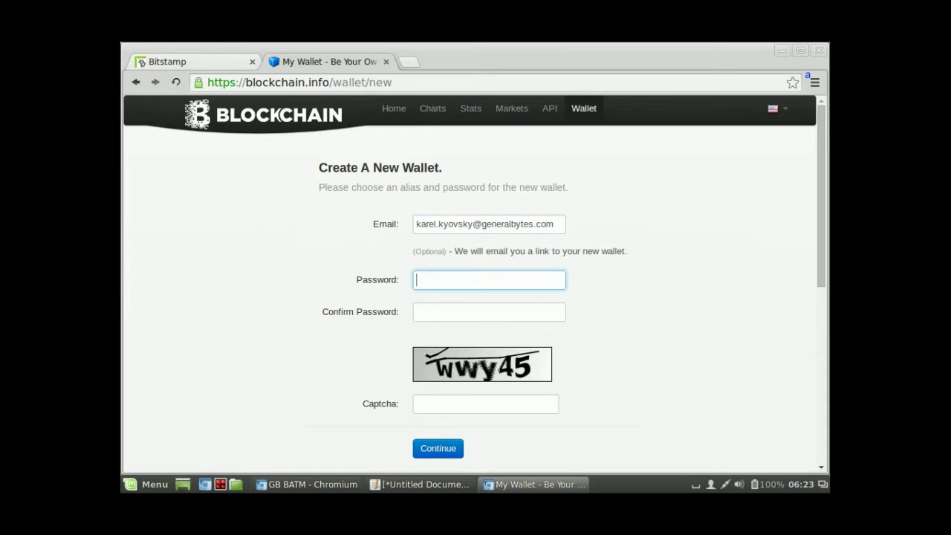
{"action": "type", "text": "a•••••••••"}
{"action": "key", "text": "Tab"}
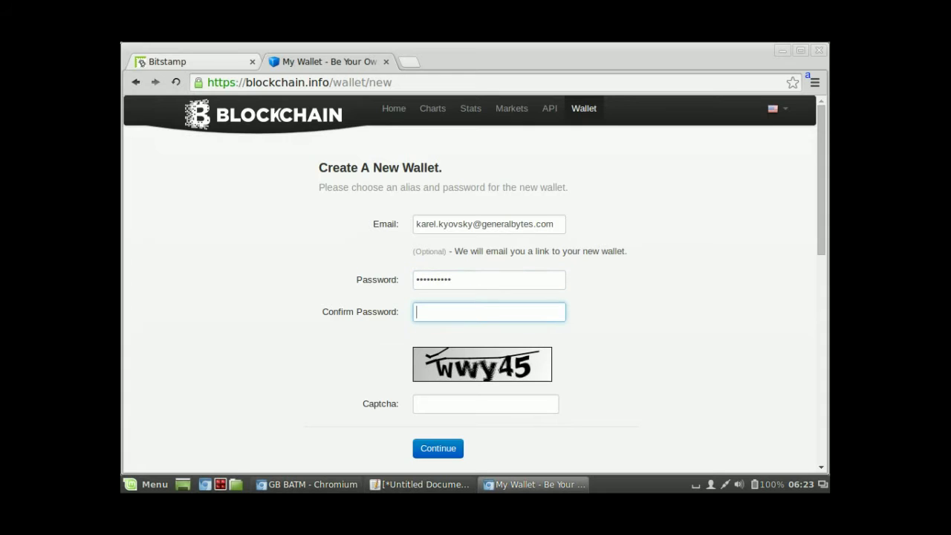
{"action": "type", "text": "•••••••••••"}
{"action": "left_click", "coordinate": [485, 403]}
{"action": "type", "text": "ww"}
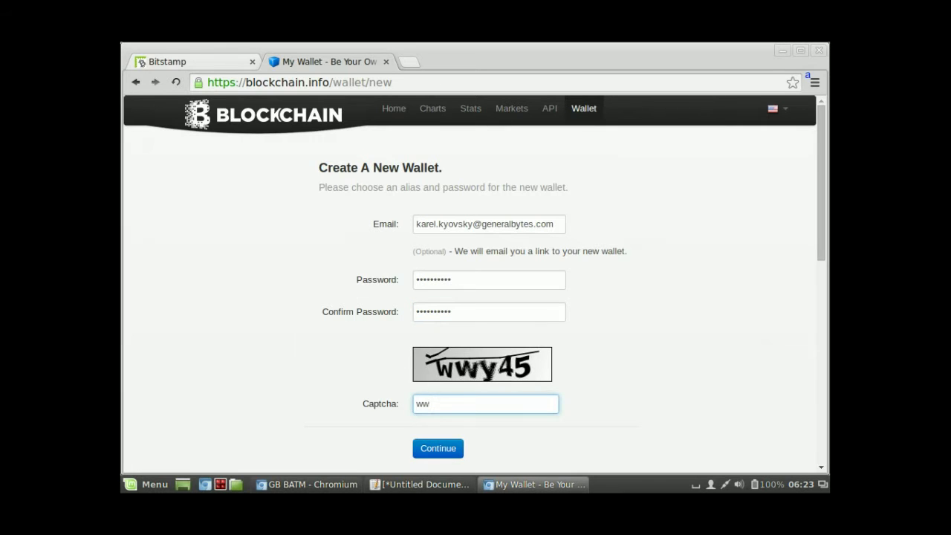
{"action": "type", "text": "y45"}
{"action": "scroll", "coordinate": [475, 282], "scroll_direction": "down", "scroll_amount": 1}
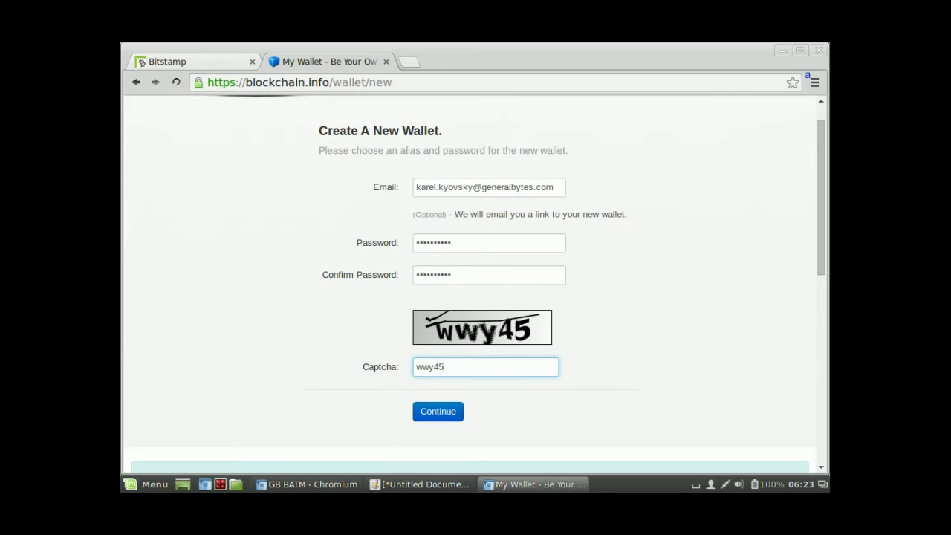
Step: Create the wallet, paste its recovery phrase into the gedit notes, and dismiss the phrase dialog
{"action": "left_click", "coordinate": [437, 410]}
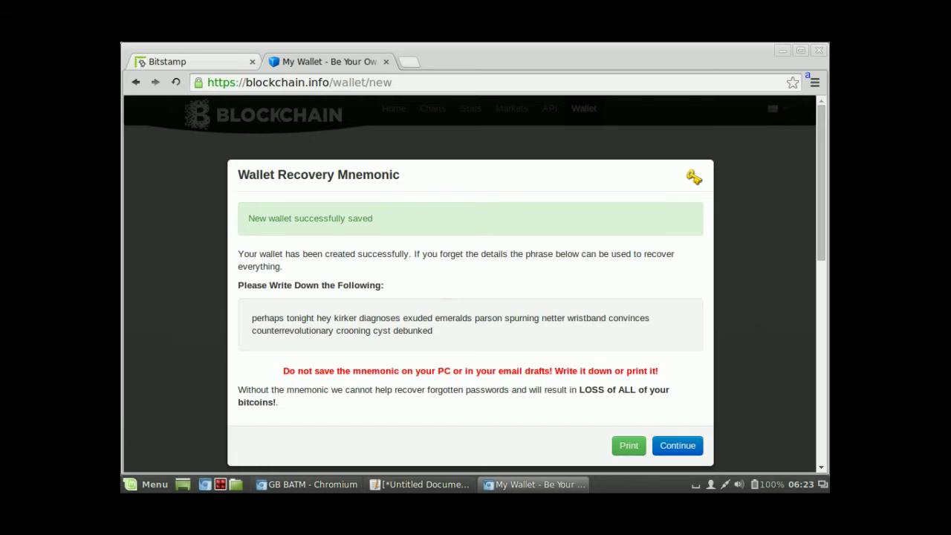
{"action": "left_click_drag", "start_coordinate": [250, 318], "coordinate": [432, 330]}
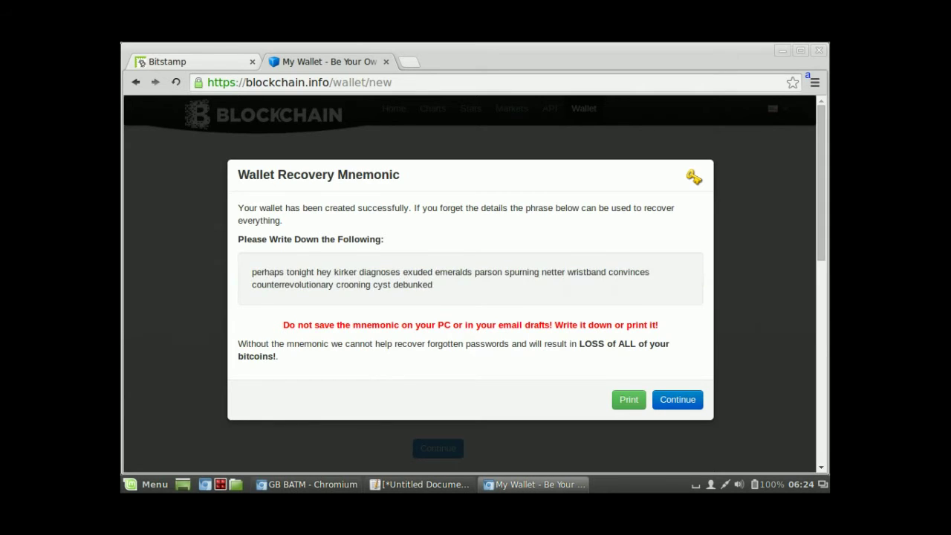
{"action": "left_click", "coordinate": [424, 484]}
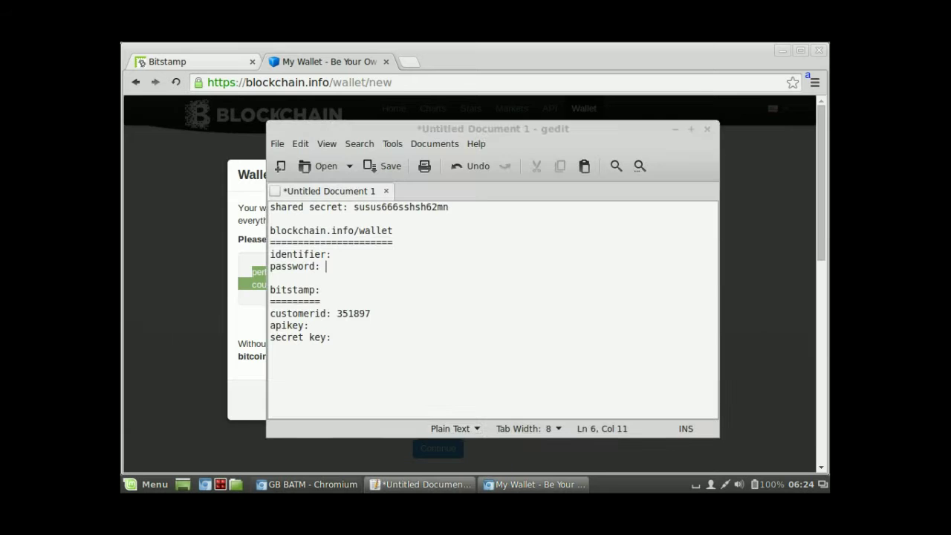
{"action": "left_click", "coordinate": [331, 337]}
{"action": "key", "text": "Return"}
{"action": "key", "text": "Return"}
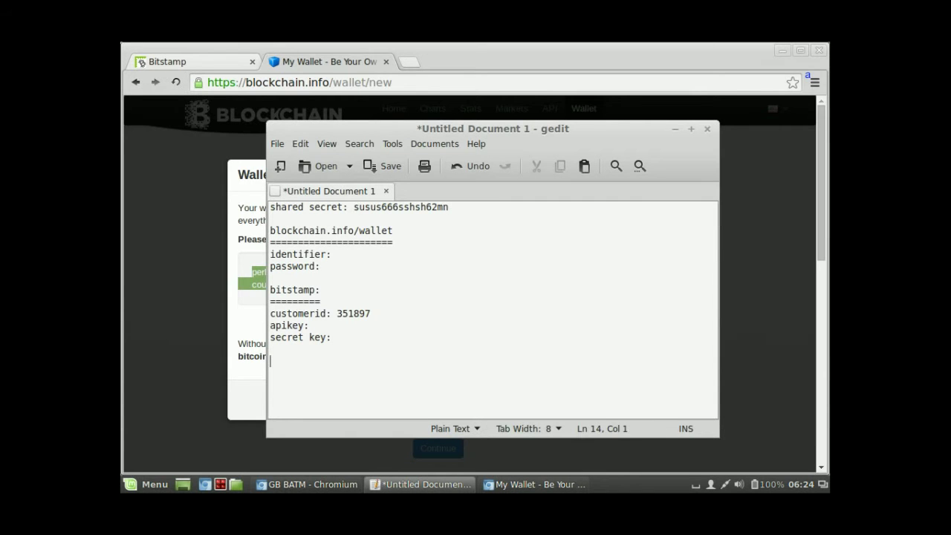
{"action": "key", "text": "ctrl+v"}
{"action": "key", "text": "alt+Tab"}
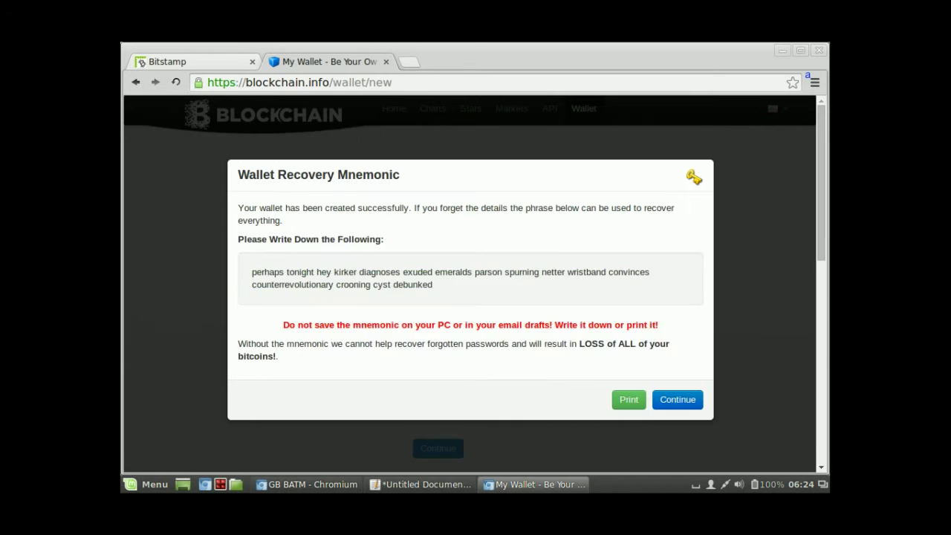
{"action": "left_click", "coordinate": [677, 399]}
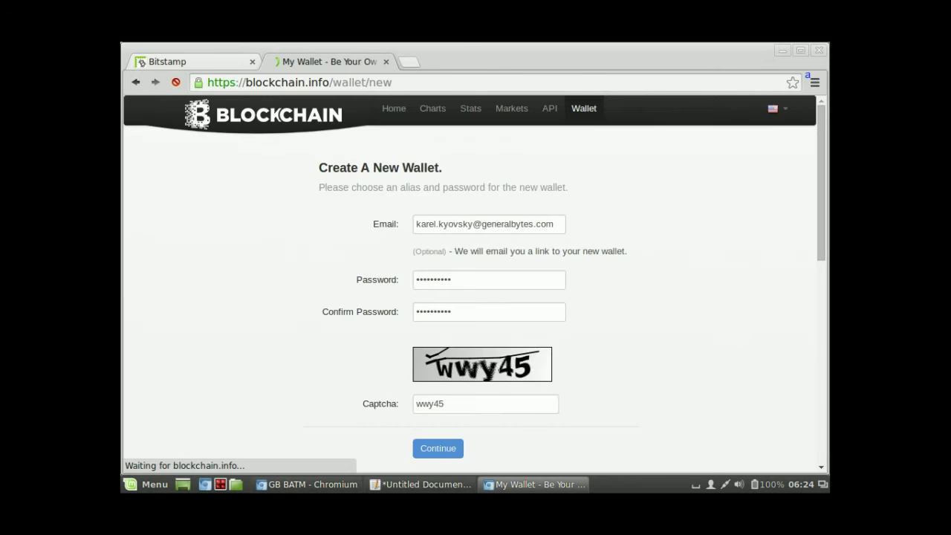
Step: Paste the wallet identifier after 'identifier:' and type the wallet password into the gedit notes
{"action": "triple_click", "coordinate": [362, 287]}
{"action": "key", "text": "ctrl+c"}
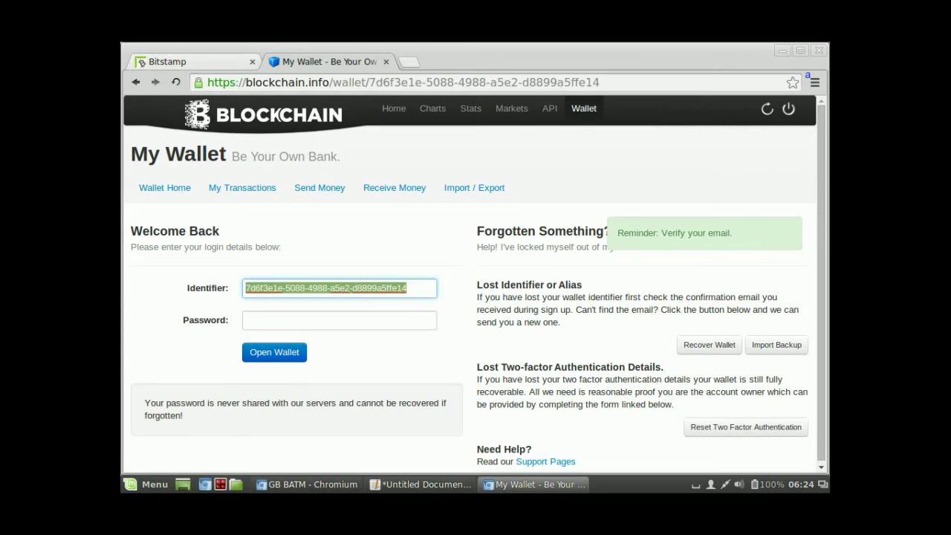
{"action": "left_click", "coordinate": [422, 484]}
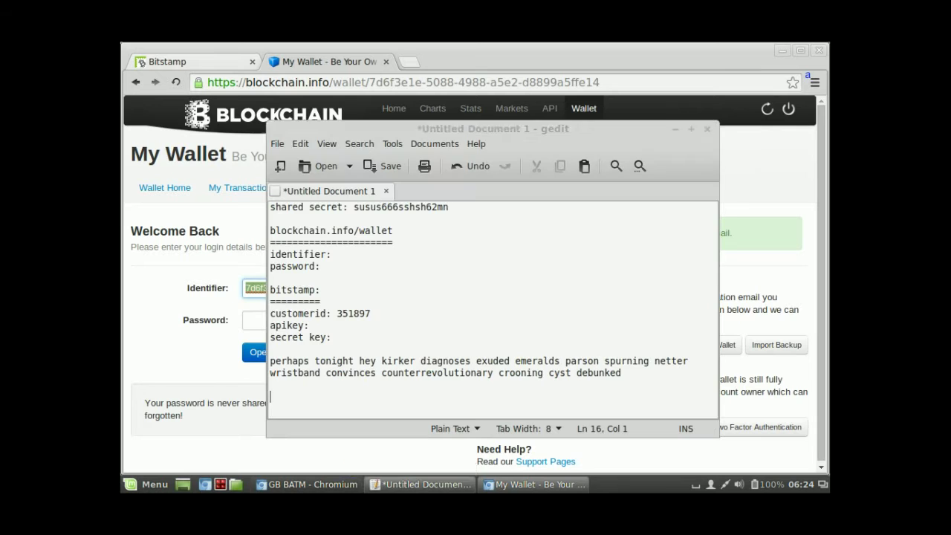
{"action": "left_click", "coordinate": [337, 254]}
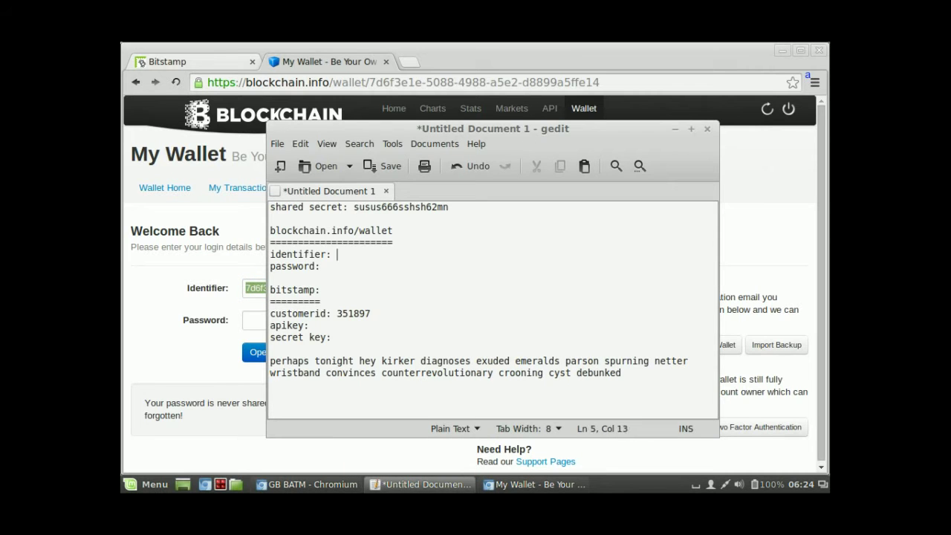
{"action": "key", "text": "ctrl+v"}
{"action": "left_click", "coordinate": [326, 266]}
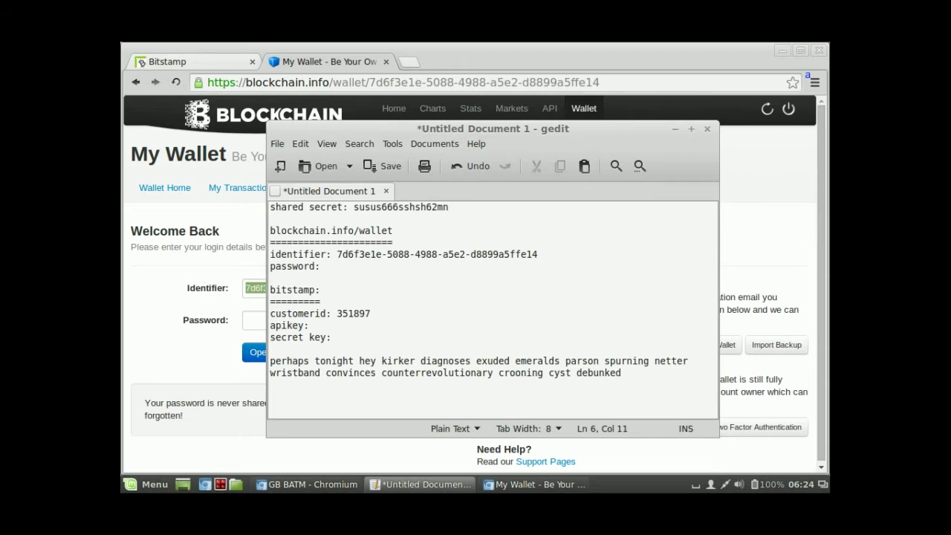
{"action": "type", "text": "1234567890"}
{"action": "key", "text": "ctrl+Tab"}
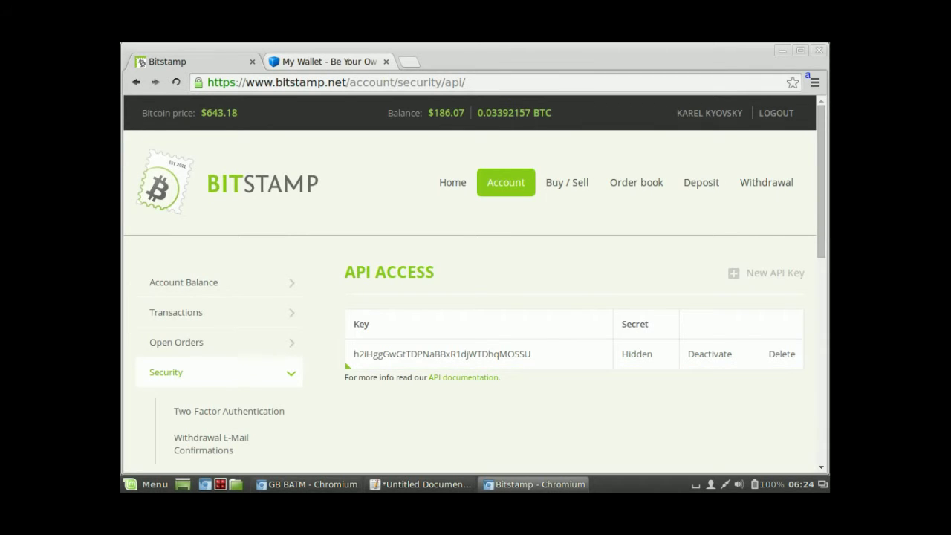
Step: Open Bitstamp's new API key form at its IP address filter field
{"action": "scroll", "coordinate": [208, 372], "scroll_direction": "down", "scroll_amount": 3}
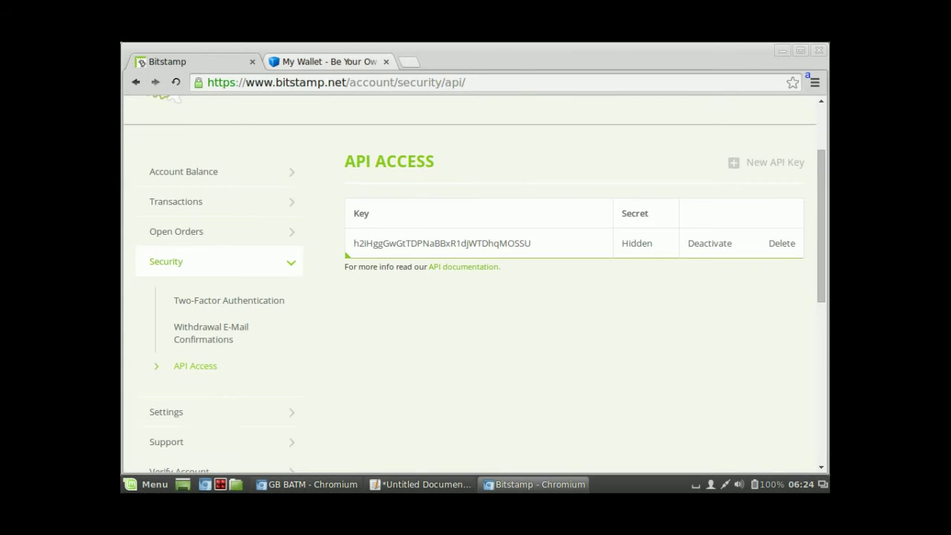
{"action": "scroll", "coordinate": [208, 334], "scroll_direction": "up", "scroll_amount": 2}
{"action": "scroll", "coordinate": [442, 353], "scroll_direction": "up", "scroll_amount": 1}
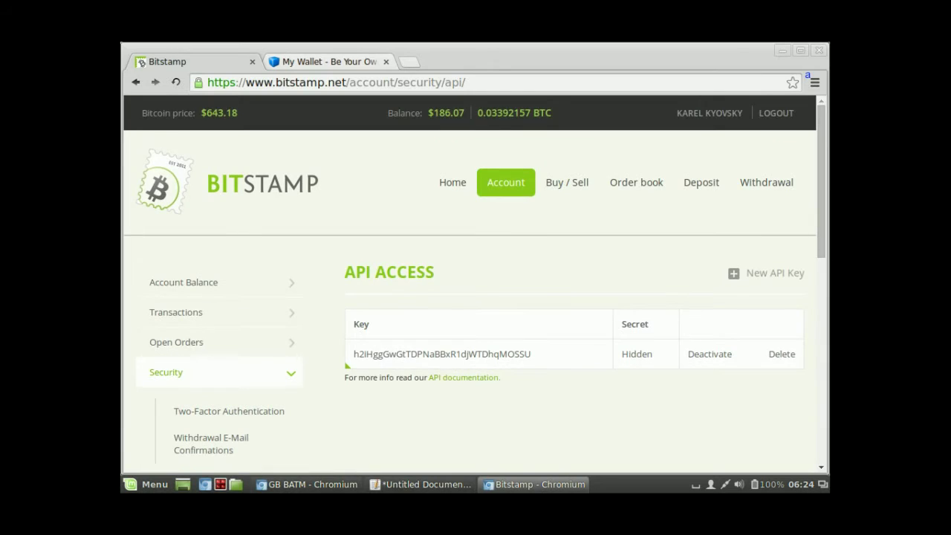
{"action": "left_click", "coordinate": [442, 354]}
{"action": "scroll", "coordinate": [475, 298], "scroll_direction": "down", "scroll_amount": 2}
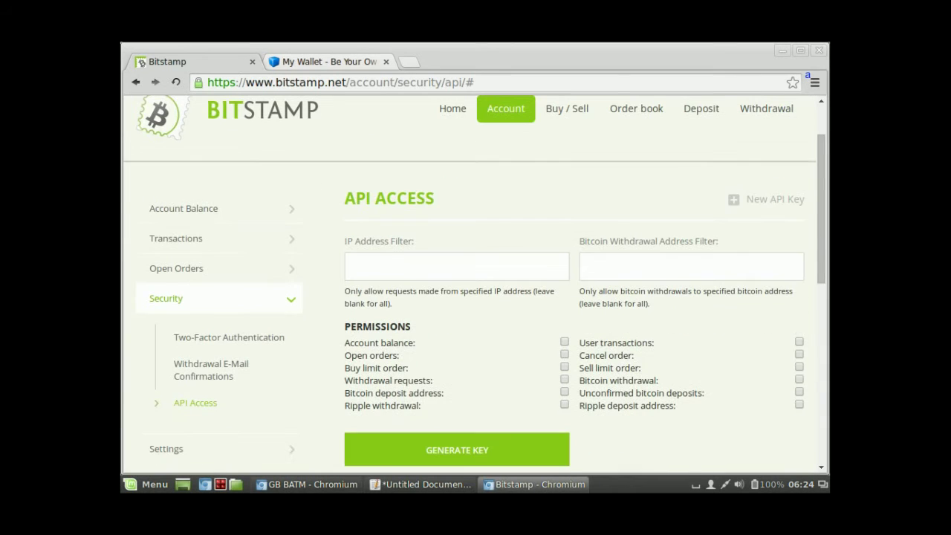
{"action": "left_click", "coordinate": [445, 266]}
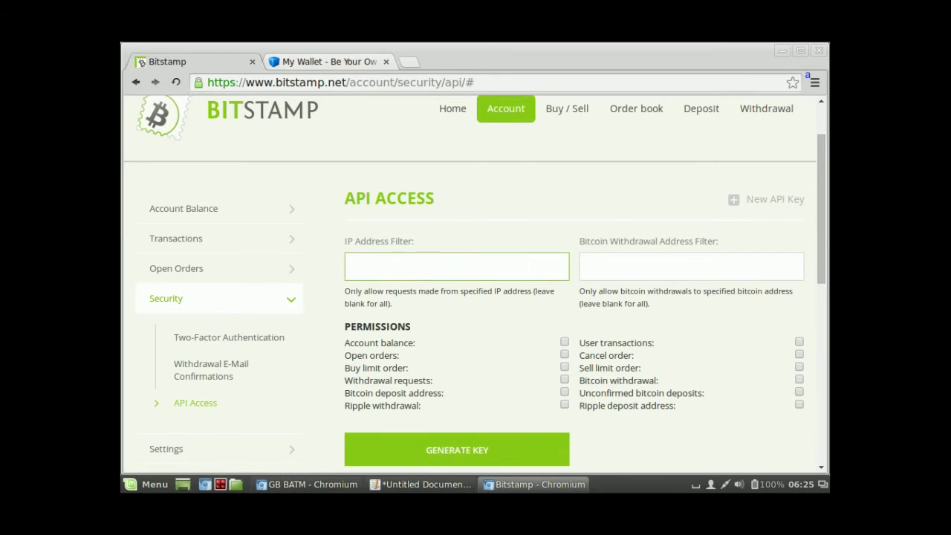
{"action": "scroll", "coordinate": [475, 298], "scroll_direction": "down", "scroll_amount": 2}
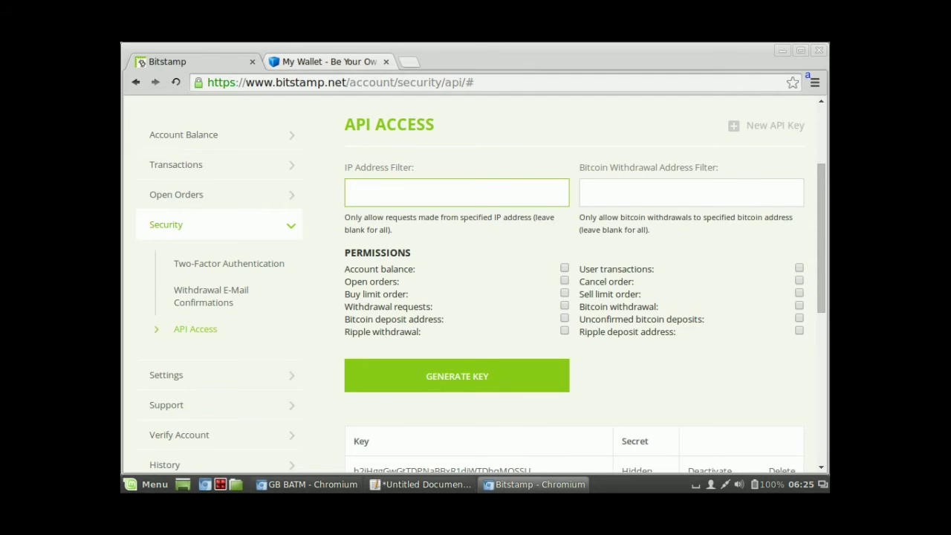
Step: Grant balance, buy/sell limit order, cancel order and bitcoin withdrawal permissions, then generate the key
{"action": "left_click", "coordinate": [565, 268]}
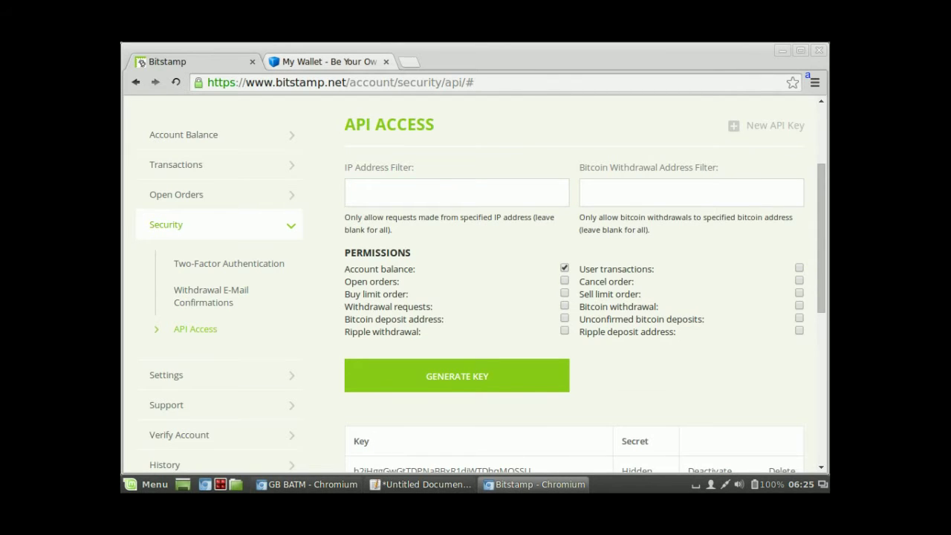
{"action": "left_click", "coordinate": [565, 292]}
{"action": "left_click", "coordinate": [565, 305]}
{"action": "left_click", "coordinate": [799, 305]}
{"action": "left_click", "coordinate": [798, 292]}
{"action": "left_click", "coordinate": [798, 280]}
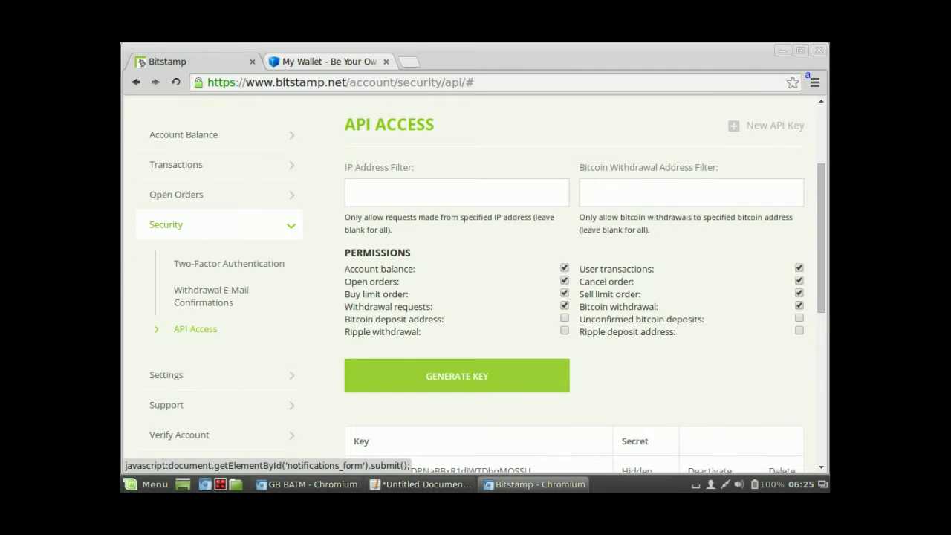
{"action": "left_click", "coordinate": [457, 376]}
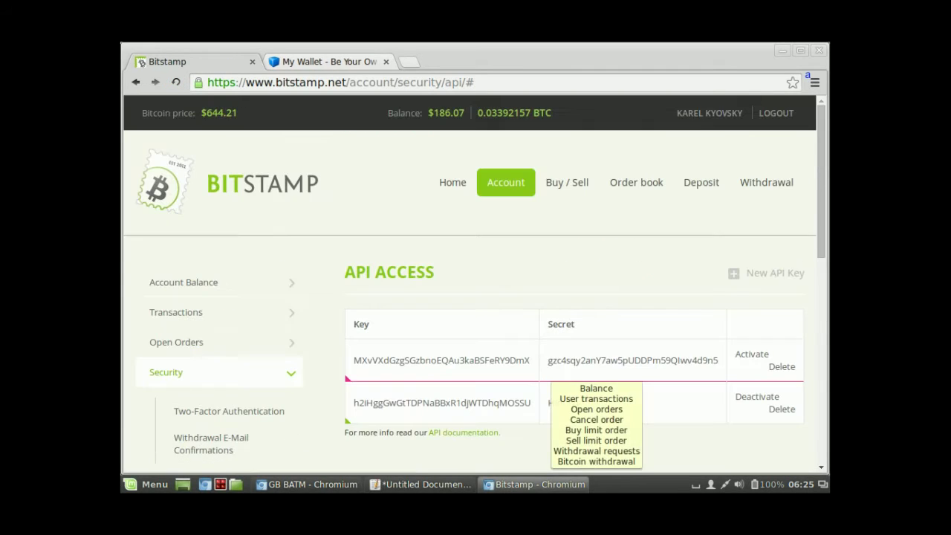
{"action": "scroll", "coordinate": [475, 282], "scroll_direction": "down", "scroll_amount": 2}
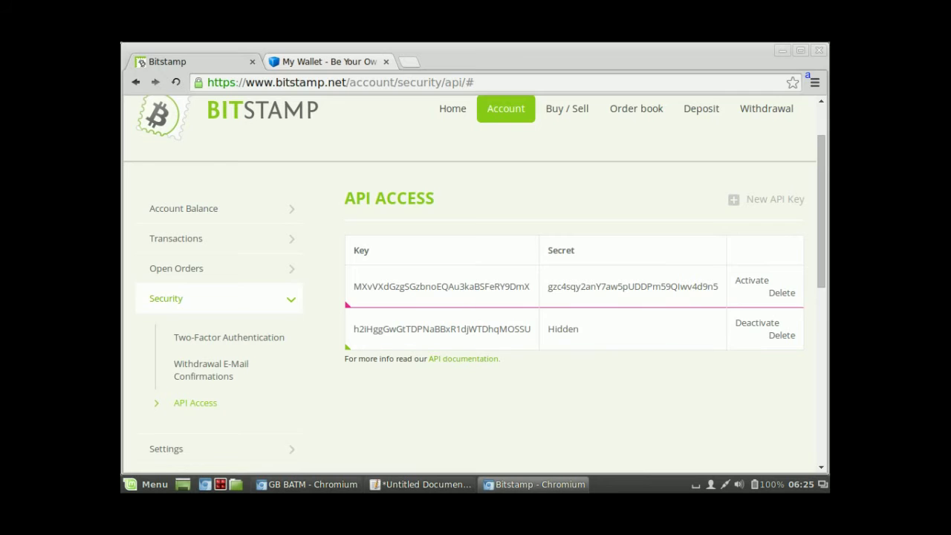
{"action": "double_click", "coordinate": [441, 286]}
{"action": "key", "text": "ctrl+c"}
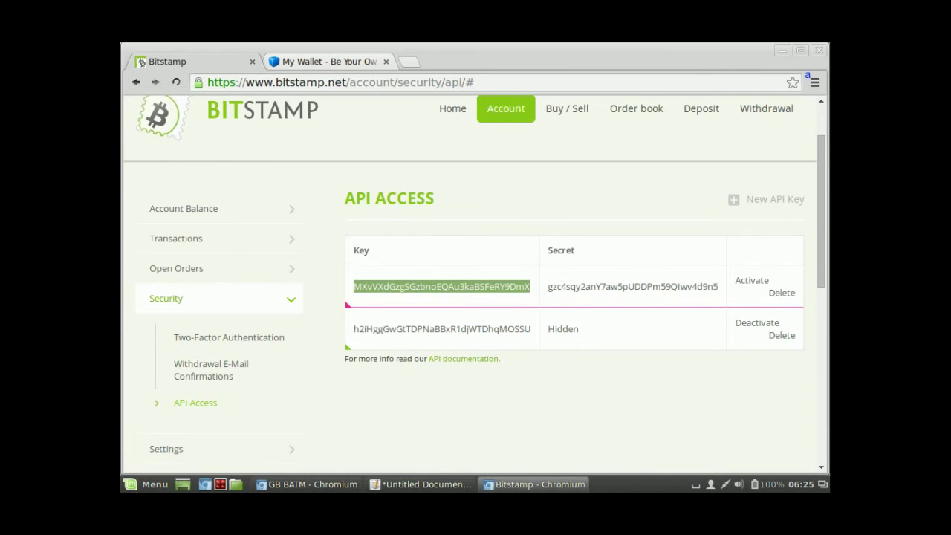
Step: Paste the new API key after 'apikey:' and its secret after 'secret key:' in gedit
{"action": "key", "text": "alt+Tab"}
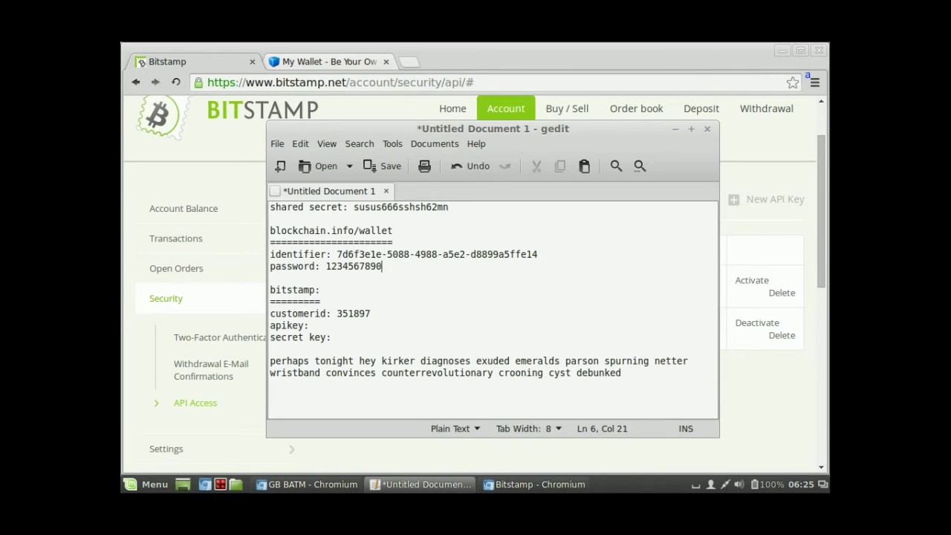
{"action": "left_click", "coordinate": [315, 326]}
{"action": "key", "text": "ctrl+v"}
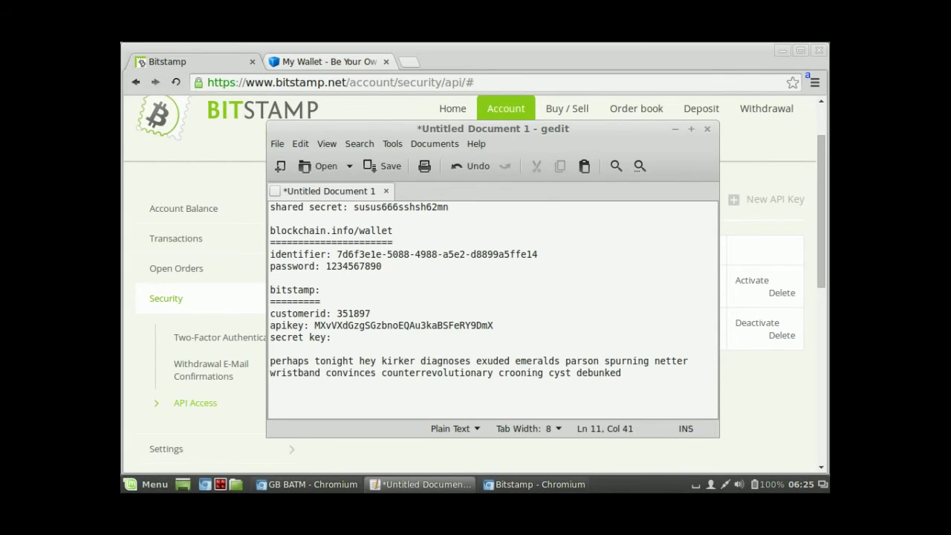
{"action": "key", "text": "alt+Tab"}
{"action": "double_click", "coordinate": [632, 286]}
{"action": "key", "text": "ctrl+c"}
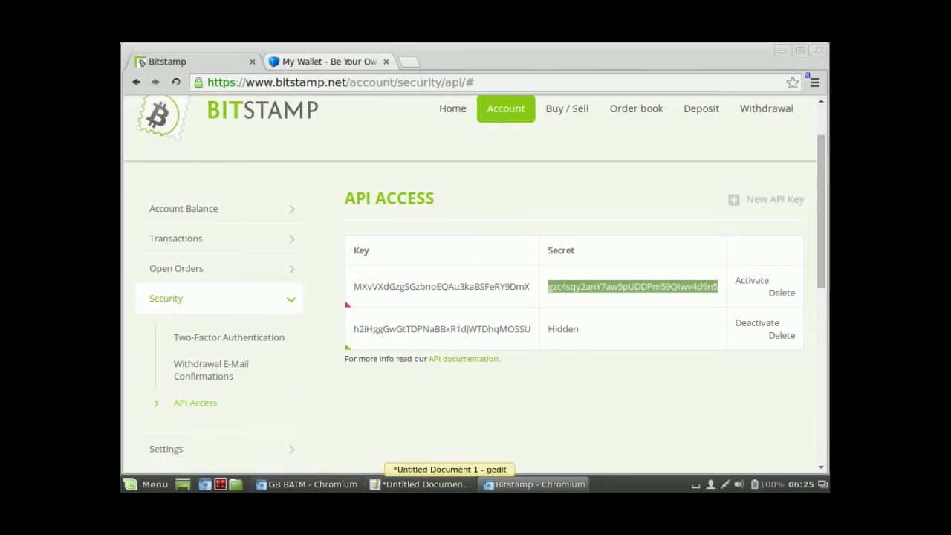
{"action": "left_click", "coordinate": [420, 485]}
{"action": "left_click", "coordinate": [331, 337]}
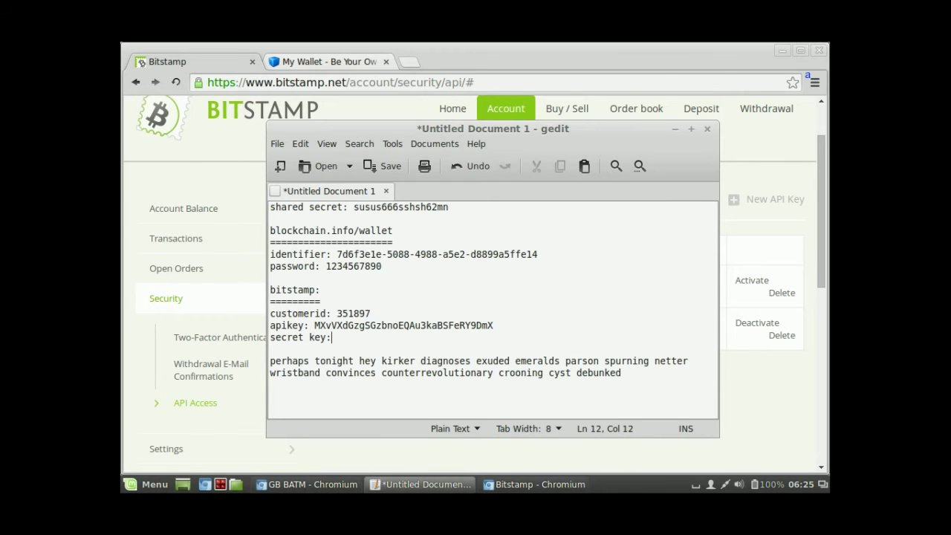
{"action": "key", "text": "ctrl+v"}
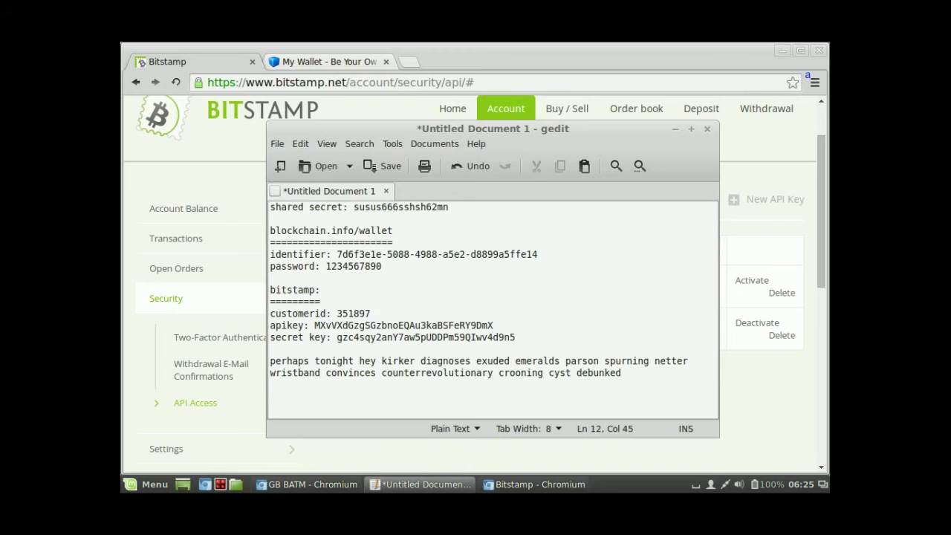
{"action": "key", "text": "alt+Tab"}
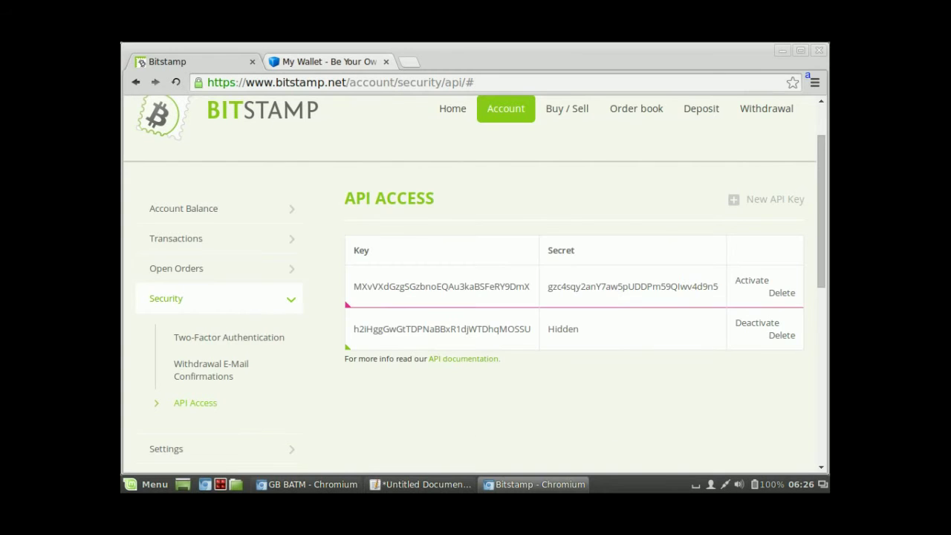
Step: Activate the new Bitstamp API key so the confirmation e-mail is sent
{"action": "left_click", "coordinate": [737, 280]}
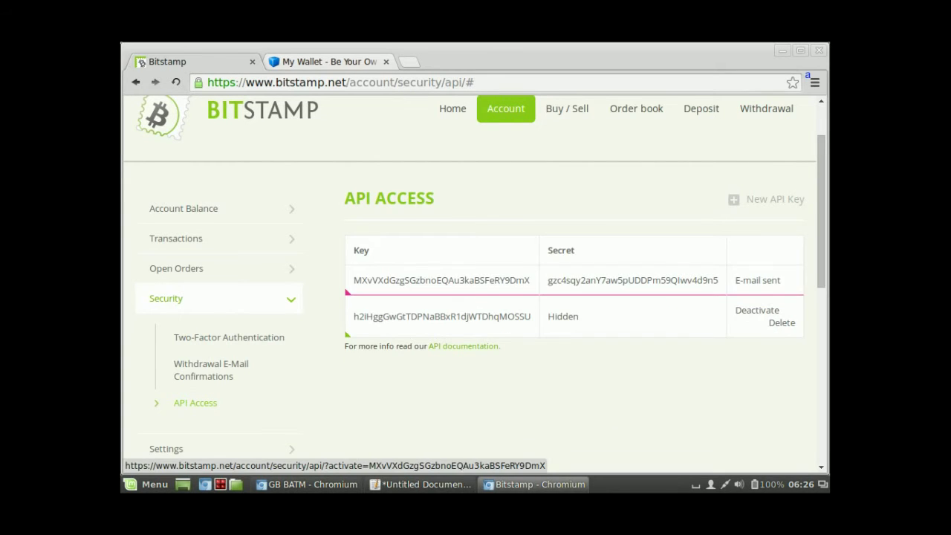
{"action": "left_click_drag", "start_coordinate": [738, 280], "coordinate": [781, 280]}
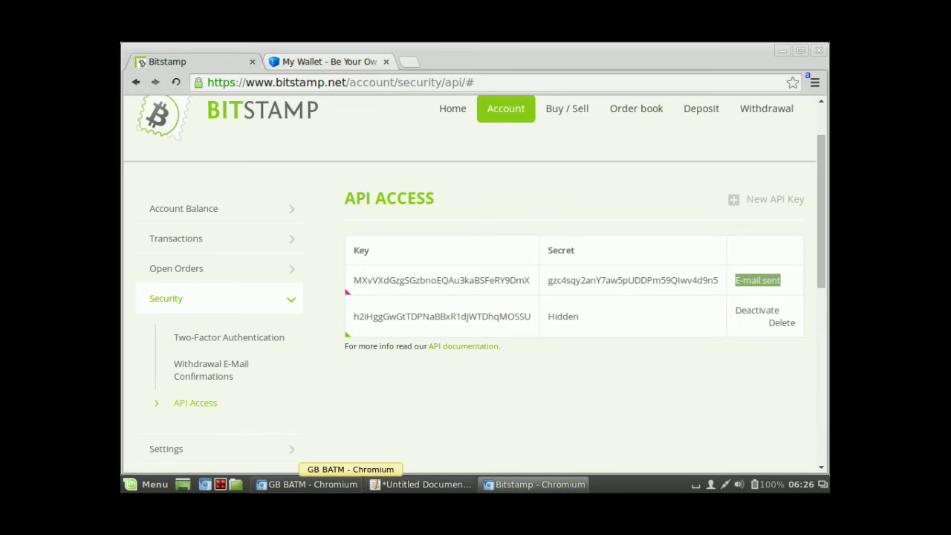
{"action": "left_click", "coordinate": [312, 483]}
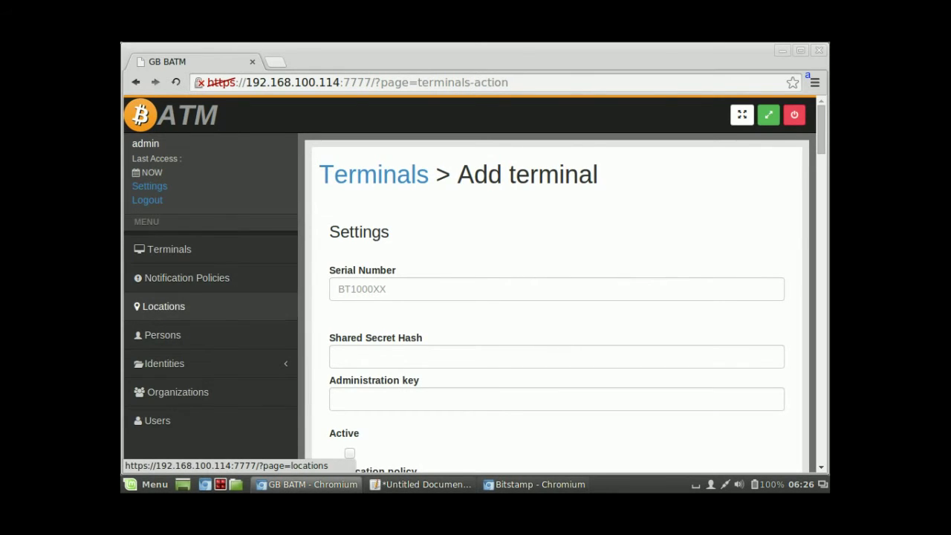
Step: Add a new terminal with serial number BT100018
{"action": "left_click", "coordinate": [167, 248]}
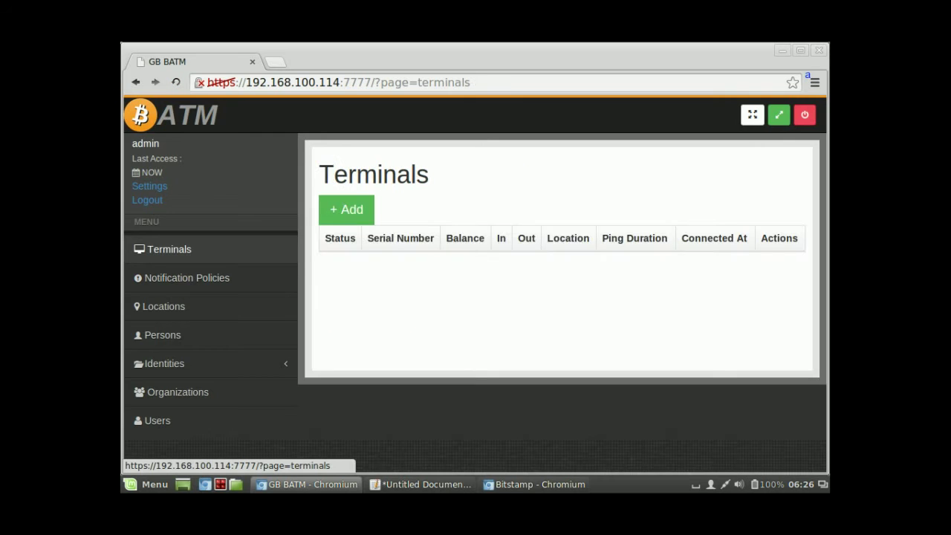
{"action": "left_click", "coordinate": [344, 208]}
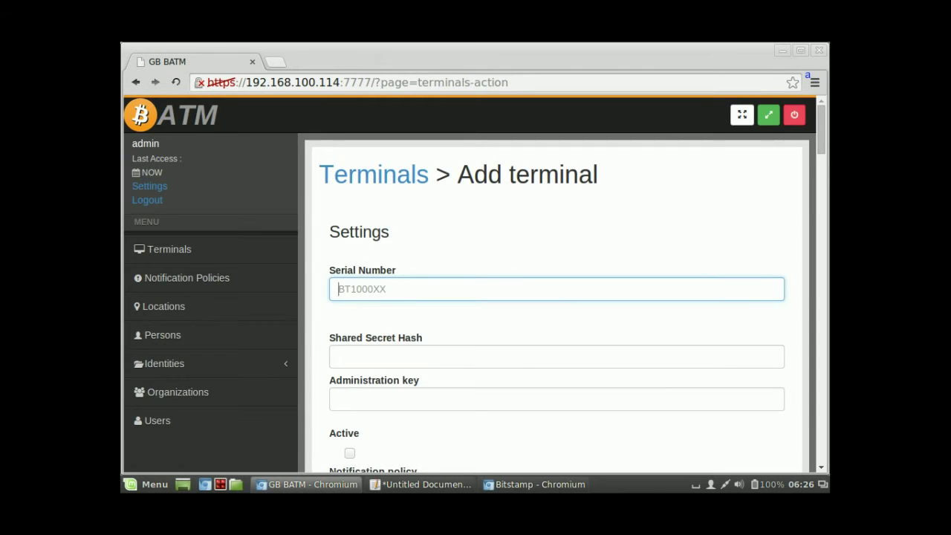
{"action": "type", "text": "BT100018"}
Step: Paste the shared secret hash from the notes, enter the administration key, and tick Active
{"action": "key", "text": "alt+Tab"}
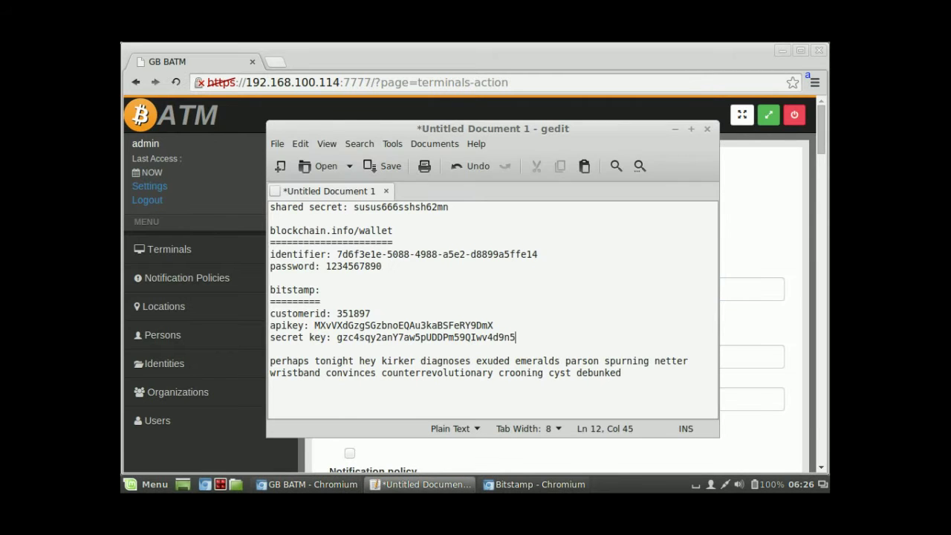
{"action": "left_click_drag", "start_coordinate": [354, 206], "coordinate": [449, 207]}
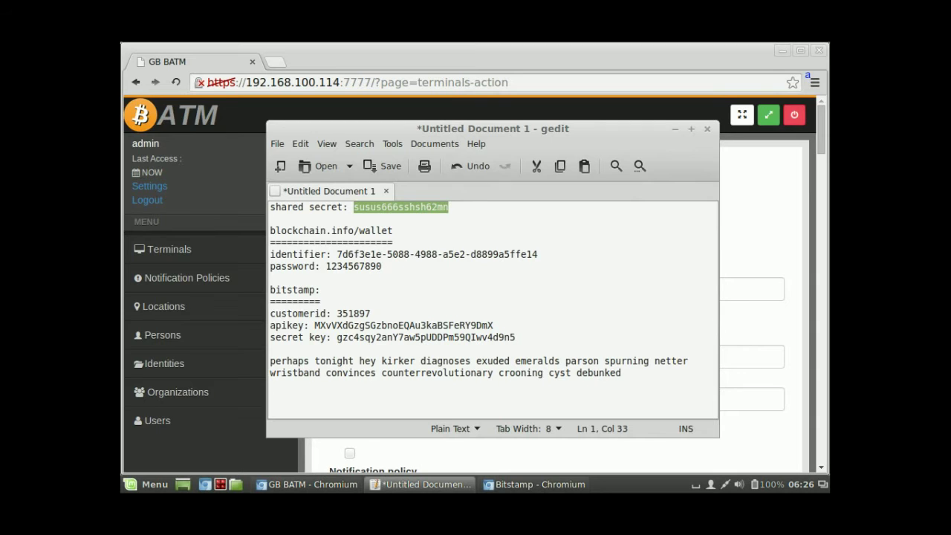
{"action": "key", "text": "alt+Tab"}
{"action": "key", "text": "ctrl+v"}
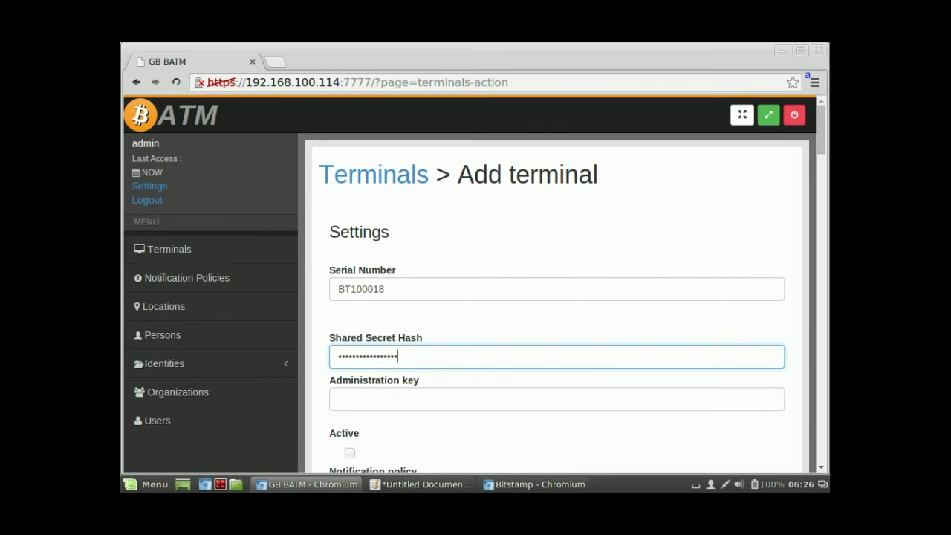
{"action": "scroll", "coordinate": [474, 282], "scroll_direction": "down", "scroll_amount": 3}
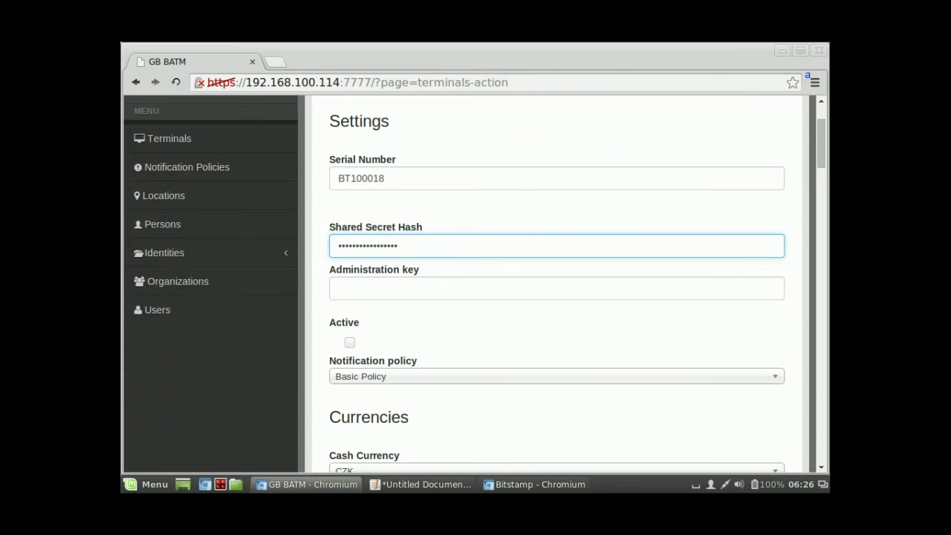
{"action": "key", "text": "Tab"}
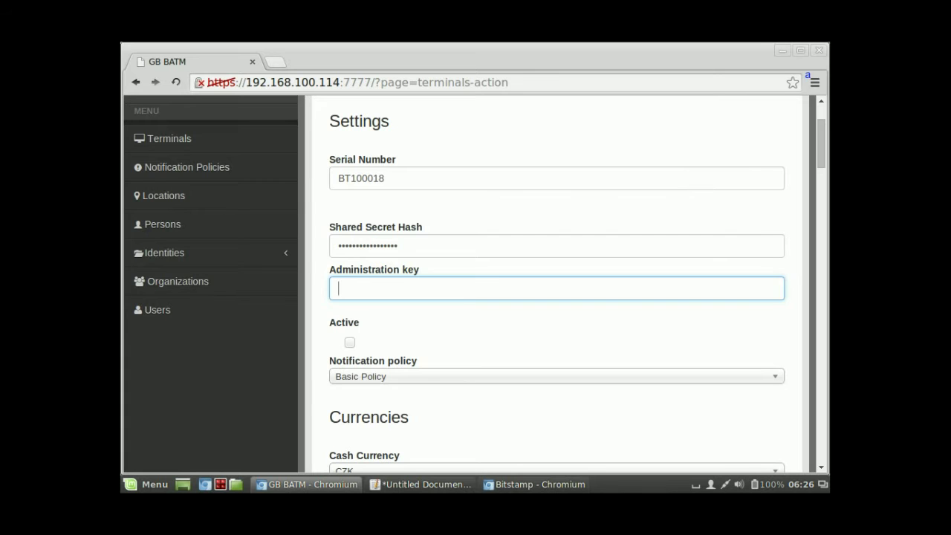
{"action": "type", "text": "**********************************"}
{"action": "key", "text": "Tab"}
{"action": "key", "text": "space"}
{"action": "scroll", "coordinate": [558, 282], "scroll_direction": "down", "scroll_amount": 1}
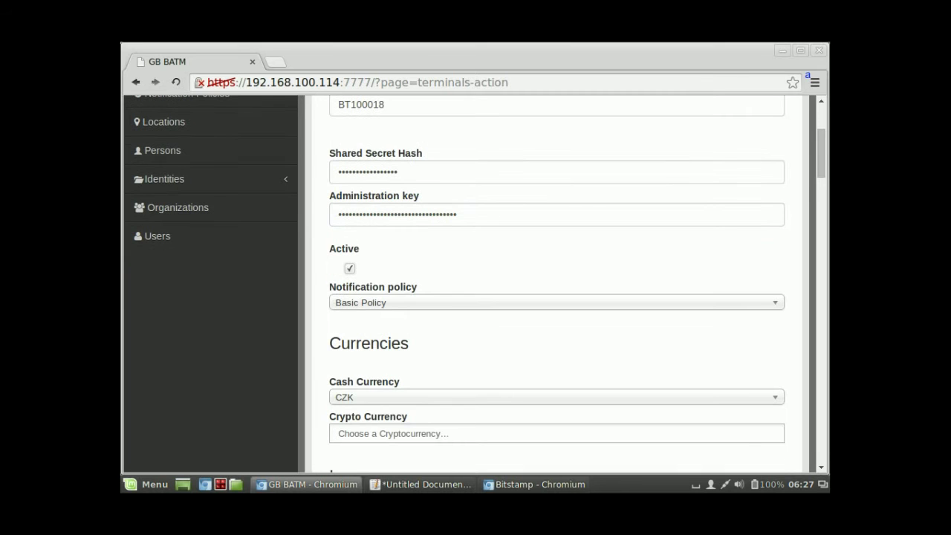
Step: Set cash currency to USD, crypto currency to BTC, and default language to en
{"action": "scroll", "coordinate": [557, 282], "scroll_direction": "down", "scroll_amount": 2}
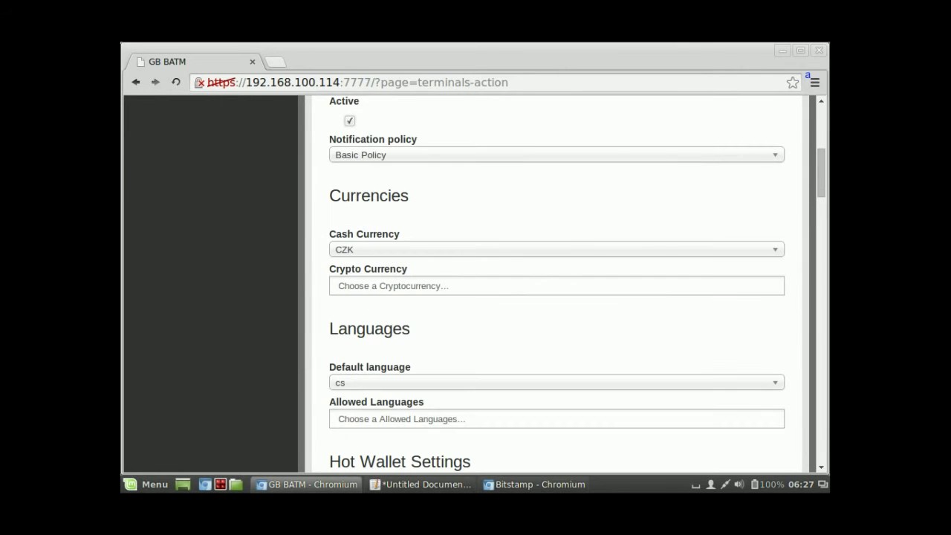
{"action": "key", "text": "Tab"}
{"action": "key", "text": "Tab"}
{"action": "key", "text": "Down"}
{"action": "key", "text": "Down"}
{"action": "key", "text": "Return"}
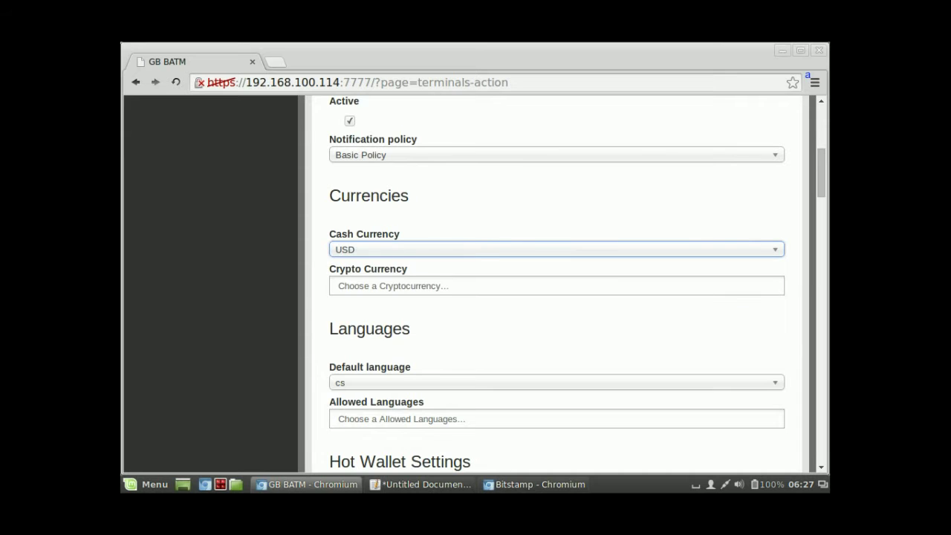
{"action": "key", "text": "Tab"}
{"action": "key", "text": "Return"}
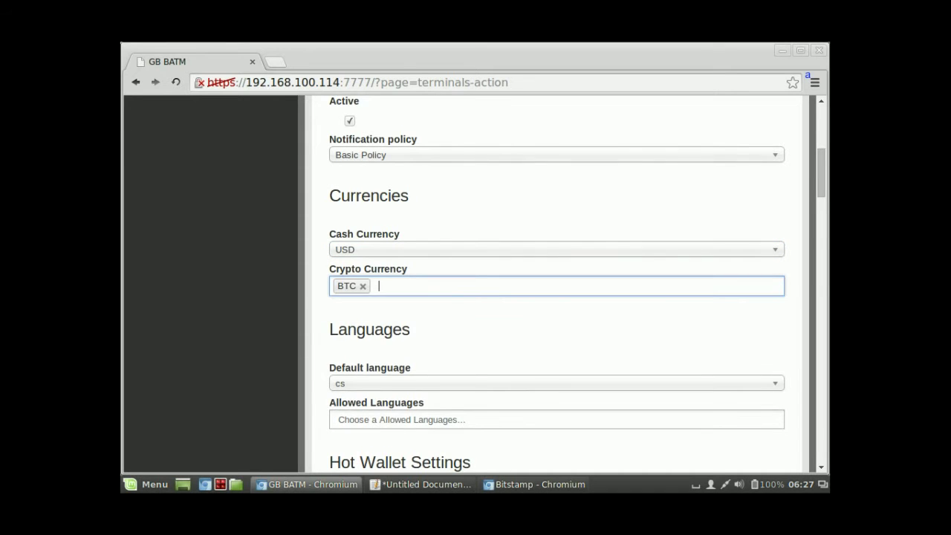
{"action": "scroll", "coordinate": [557, 283], "scroll_direction": "down", "scroll_amount": 3}
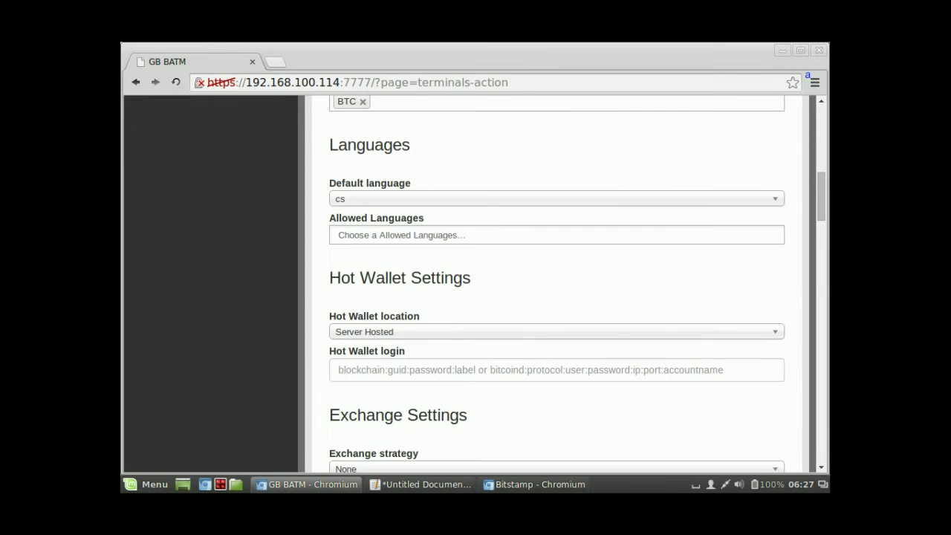
{"action": "key", "text": "Tab"}
{"action": "key", "text": "Down"}
{"action": "key", "text": "Down"}
{"action": "key", "text": "Down"}
{"action": "key", "text": "Return"}
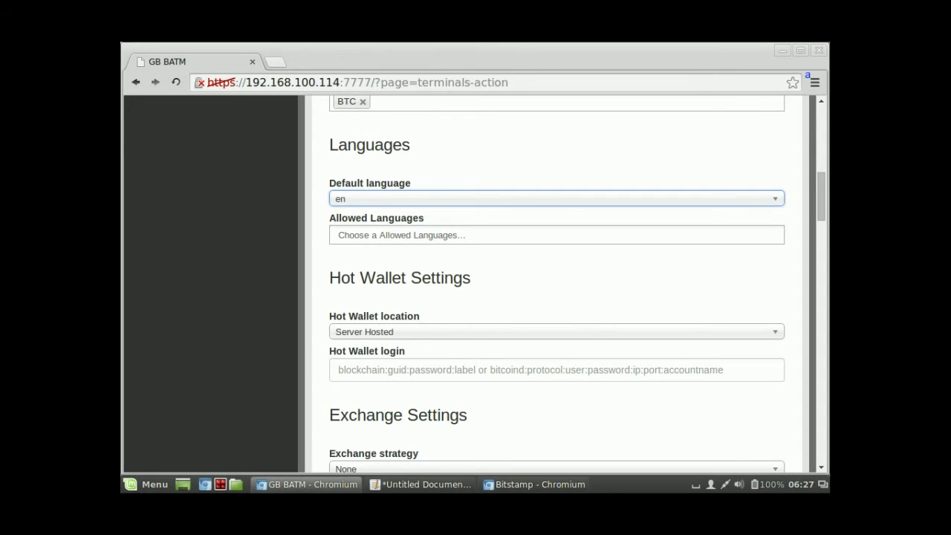
Step: Add en, es, de, it, nl and pl as the allowed languages
{"action": "key", "text": "Tab"}
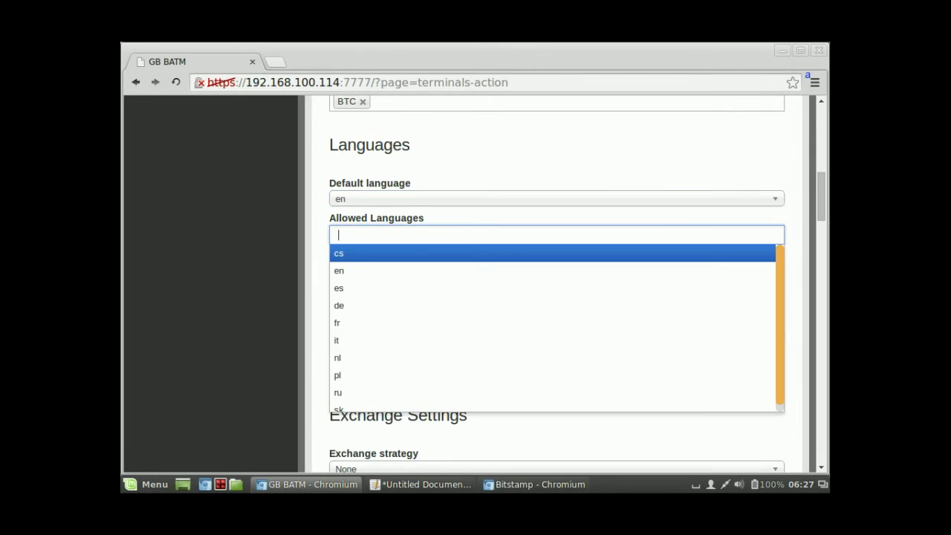
{"action": "key", "text": "Down"}
{"action": "key", "text": "Return"}
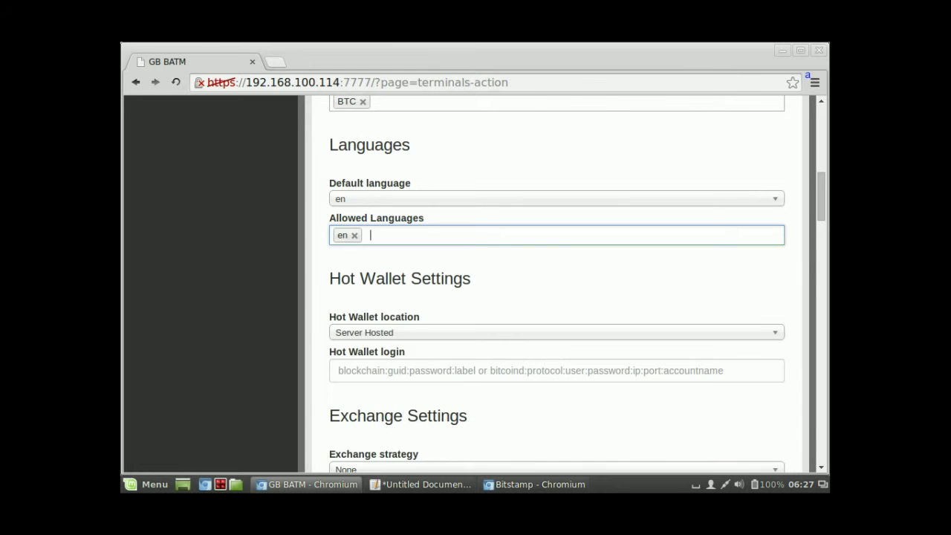
{"action": "key", "text": "Down"}
{"action": "key", "text": "Down"}
{"action": "key", "text": "Return"}
{"action": "key", "text": "Down"}
{"action": "key", "text": "Down"}
{"action": "key", "text": "Return"}
{"action": "key", "text": "Down"}
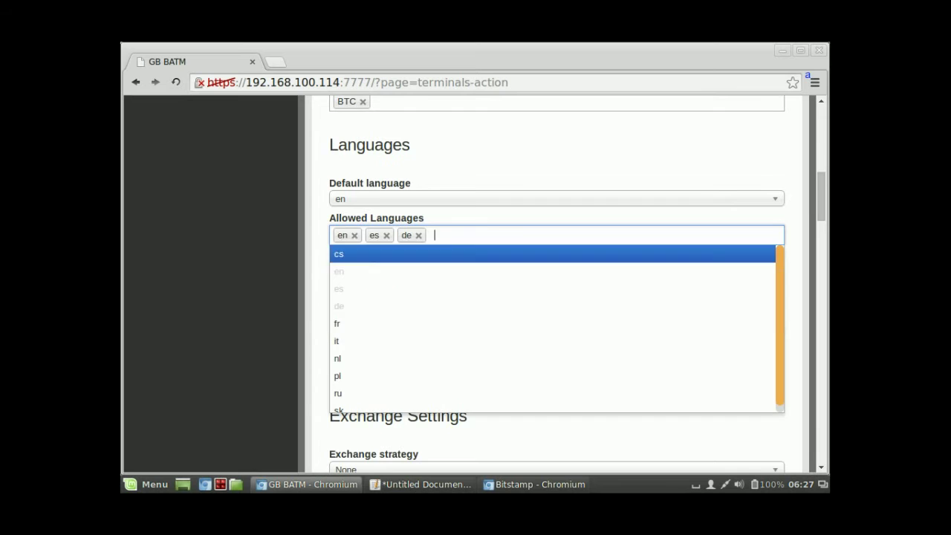
{"action": "key", "text": "Down"}
{"action": "key", "text": "Down"}
{"action": "key", "text": "Return"}
{"action": "key", "text": "Down"}
{"action": "key", "text": "Down"}
{"action": "key", "text": "Down"}
{"action": "key", "text": "Down"}
{"action": "key", "text": "Down"}
{"action": "key", "text": "Down"}
{"action": "key", "text": "Return"}
{"action": "key", "text": "Down"}
{"action": "key", "text": "Down"}
{"action": "key", "text": "Down"}
{"action": "key", "text": "Down"}
{"action": "key", "text": "Down"}
{"action": "key", "text": "Down"}
{"action": "key", "text": "Down"}
{"action": "key", "text": "Down"}
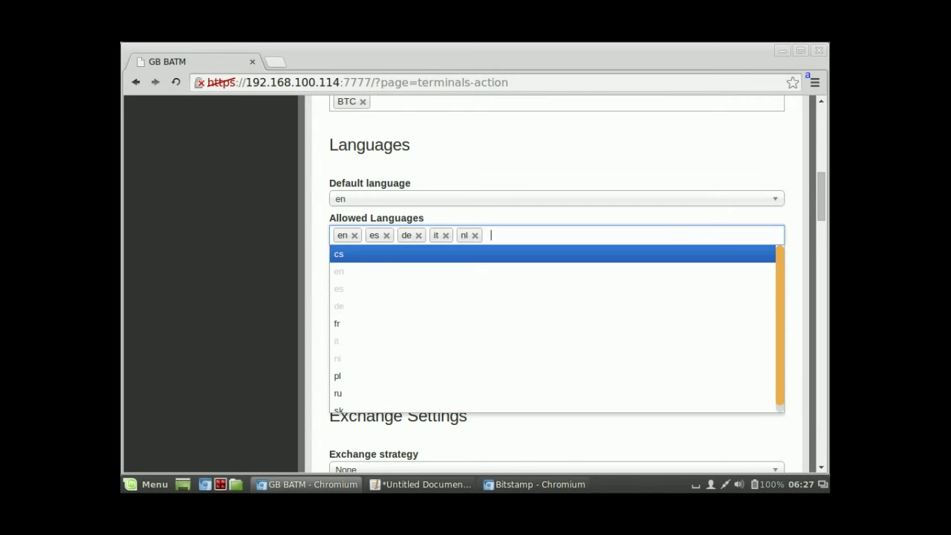
{"action": "key", "text": "Return"}
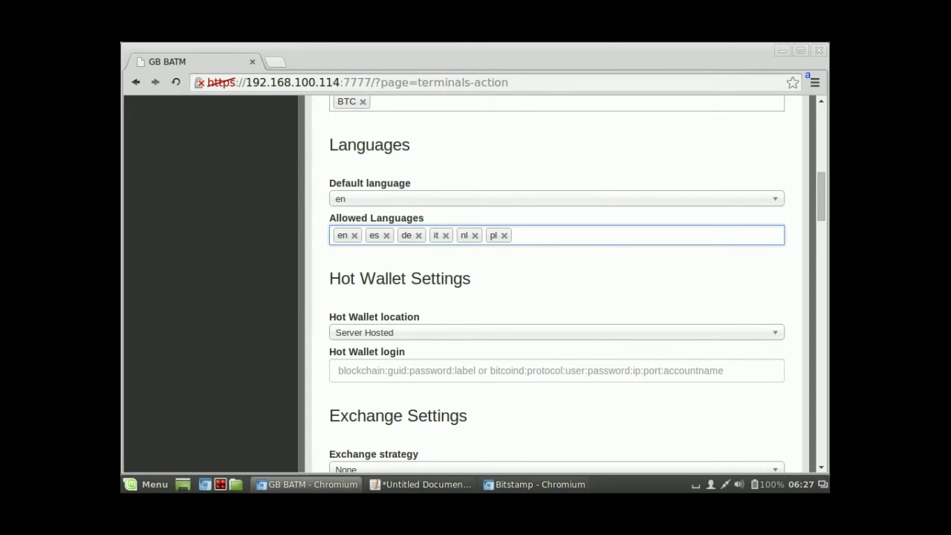
{"action": "key", "text": "Down"}
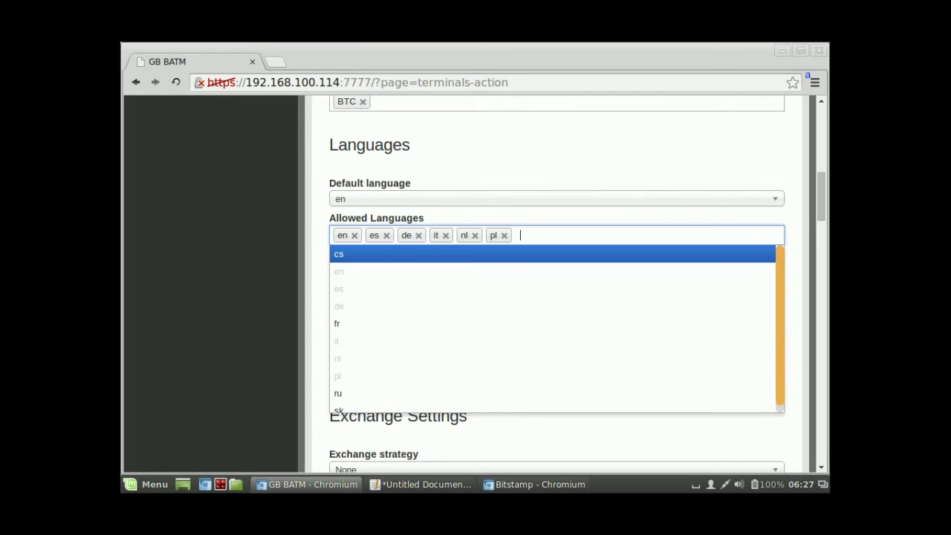
{"action": "key", "text": "Escape"}
{"action": "scroll", "coordinate": [557, 282], "scroll_direction": "down", "scroll_amount": 2}
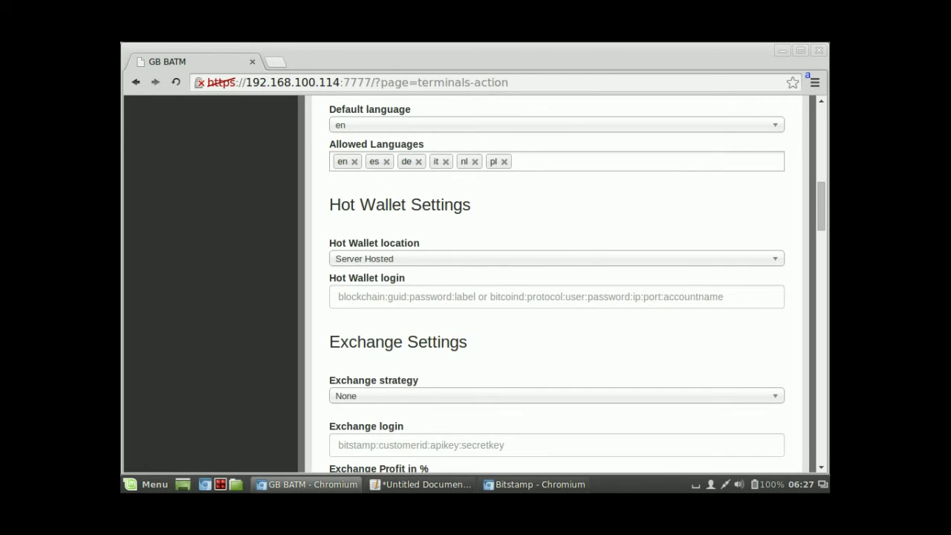
Step: Switch the hot wallet location from Server Hosted to External
{"action": "key", "text": "Down"}
{"action": "key", "text": "Down"}
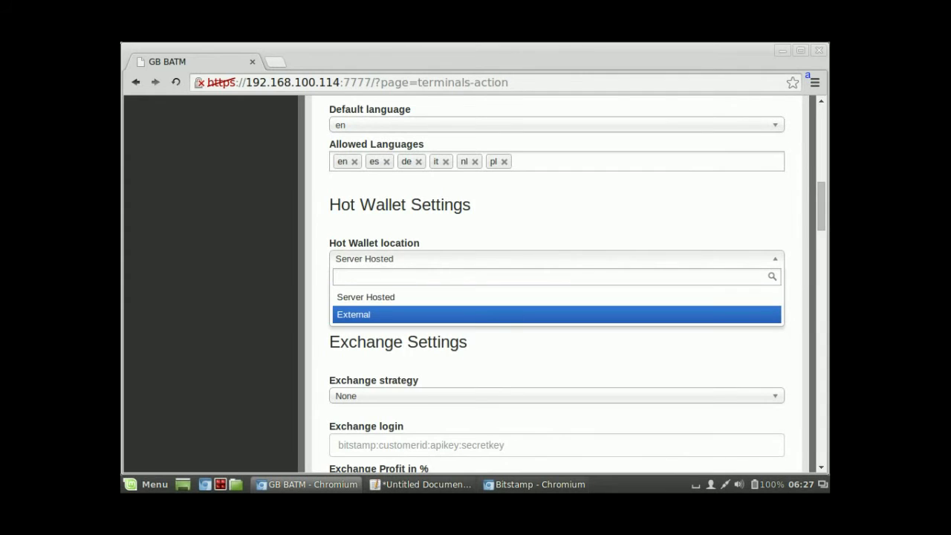
{"action": "key", "text": "Return"}
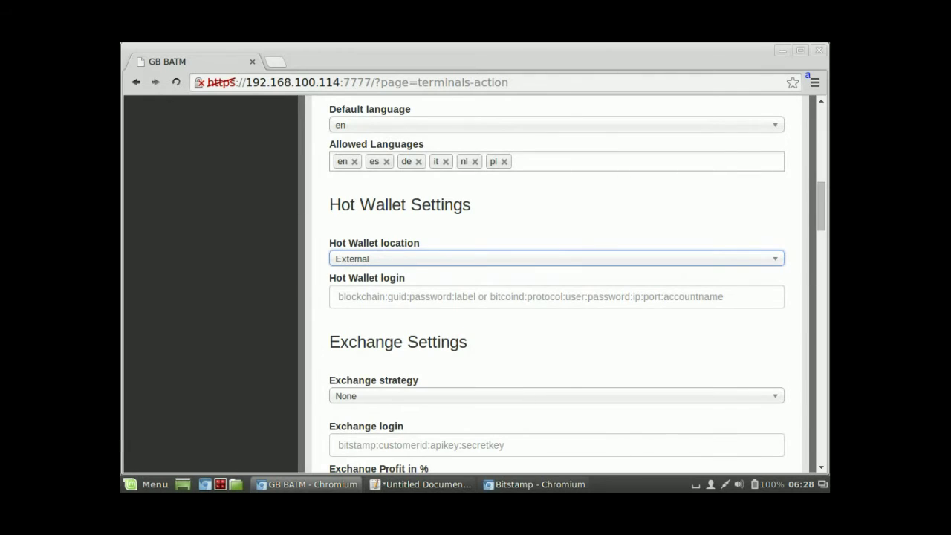
Step: Write a 'blockchain:' line in gedit followed by the wallet identifier and a colon
{"action": "left_click", "coordinate": [420, 484]}
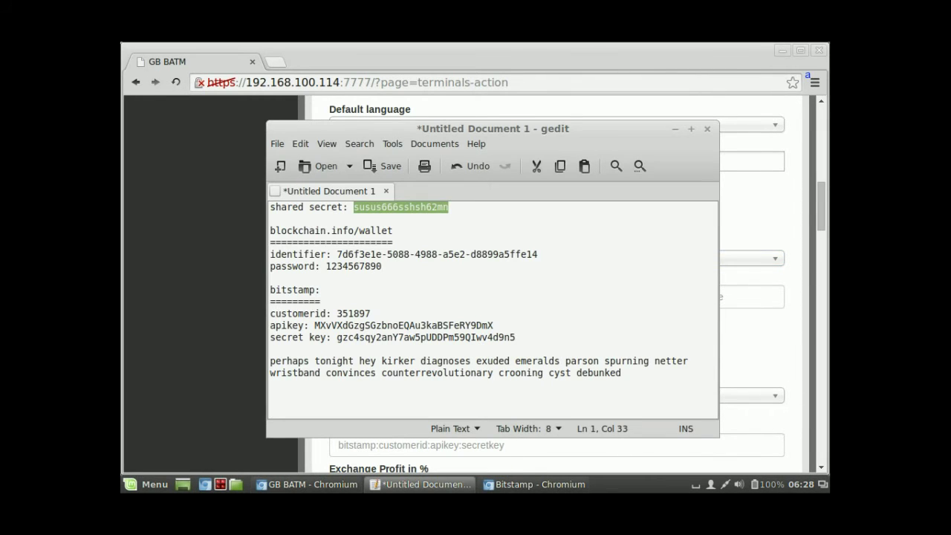
{"action": "left_click", "coordinate": [271, 278]}
{"action": "type", "text": "bloc"}
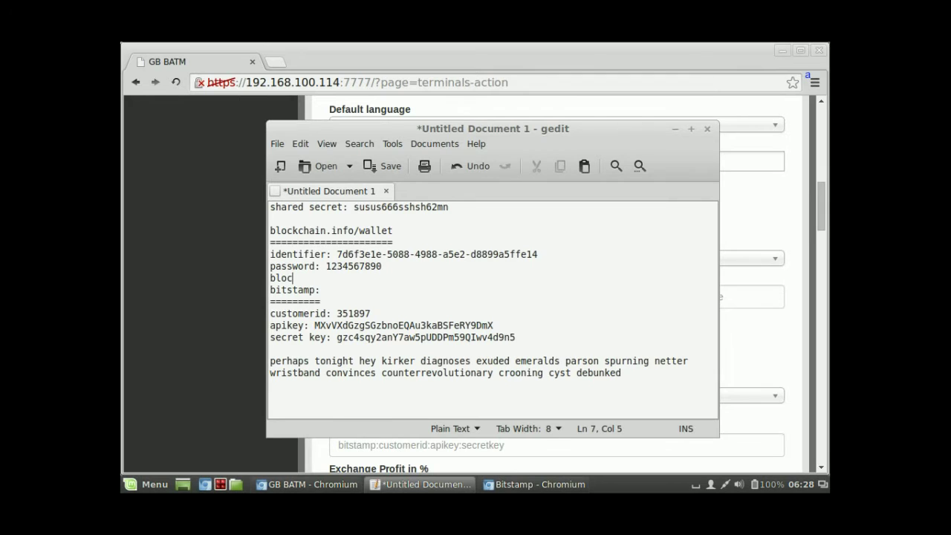
{"action": "type", "text": "kchain:"}
{"action": "left_click", "coordinate": [332, 254]}
{"action": "key", "text": "Right"}
{"action": "key", "text": "shift+Right"}
{"action": "key", "text": "shift+Right"}
{"action": "key", "text": "shift+Right"}
{"action": "key", "text": "shift+Right"}
{"action": "key", "text": "shift+Right"}
{"action": "key", "text": "shift+Right"}
{"action": "key", "text": "shift+Right"}
{"action": "key", "text": "shift+Right"}
{"action": "key", "text": "shift+Right"}
{"action": "key", "text": "shift+Right"}
{"action": "key", "text": "shift+Right"}
{"action": "key", "text": "shift+Right"}
{"action": "key", "text": "shift+Right"}
{"action": "key", "text": "shift+Right"}
{"action": "key", "text": "shift+Right"}
{"action": "key", "text": "shift+Right"}
{"action": "key", "text": "shift+Right"}
{"action": "key", "text": "shift+Right"}
{"action": "key", "text": "shift+Right"}
{"action": "key", "text": "shift+Right"}
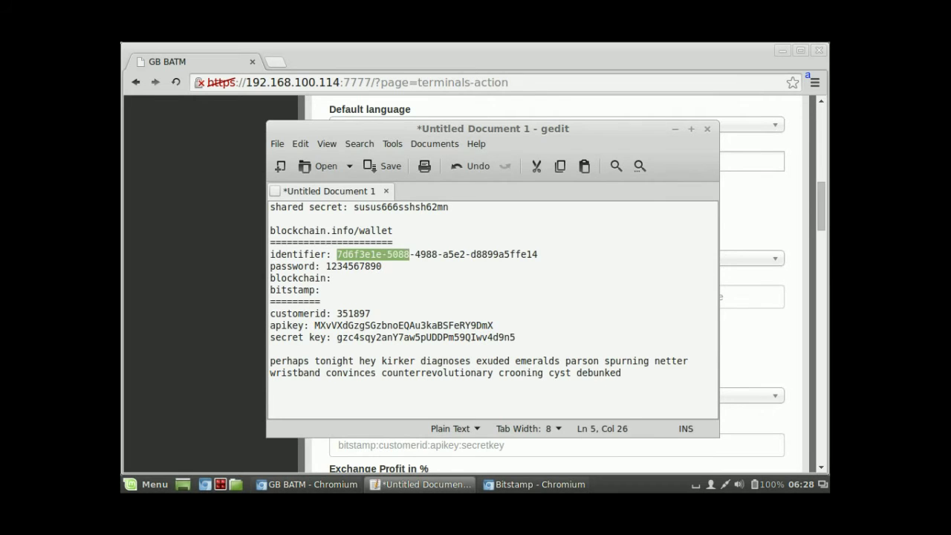
{"action": "key", "text": "shift+Left"}
{"action": "key", "text": "shift+Left"}
{"action": "key", "text": "shift+Left"}
{"action": "key", "text": "shift+Left"}
{"action": "key", "text": "shift+Left"}
{"action": "key", "text": "shift+Left"}
{"action": "key", "text": "shift+Left"}
{"action": "key", "text": "shift+Left"}
{"action": "key", "text": "shift+Left"}
{"action": "key", "text": "shift+Left"}
{"action": "key", "text": "shift+Left"}
{"action": "key", "text": "shift+Left"}
{"action": "key", "text": "shift+Left"}
{"action": "key", "text": "shift+Right"}
{"action": "key", "text": "shift+Right"}
{"action": "key", "text": "shift+Right"}
{"action": "key", "text": "shift+Right"}
{"action": "key", "text": "shift+Right"}
{"action": "key", "text": "shift+Right"}
{"action": "key", "text": "shift+Right"}
{"action": "key", "text": "shift+Right"}
{"action": "key", "text": "shift+Right"}
{"action": "key", "text": "shift+Right"}
{"action": "key", "text": "shift+Right"}
{"action": "key", "text": "shift+Right"}
{"action": "key", "text": "ctrl+c"}
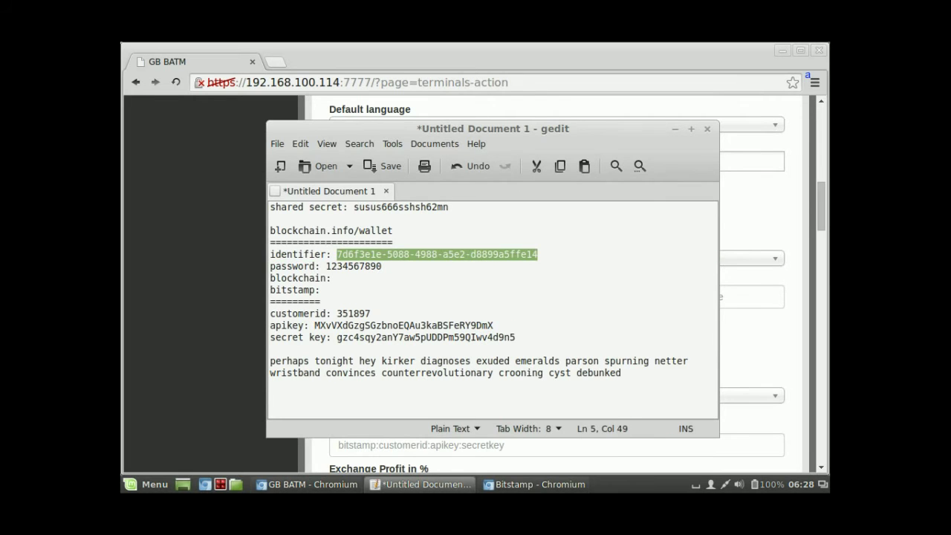
{"action": "left_click", "coordinate": [332, 278]}
{"action": "key", "text": "ctrl+v"}
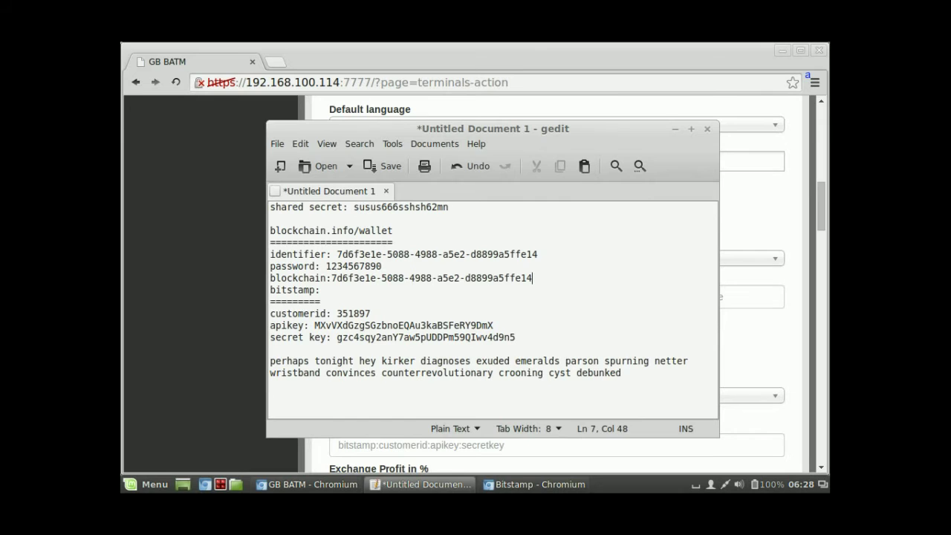
{"action": "type", "text": ":"}
Step: Append the wallet password to the blockchain line and select the whole login string
{"action": "key", "text": "Up"}
{"action": "key", "text": "ctrl+shift+Left"}
{"action": "key", "text": "ctrl+c"}
{"action": "key", "text": "Down"}
{"action": "key", "text": "End"}
{"action": "key", "text": "ctrl+v"}
{"action": "key", "text": "ctrl+shift+Left"}
{"action": "key", "text": "ctrl+shift+Left"}
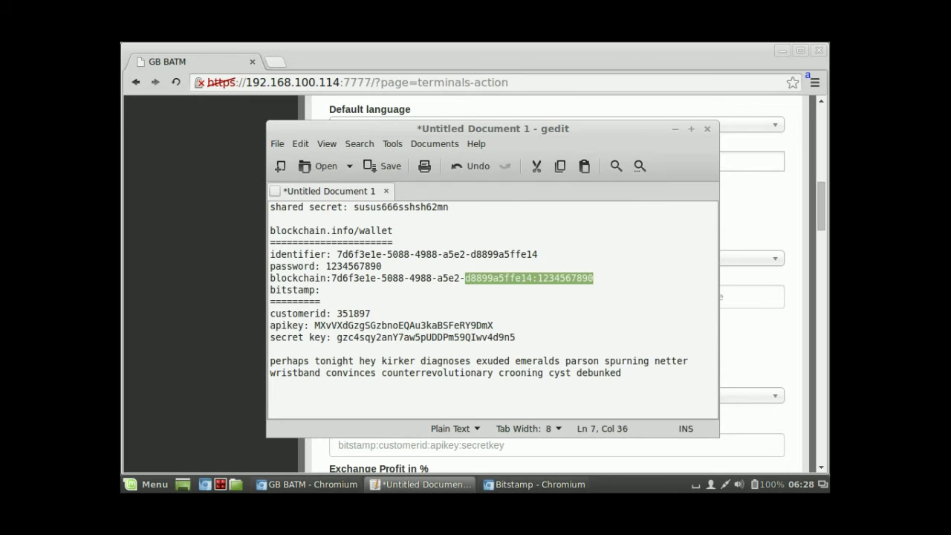
{"action": "key", "text": "ctrl+shift+Left"}
{"action": "key", "text": "ctrl+shift+Left"}
{"action": "key", "text": "ctrl+shift+Left"}
{"action": "key", "text": "ctrl+shift+Left"}
{"action": "key", "text": "ctrl+shift+Left"}
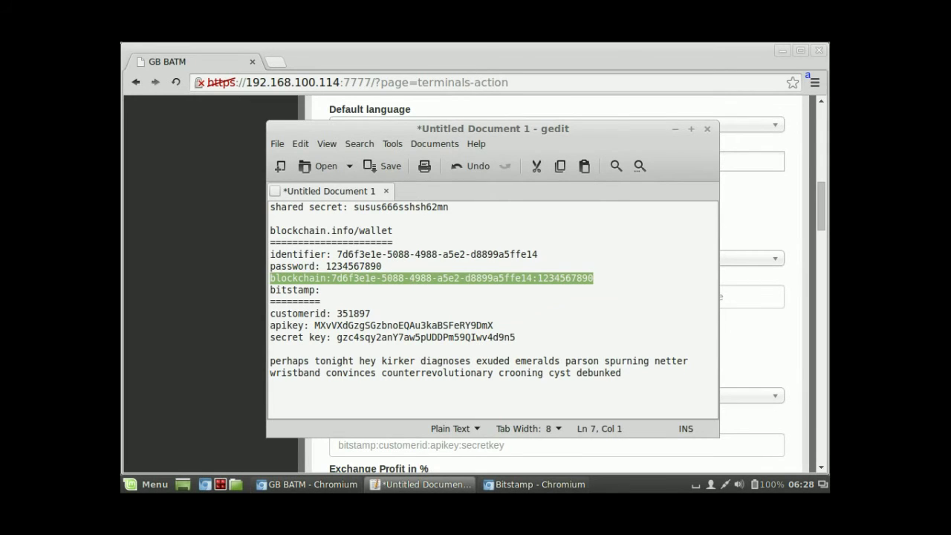
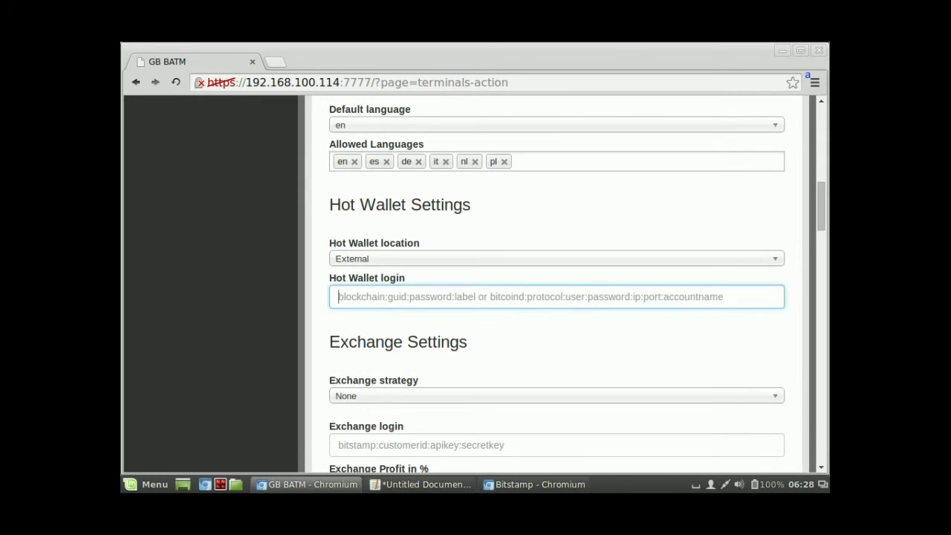
Step: Paste the wallet string into the Hot Wallet login field
{"action": "key", "text": "ctrl+v"}
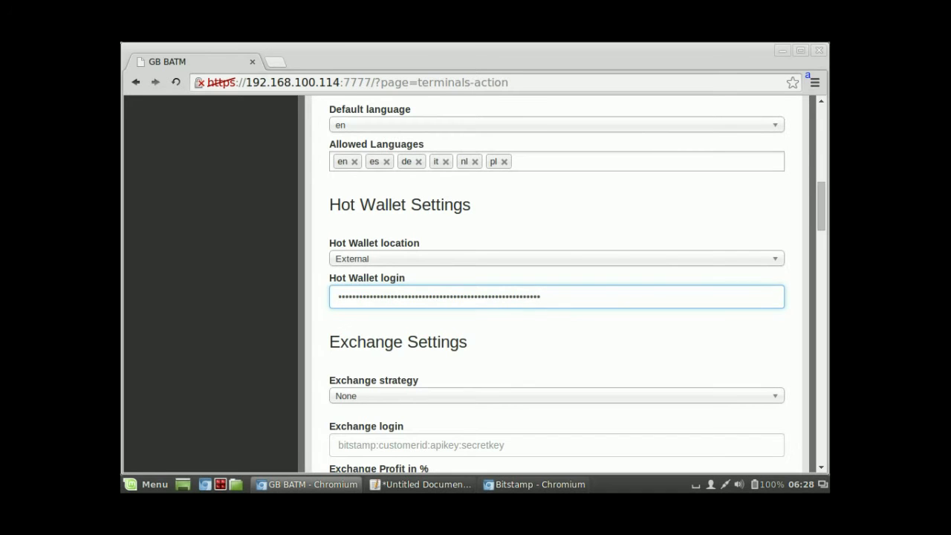
{"action": "scroll", "coordinate": [565, 282], "scroll_direction": "down", "scroll_amount": 3}
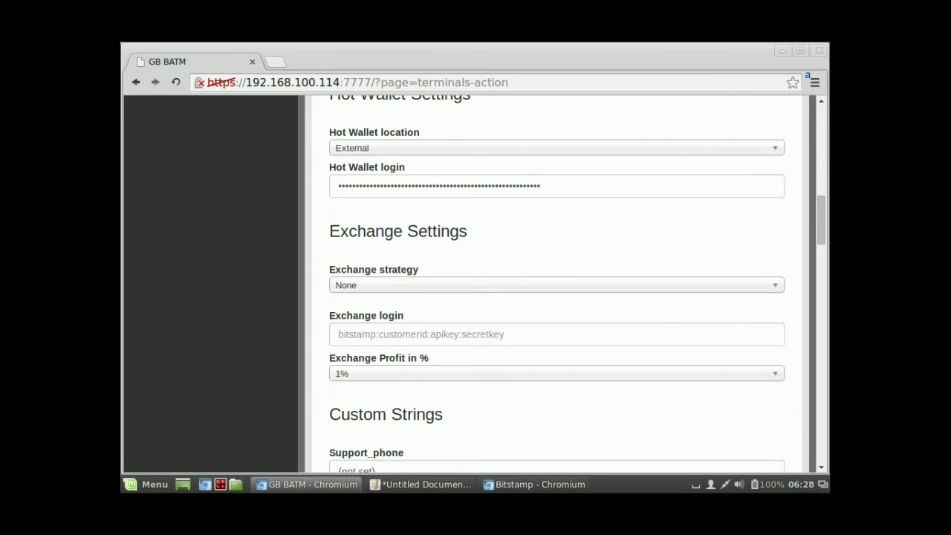
{"action": "left_click", "coordinate": [557, 285]}
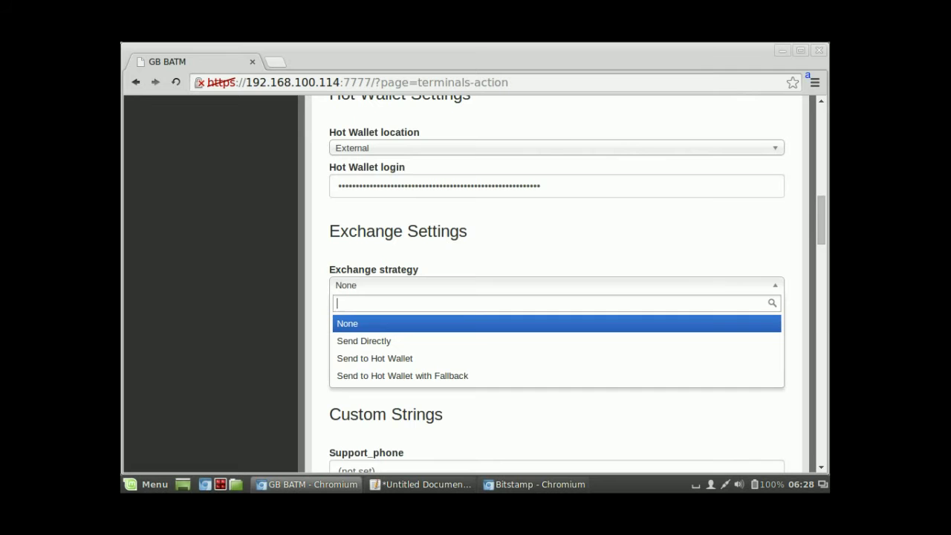
{"action": "left_click", "coordinate": [556, 284]}
Step: Set the Exchange strategy to Send to Hot Wallet with Fallback
{"action": "scroll", "coordinate": [564, 283], "scroll_direction": "down", "scroll_amount": 1}
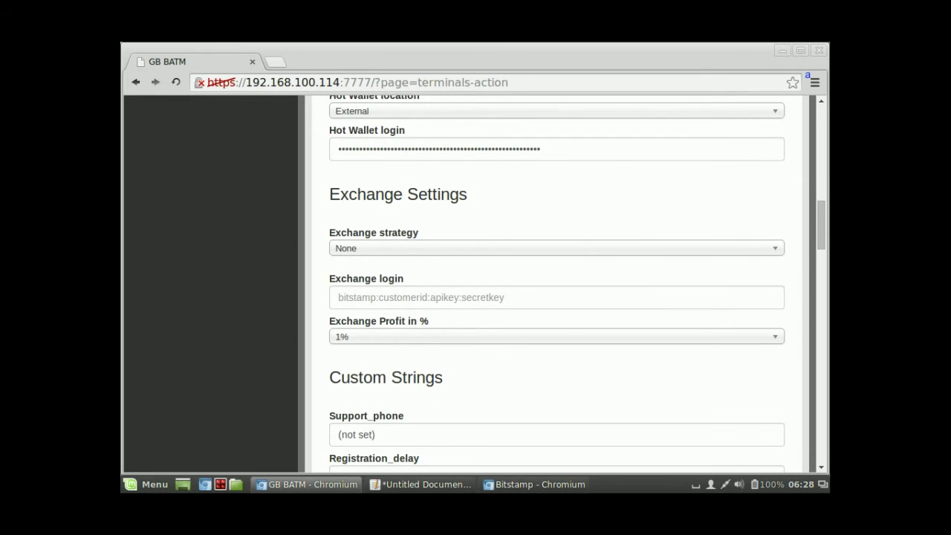
{"action": "left_click", "coordinate": [556, 249]}
{"action": "left_click", "coordinate": [556, 248]}
{"action": "left_click", "coordinate": [557, 248]}
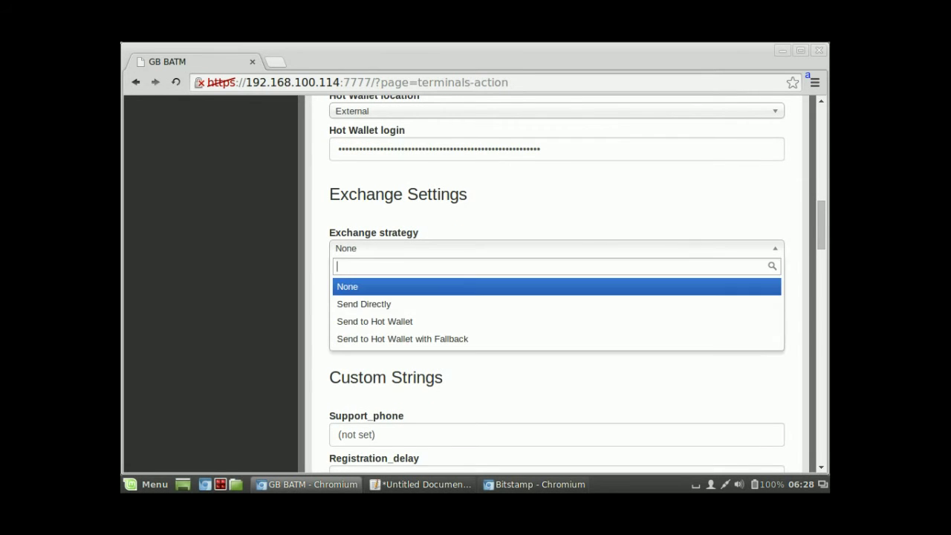
{"action": "key", "text": "Escape"}
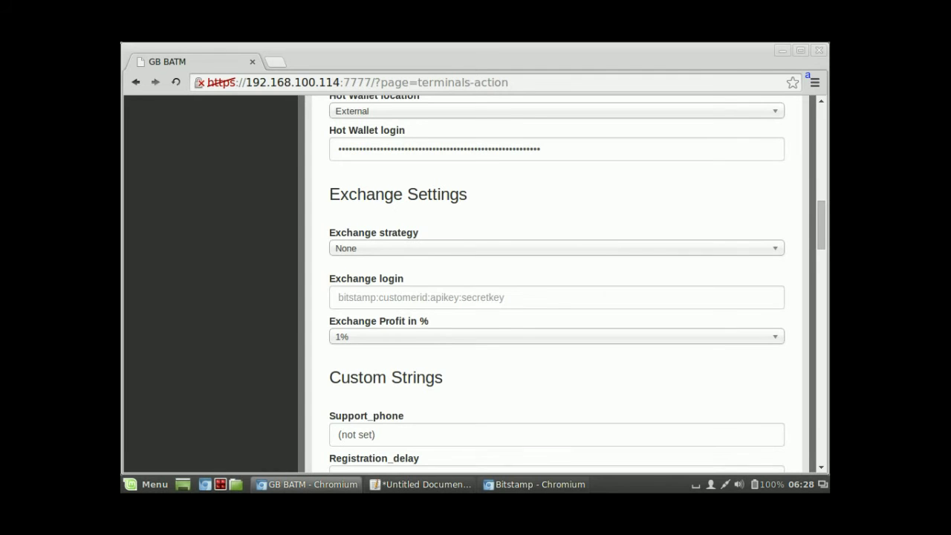
{"action": "key", "text": "Down"}
{"action": "key", "text": "Down"}
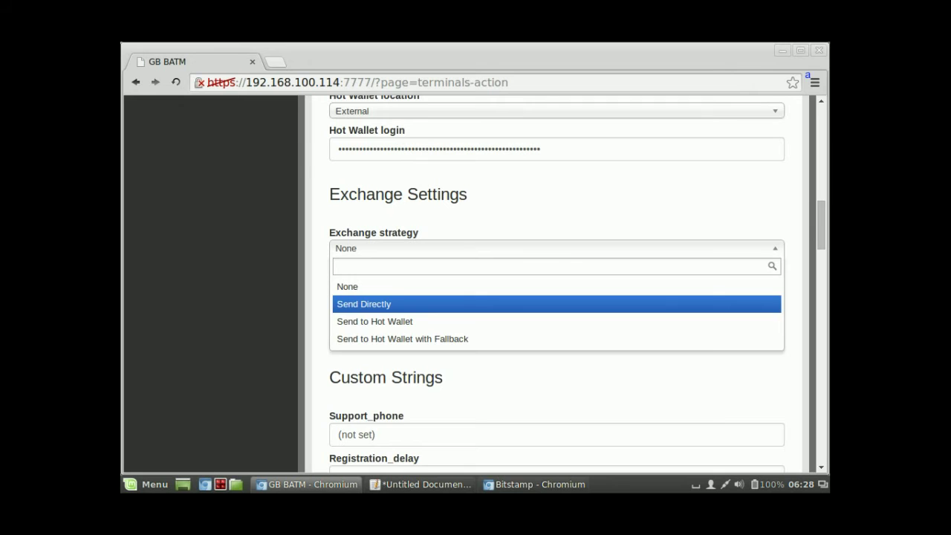
{"action": "key", "text": "Up"}
{"action": "key", "text": "Down"}
{"action": "key", "text": "Down"}
{"action": "key", "text": "Down"}
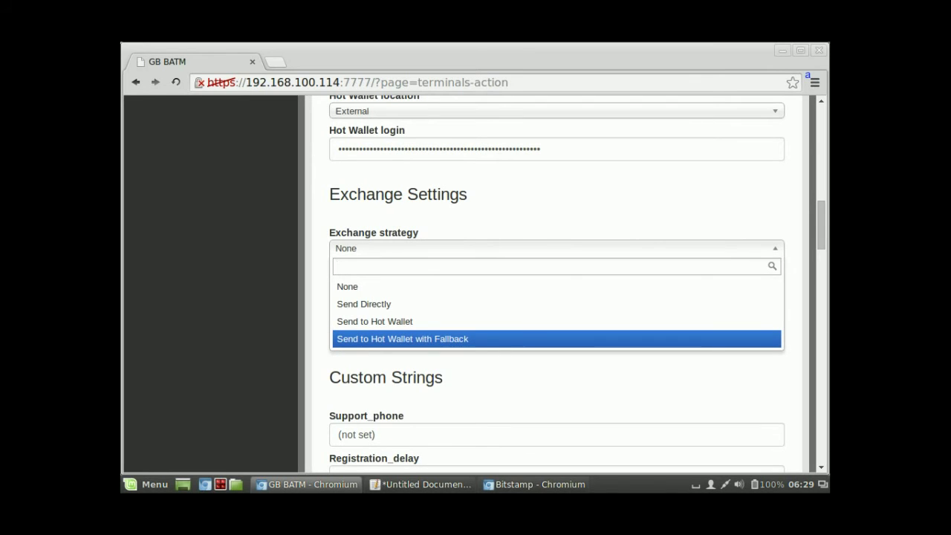
{"action": "key", "text": "Return"}
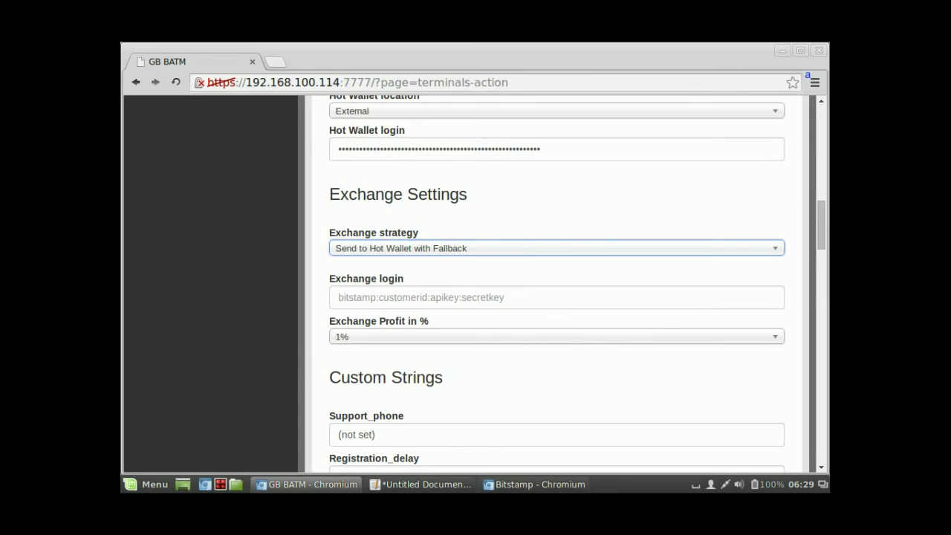
{"action": "scroll", "coordinate": [564, 282], "scroll_direction": "down", "scroll_amount": 1}
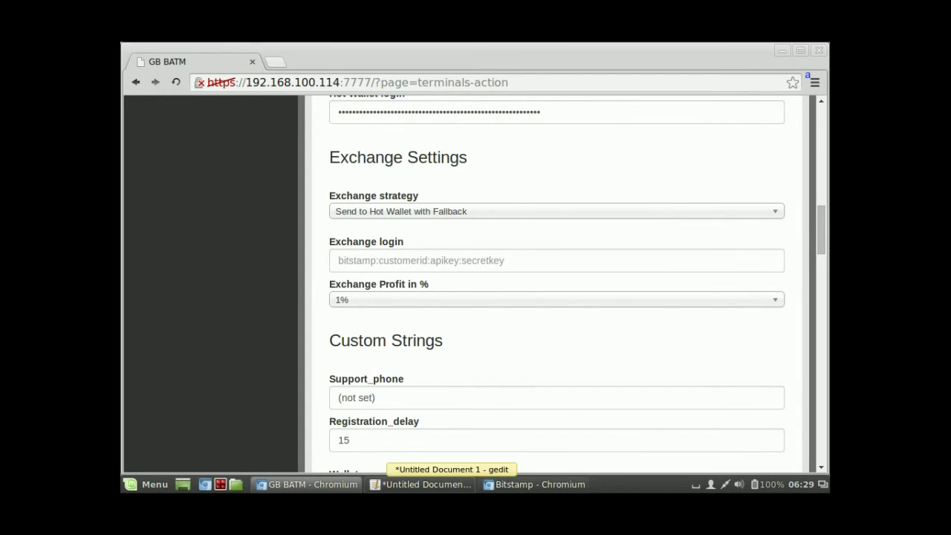
Step: In the gedit notes, start a 'bitstamp:' line followed by the customer ID and a colon
{"action": "left_click", "coordinate": [419, 484]}
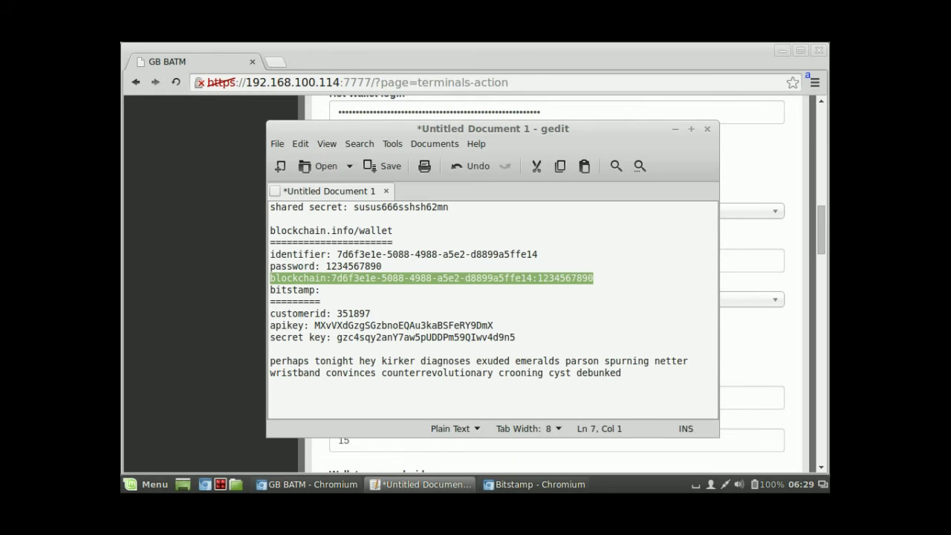
{"action": "left_click", "coordinate": [371, 313]}
{"action": "left_click", "coordinate": [326, 337]}
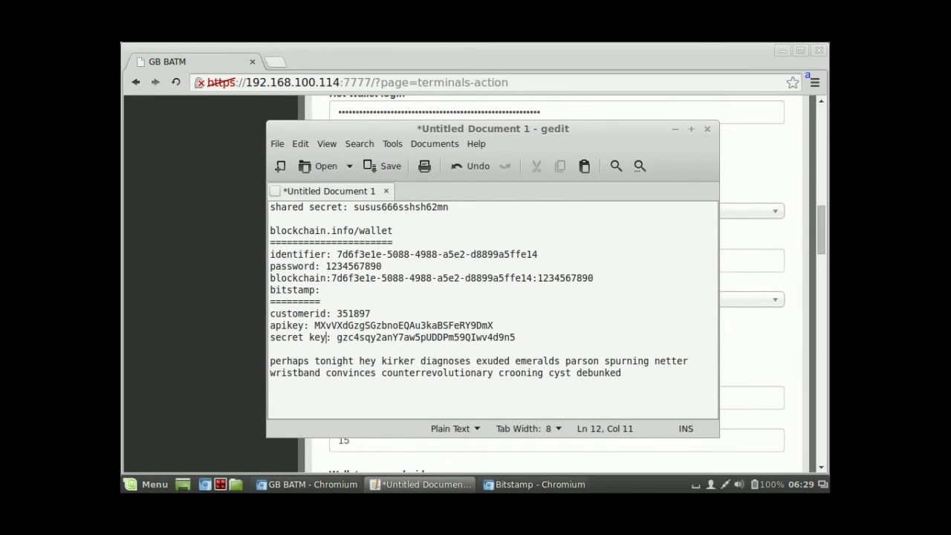
{"action": "key", "text": "Down"}
{"action": "type", "text": "bitstamp:"}
{"action": "key", "text": "Up"}
{"action": "key", "text": "Up"}
{"action": "key", "text": "Up"}
{"action": "key", "text": "End"}
{"action": "key", "text": "ctrl+shift+Left"}
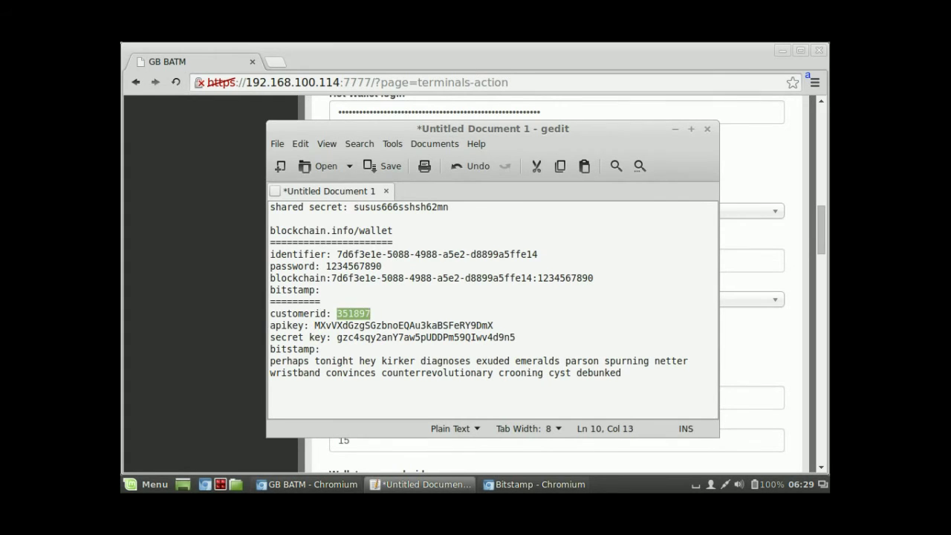
{"action": "key", "text": "ctrl+c"}
{"action": "key", "text": "Down"}
{"action": "key", "text": "Down"}
{"action": "key", "text": "Down"}
{"action": "key", "text": "ctrl+v"}
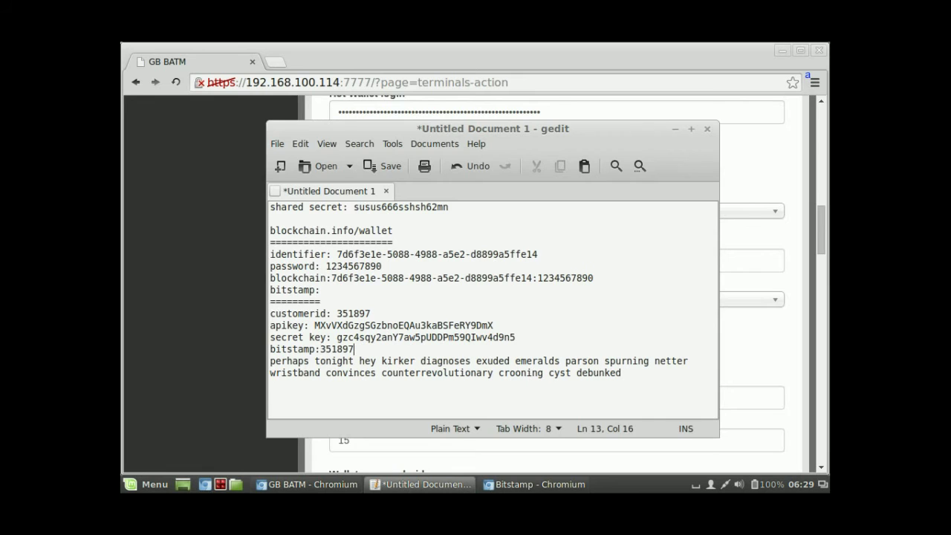
{"action": "type", "text": ":"}
Step: Append the API key and another colon to the bitstamp line
{"action": "key", "text": "Up"}
Step: Append the secret key to complete the bitstamp line
{"action": "key", "text": "Up"}
{"action": "key", "text": "ctrl+Left"}
{"action": "key", "text": "shift+End"}
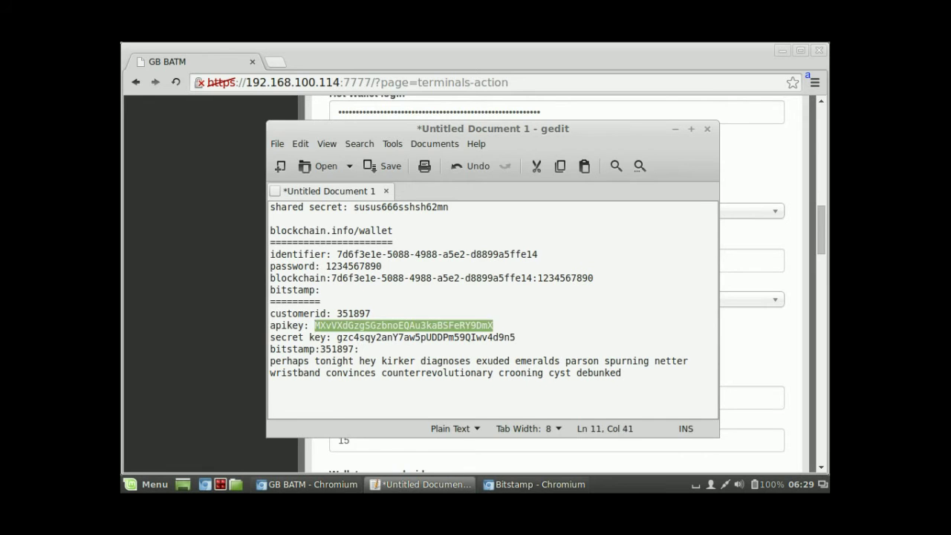
{"action": "key", "text": "shift+Right"}
{"action": "key", "text": "Left"}
{"action": "key", "text": "shift+End"}
{"action": "key", "text": "ctrl+c"}
{"action": "key", "text": "Down"}
{"action": "key", "text": "Down"}
{"action": "key", "text": "ctrl+v"}
{"action": "type", "text": ":"}
{"action": "key", "text": "Up"}
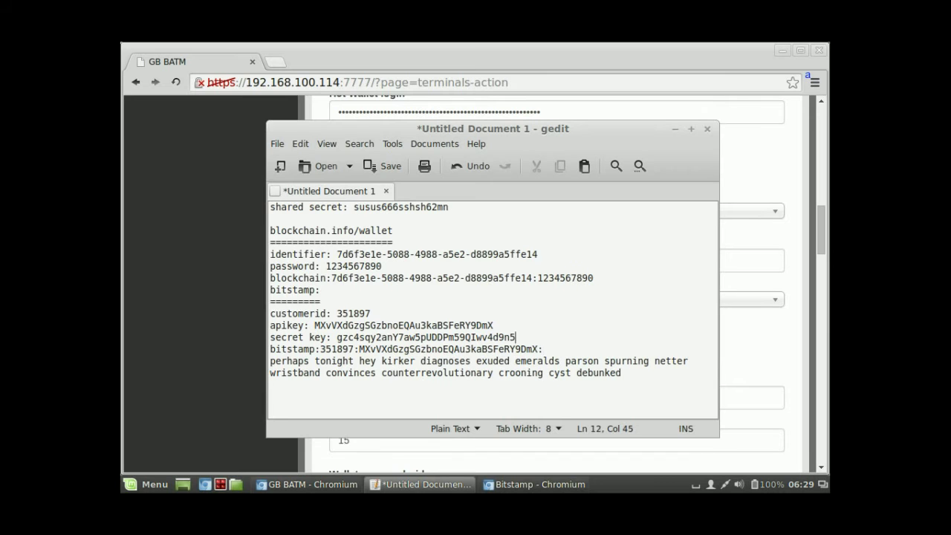
{"action": "key", "text": "ctrl+shift+Left"}
{"action": "key", "text": "ctrl+shift+Left"}
{"action": "key", "text": "shift+Right"}
{"action": "key", "text": "shift+Right"}
{"action": "key", "text": "shift+Right"}
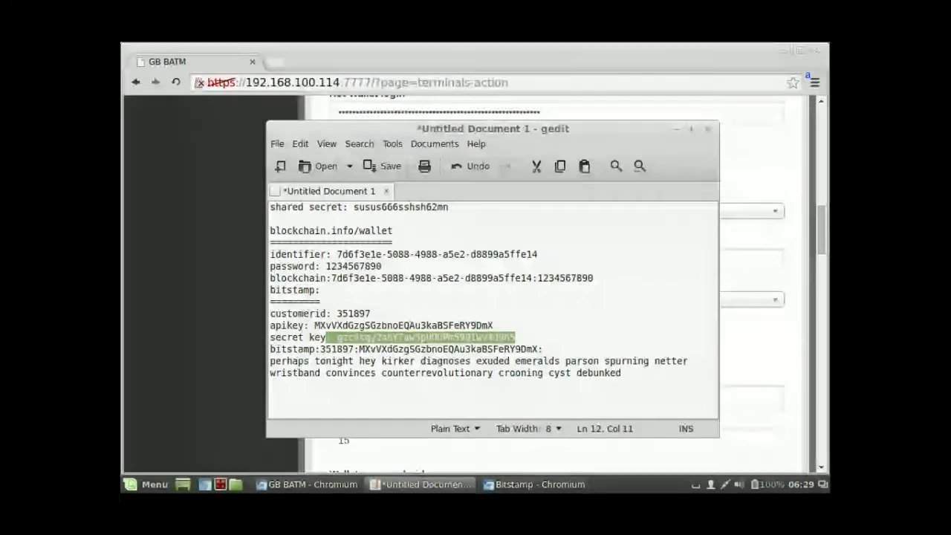
{"action": "key", "text": "shift+Right"}
{"action": "key", "text": "shift+Right"}
{"action": "key", "text": "ctrl+c"}
{"action": "key", "text": "Down"}
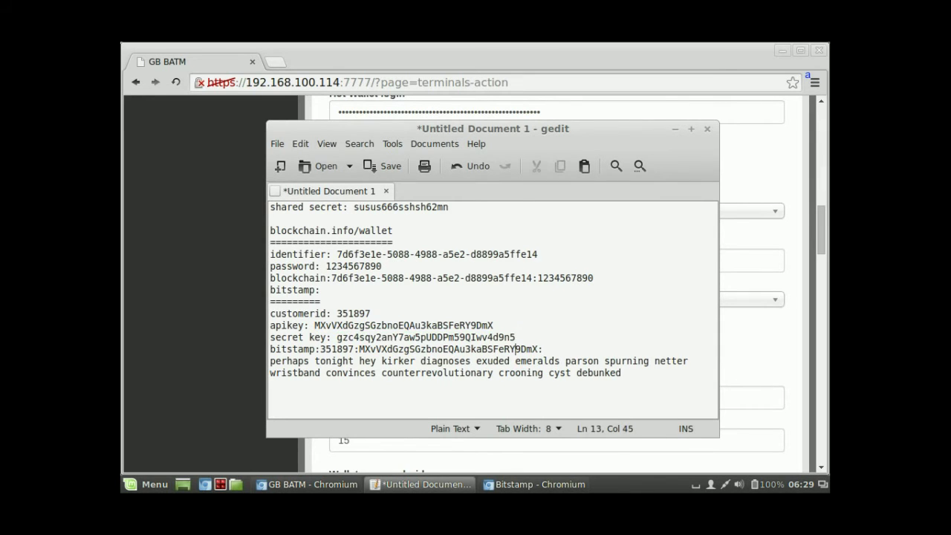
{"action": "key", "text": "End"}
{"action": "key", "text": "ctrl+v"}
Step: Select the assembled bitstamp line and return to the admin page in Chromium
{"action": "key", "text": "Return"}
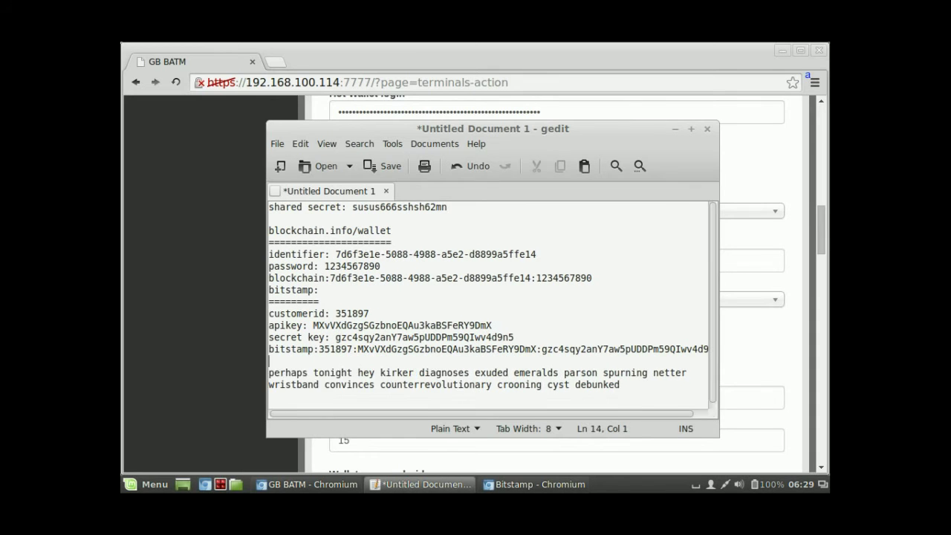
{"action": "key", "text": "Return"}
{"action": "key", "text": "Up"}
{"action": "key", "text": "Up"}
{"action": "key", "text": "shift+End"}
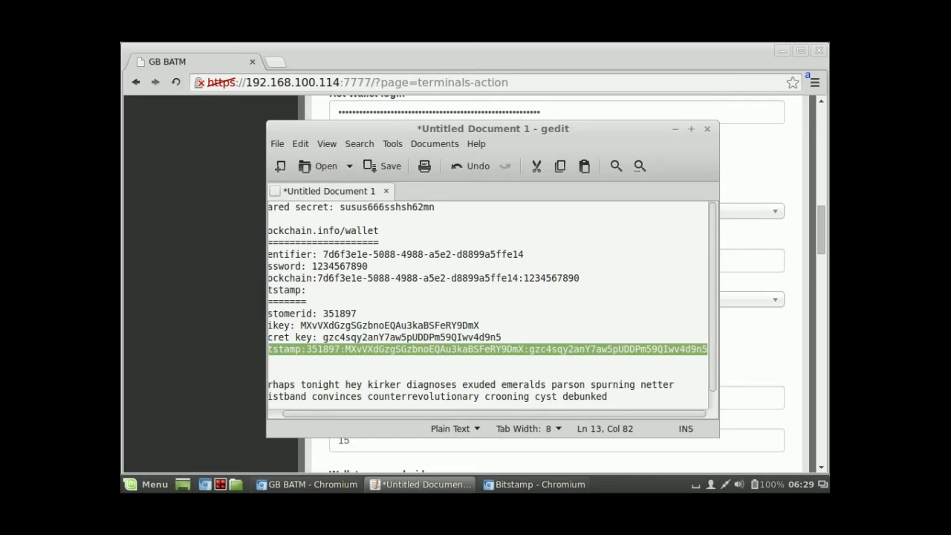
{"action": "key", "text": "alt+Tab"}
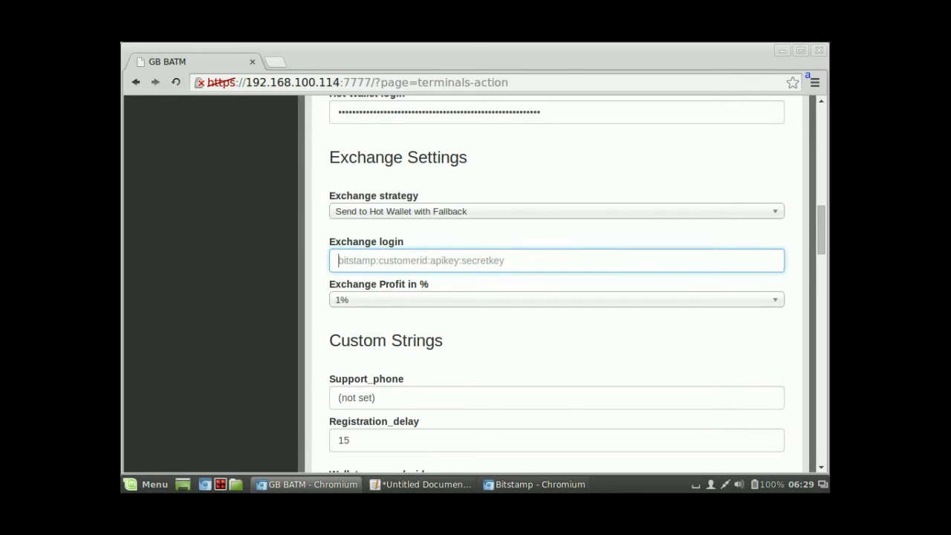
Step: Paste the Bitstamp credentials into Exchange login and set Exchange Profit to 5%
{"action": "key", "text": "ctrl+v"}
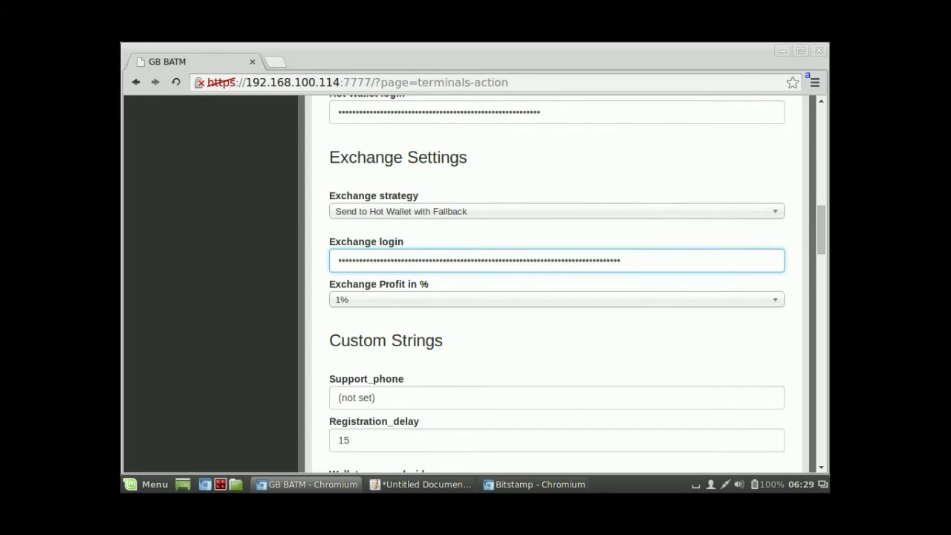
{"action": "key", "text": "Tab"}
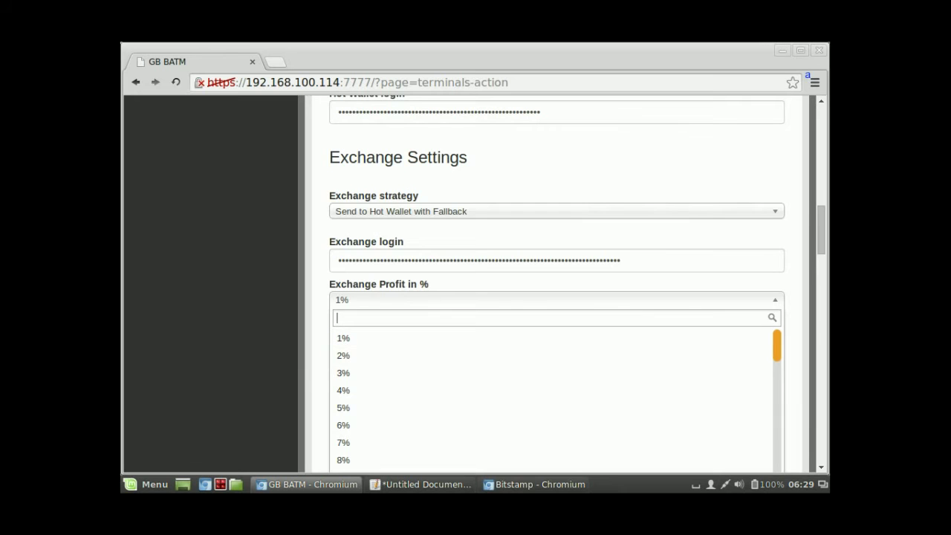
{"action": "key", "text": "Down"}
{"action": "key", "text": "Down"}
{"action": "key", "text": "Down"}
{"action": "key", "text": "Down"}
{"action": "key", "text": "Return"}
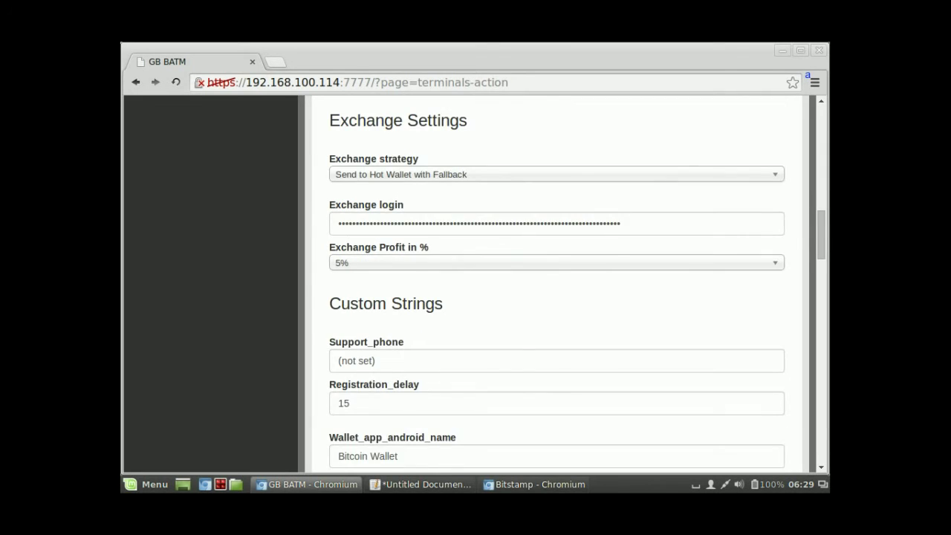
{"action": "scroll", "coordinate": [577, 293], "scroll_direction": "down", "scroll_amount": 1}
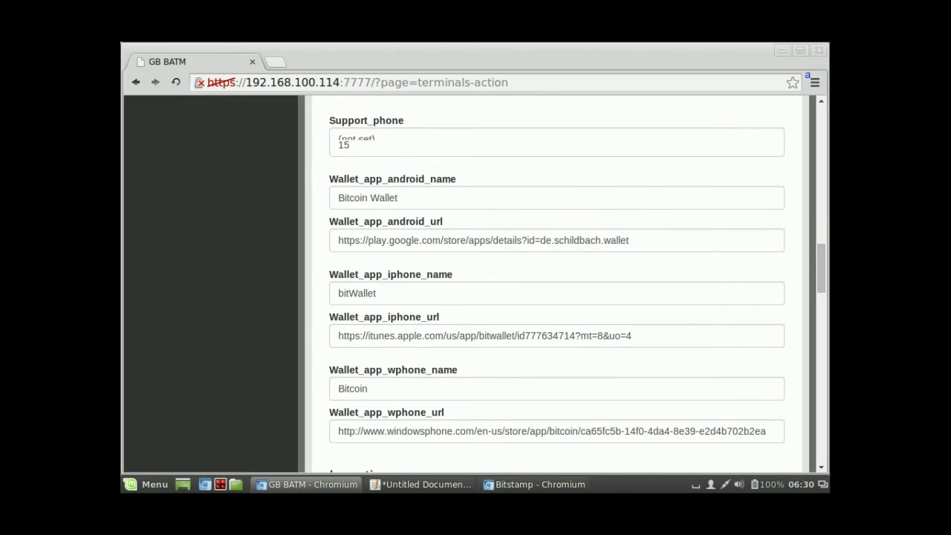
{"action": "left_click", "coordinate": [375, 250]}
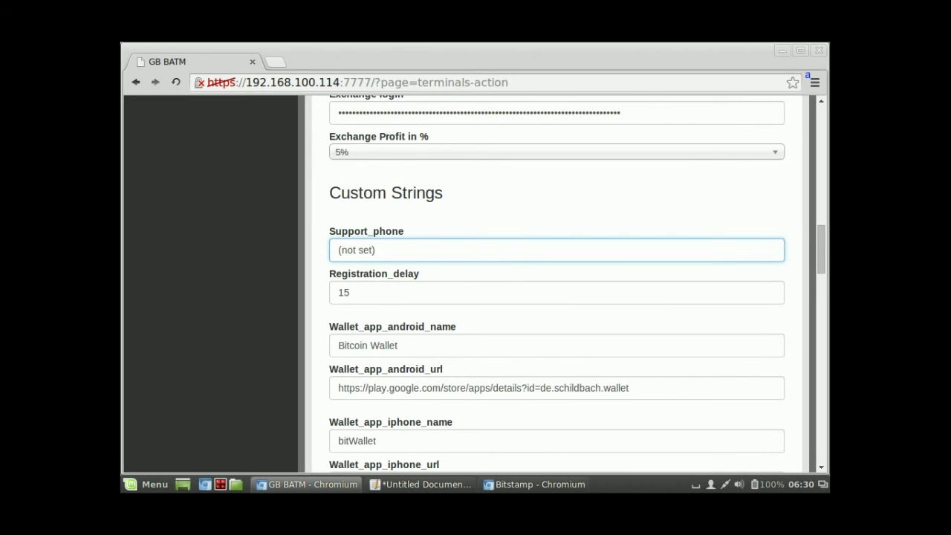
{"action": "key", "text": "shift+Home"}
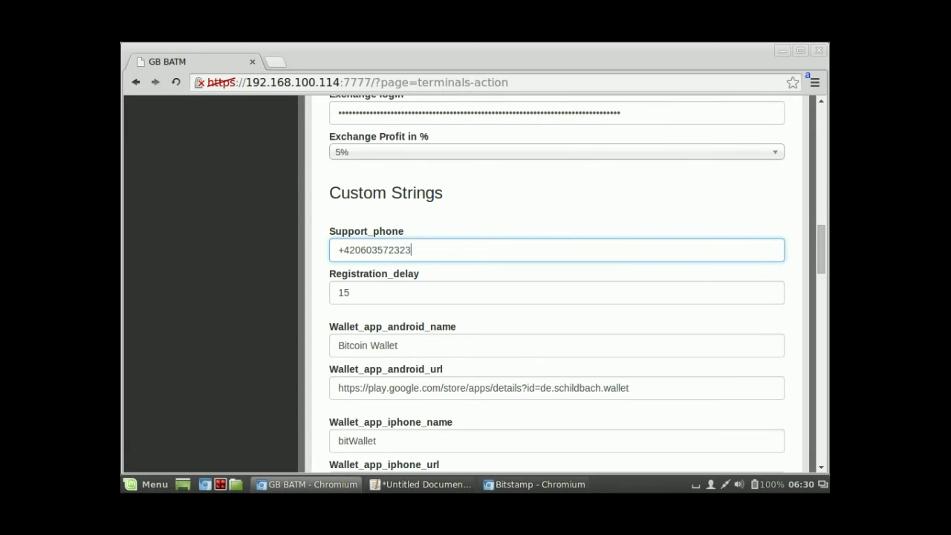
{"action": "key", "text": "Tab"}
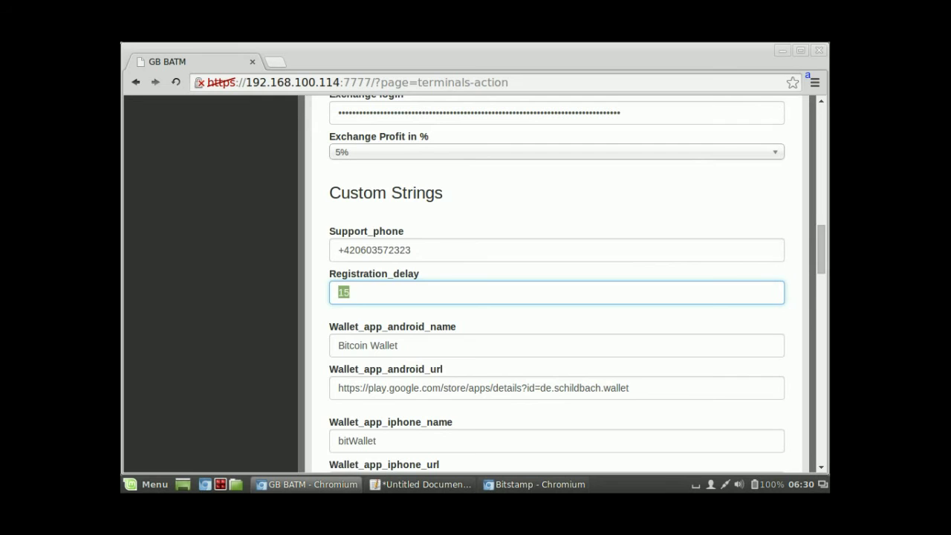
{"action": "scroll", "coordinate": [557, 282], "scroll_direction": "down", "scroll_amount": 1}
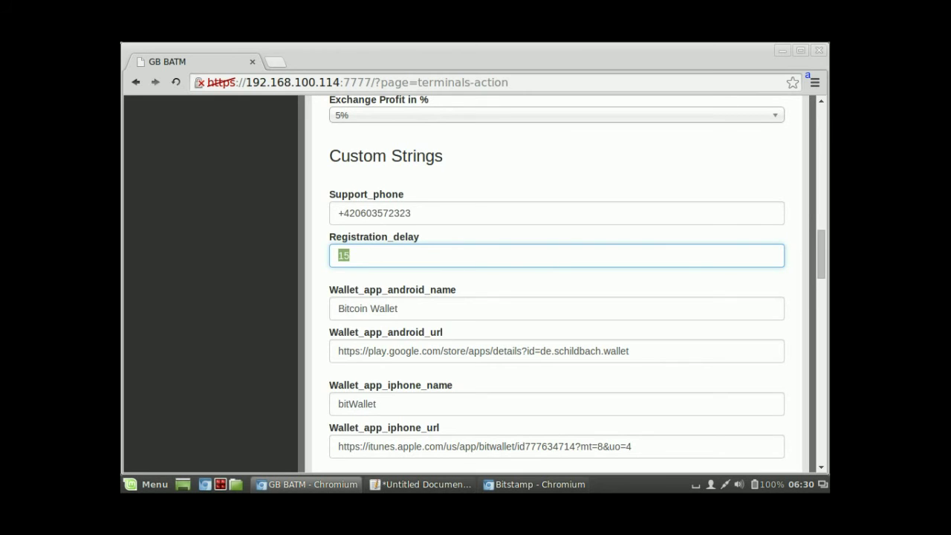
{"action": "left_click", "coordinate": [398, 309]}
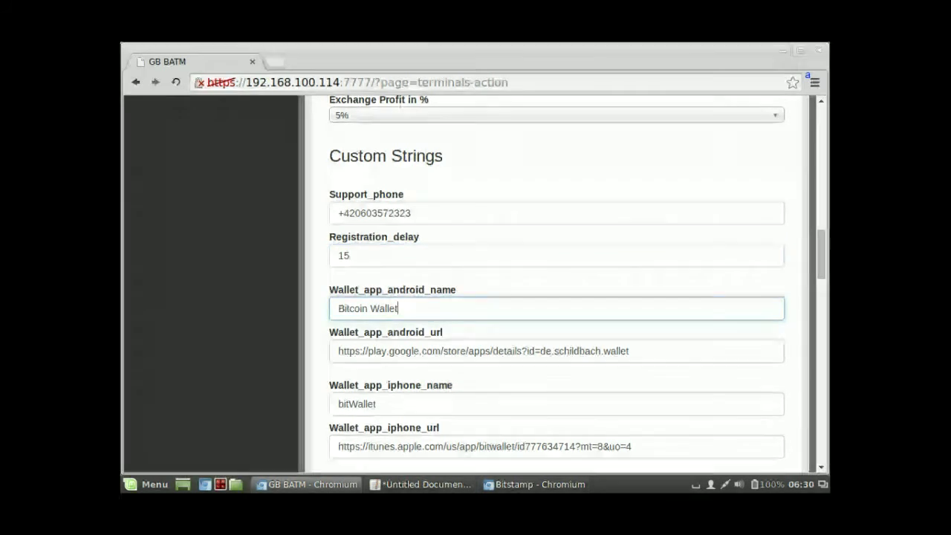
{"action": "scroll", "coordinate": [557, 282], "scroll_direction": "down", "scroll_amount": 3}
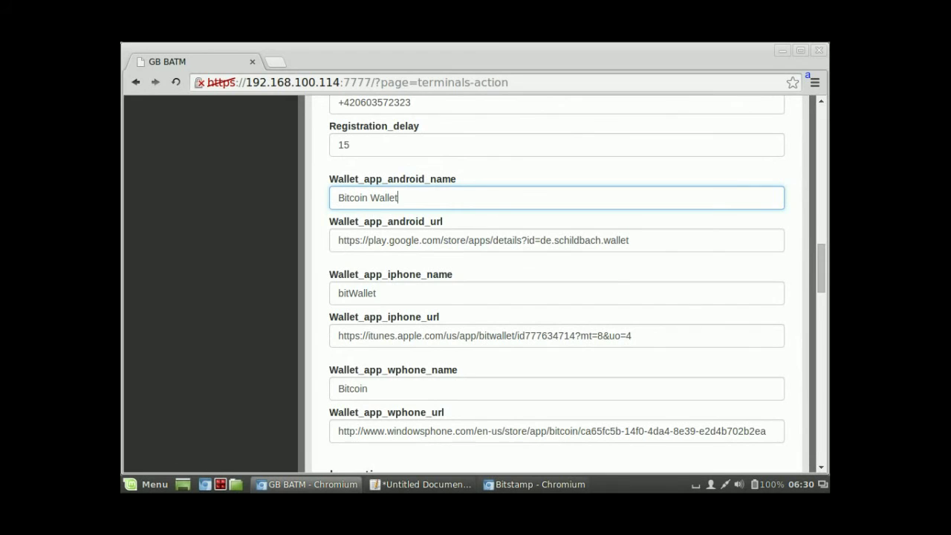
{"action": "key", "text": "Tab"}
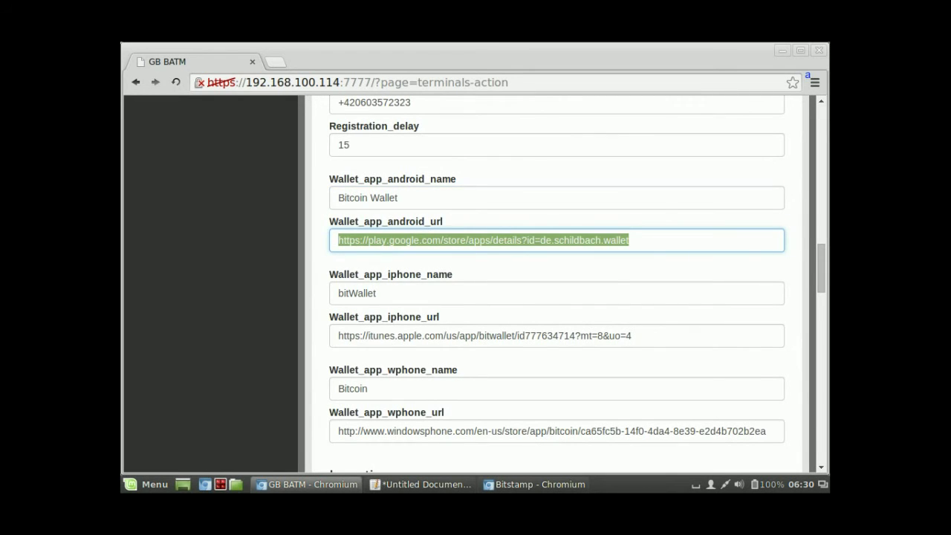
{"action": "left_click", "coordinate": [376, 292]}
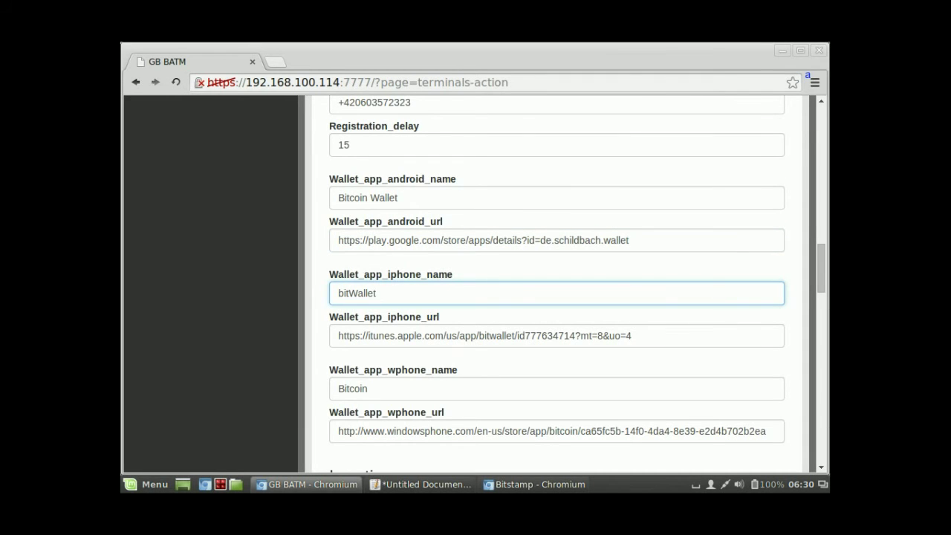
{"action": "scroll", "coordinate": [557, 283], "scroll_direction": "down", "scroll_amount": 2}
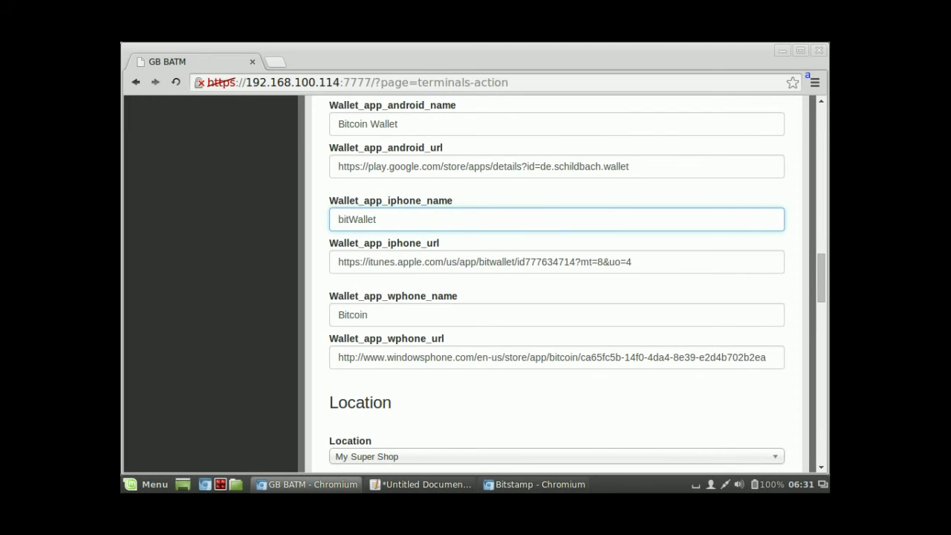
{"action": "left_click", "coordinate": [444, 262]}
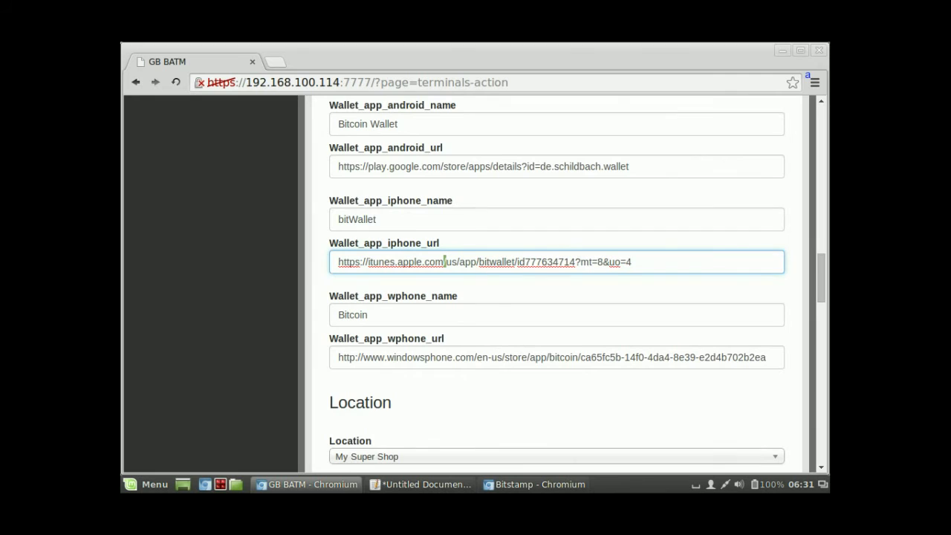
{"action": "double_click", "coordinate": [496, 261]}
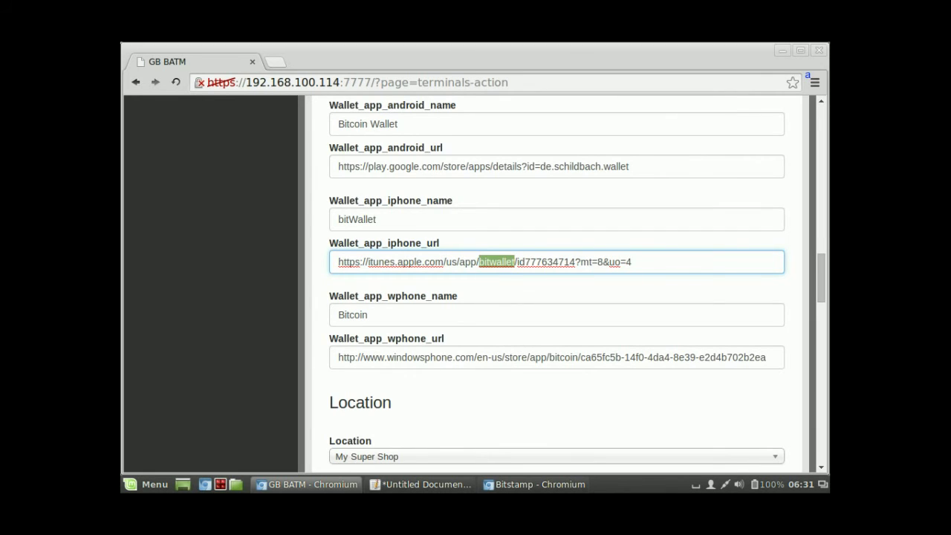
{"action": "triple_click", "coordinate": [465, 262]}
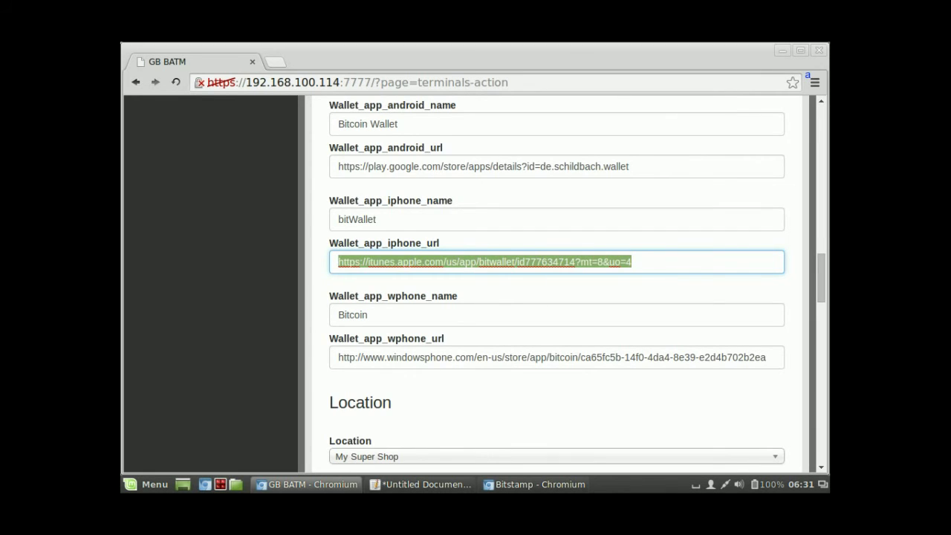
{"action": "triple_click", "coordinate": [494, 261]}
{"action": "double_click", "coordinate": [468, 261]}
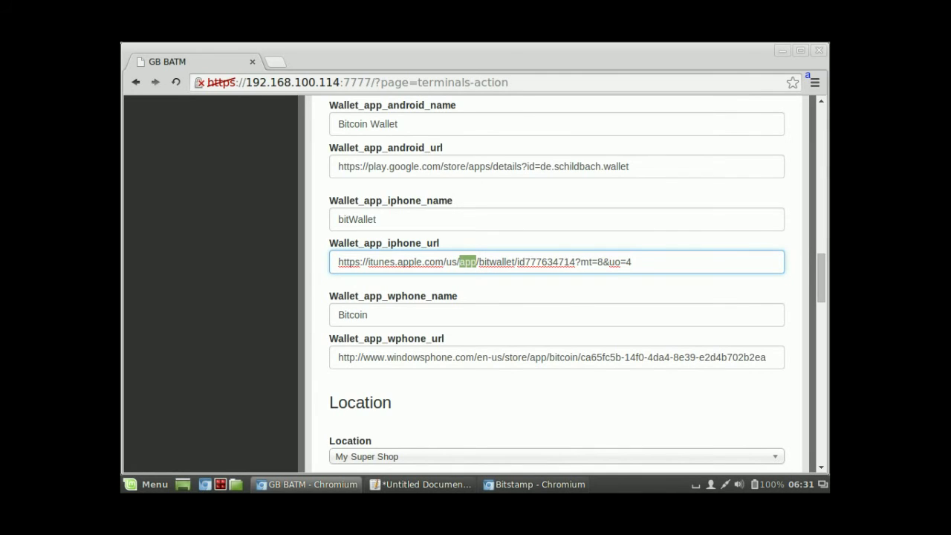
{"action": "double_click", "coordinate": [497, 261]}
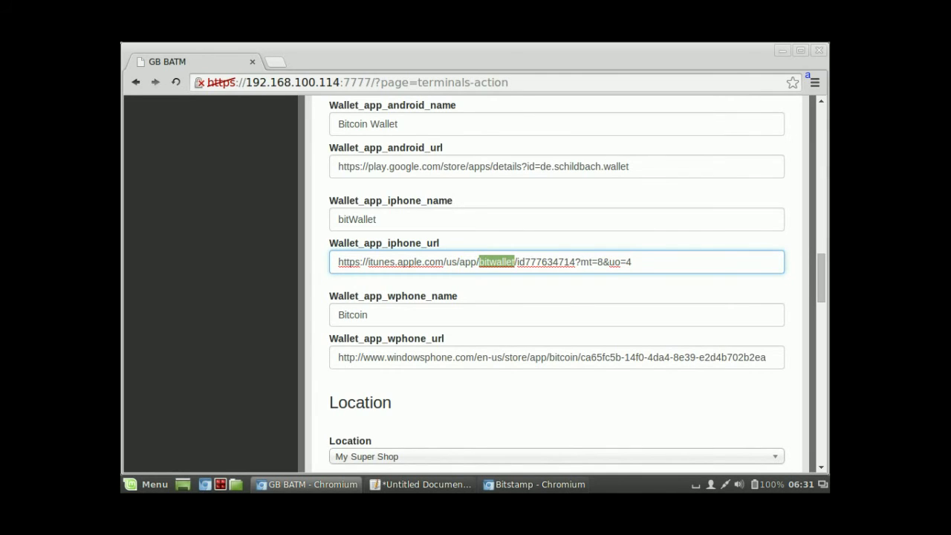
{"action": "double_click", "coordinate": [546, 262]}
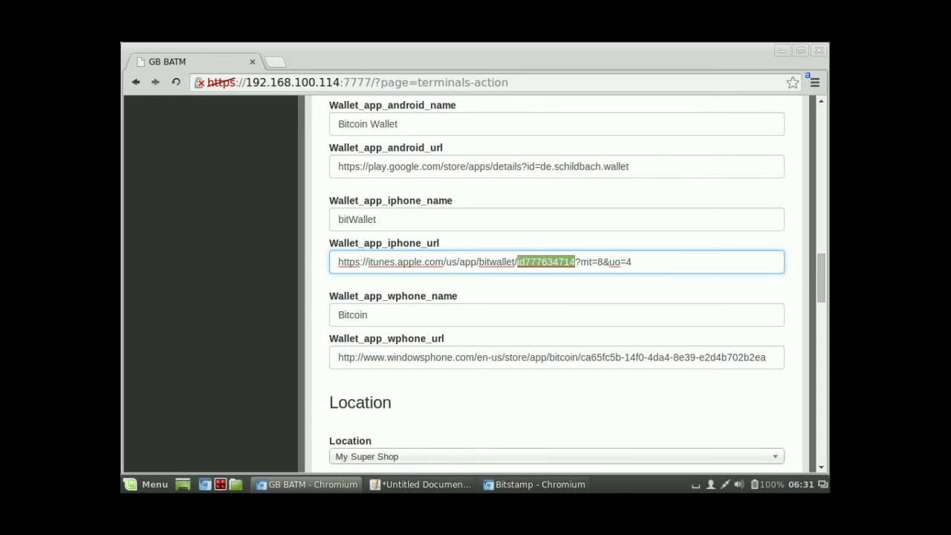
{"action": "scroll", "coordinate": [557, 282], "scroll_direction": "down", "scroll_amount": 4}
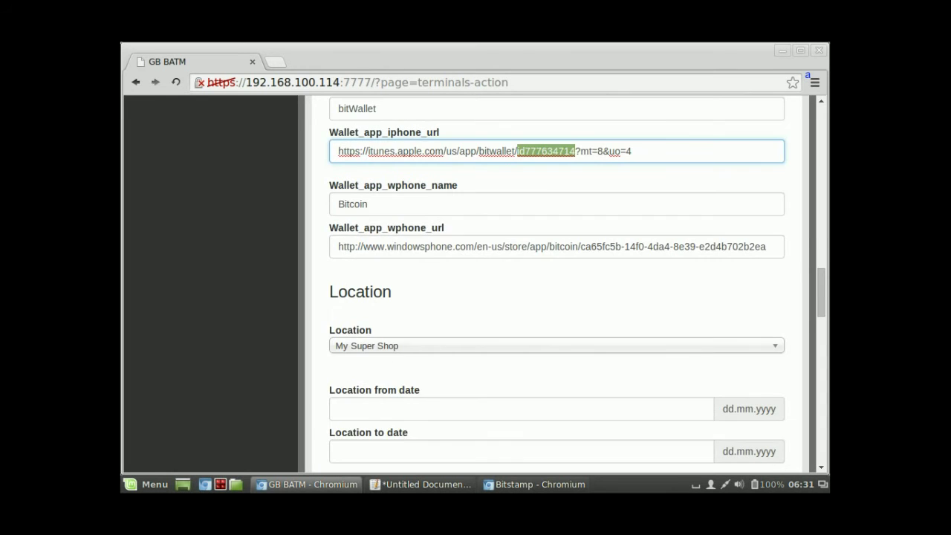
{"action": "scroll", "coordinate": [564, 282], "scroll_direction": "up", "scroll_amount": 3}
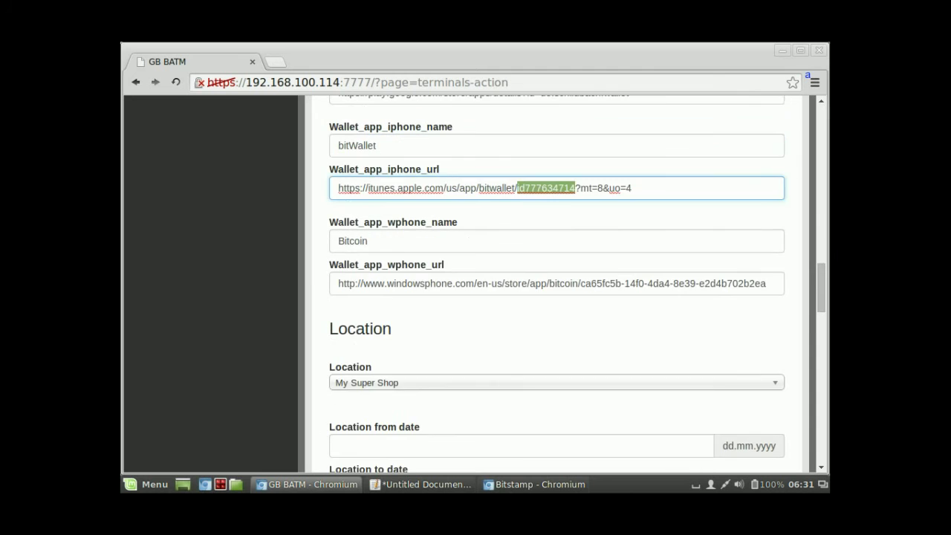
{"action": "scroll", "coordinate": [564, 282], "scroll_direction": "down", "scroll_amount": 4}
{"action": "scroll", "coordinate": [564, 282], "scroll_direction": "down", "scroll_amount": 2}
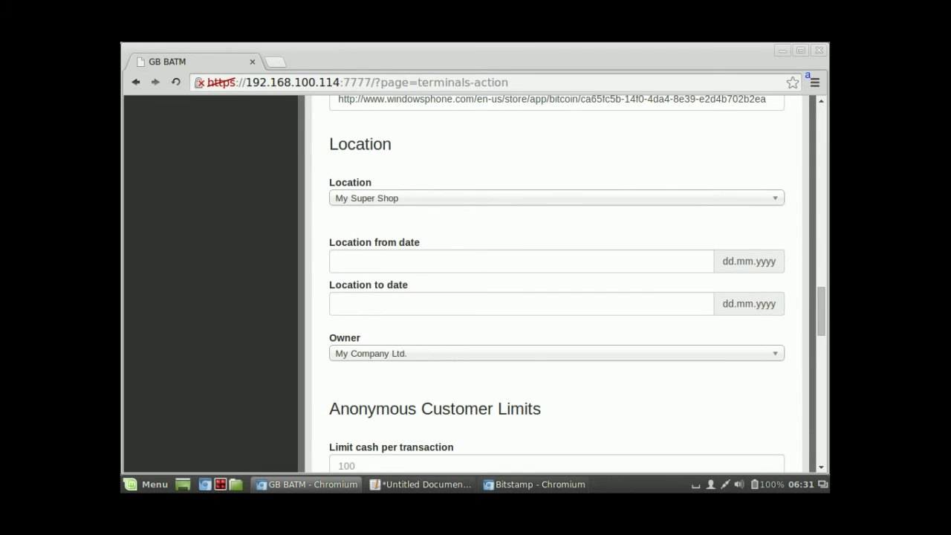
Step: Keep location My Super Shop and set Location from date to 05.06.2014, leaving Location to date blank
{"action": "left_click", "coordinate": [556, 198]}
{"action": "left_click", "coordinate": [556, 236]}
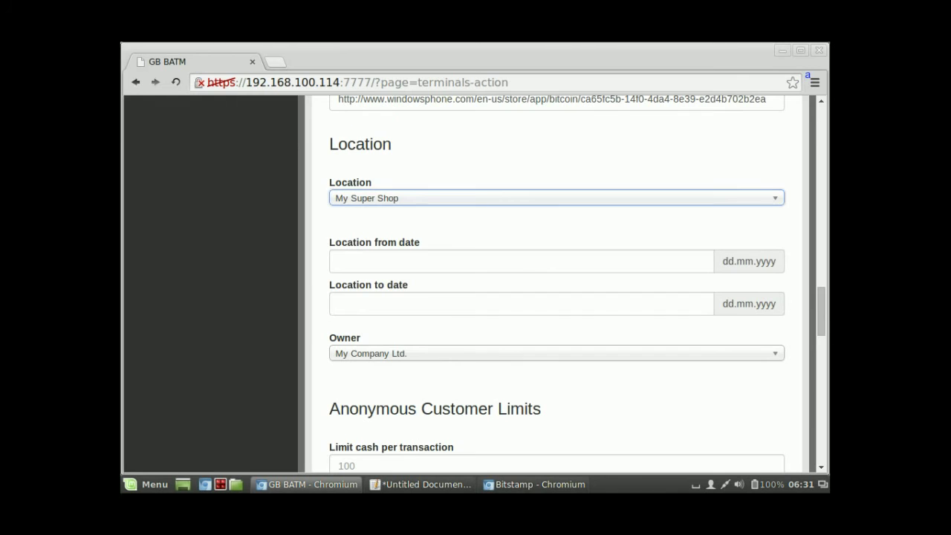
{"action": "key", "text": "Tab"}
{"action": "left_click", "coordinate": [424, 357]}
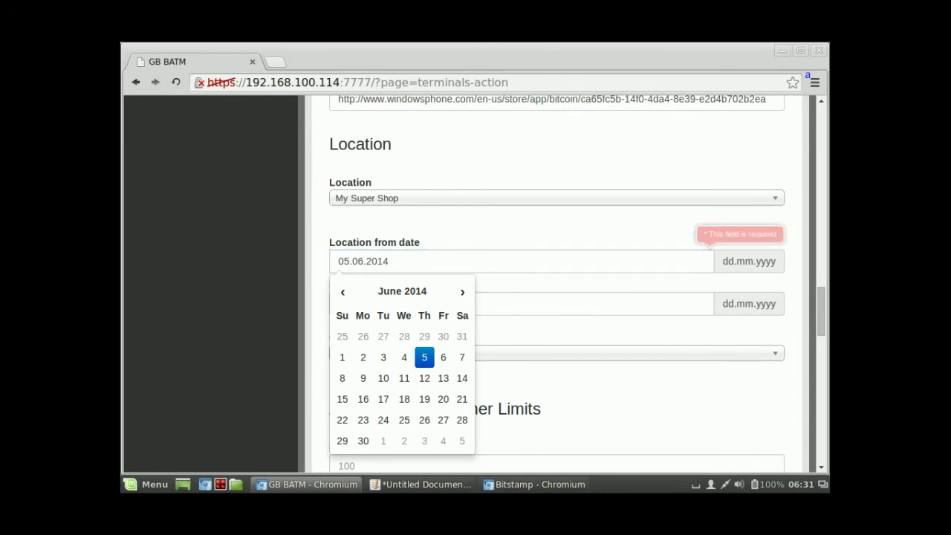
{"action": "left_click", "coordinate": [341, 303]}
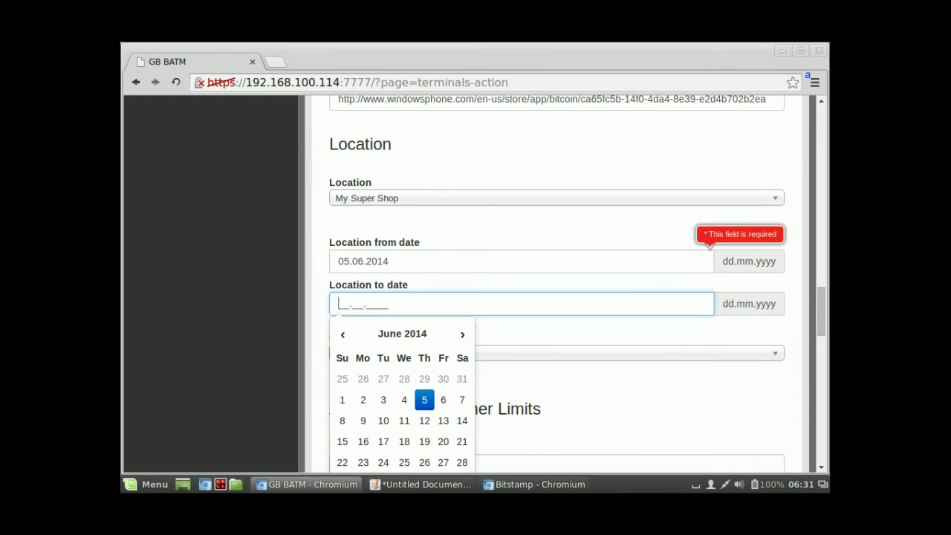
{"action": "key", "text": "Tab"}
{"action": "scroll", "coordinate": [558, 283], "scroll_direction": "down", "scroll_amount": 2}
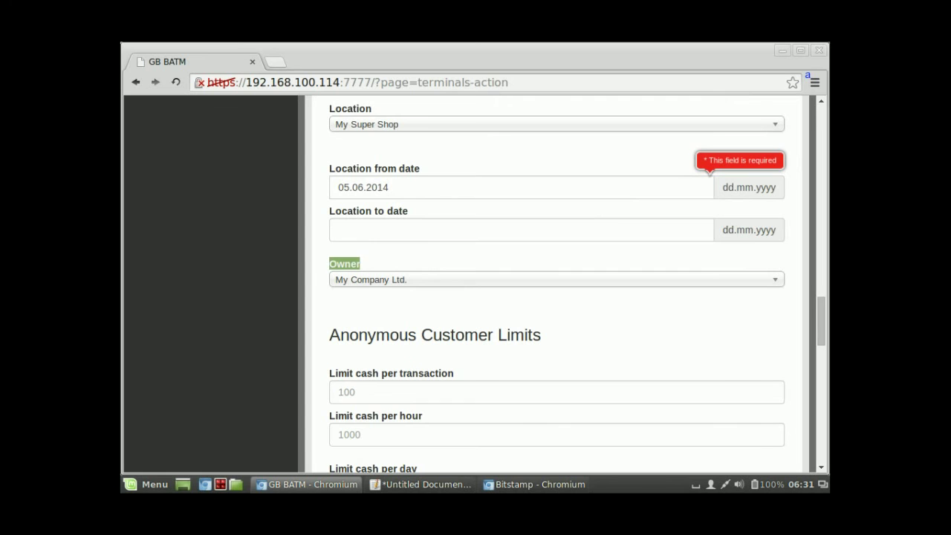
{"action": "scroll", "coordinate": [558, 282], "scroll_direction": "down", "scroll_amount": 2}
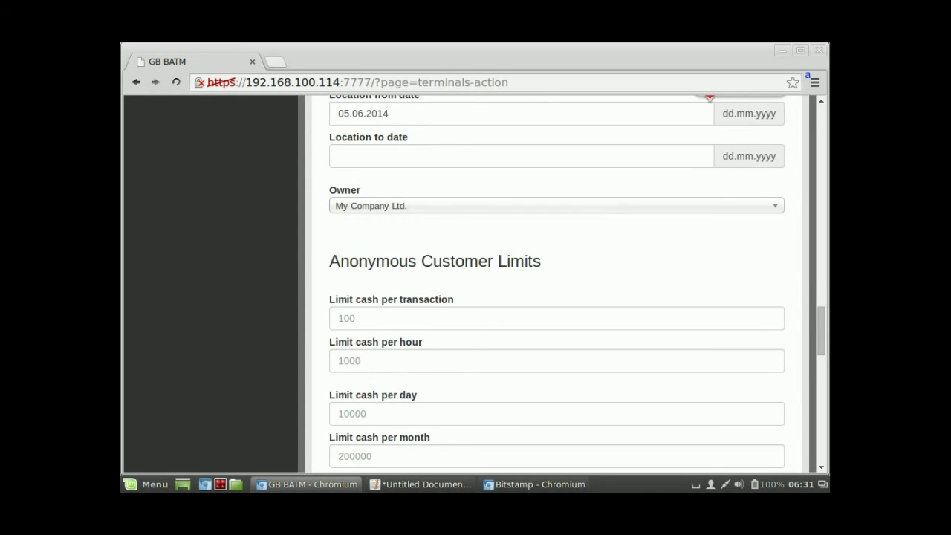
{"action": "scroll", "coordinate": [557, 282], "scroll_direction": "down", "scroll_amount": 2}
{"action": "scroll", "coordinate": [557, 283], "scroll_direction": "down", "scroll_amount": 2}
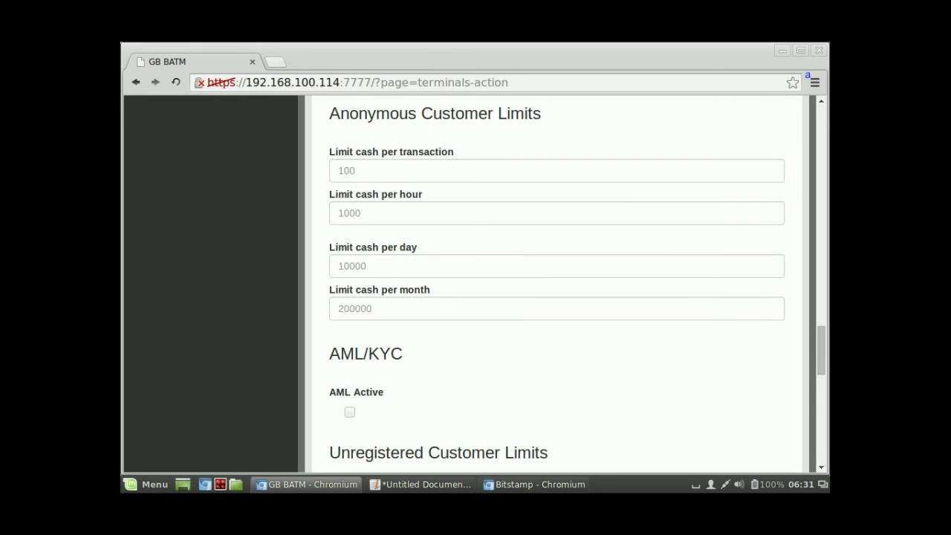
{"action": "scroll", "coordinate": [557, 282], "scroll_direction": "down", "scroll_amount": 4}
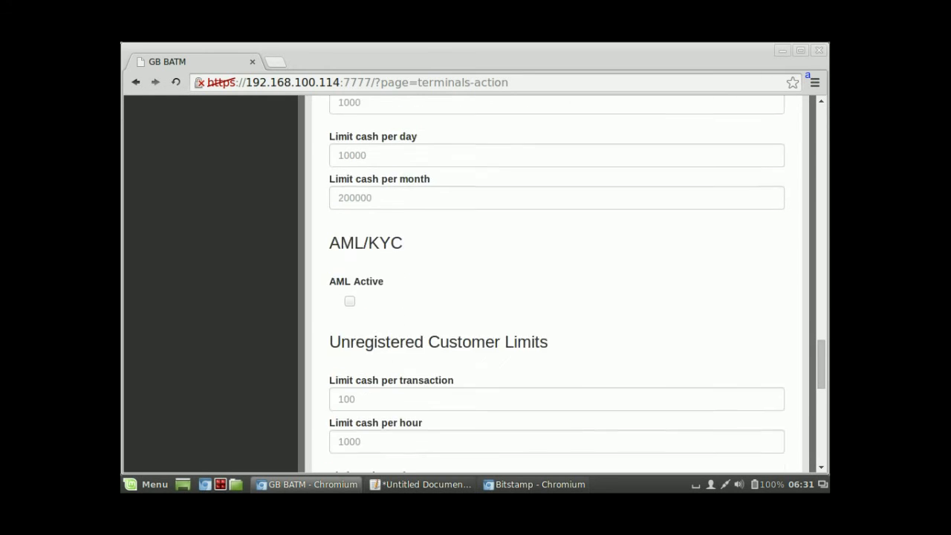
{"action": "scroll", "coordinate": [557, 282], "scroll_direction": "down", "scroll_amount": 2}
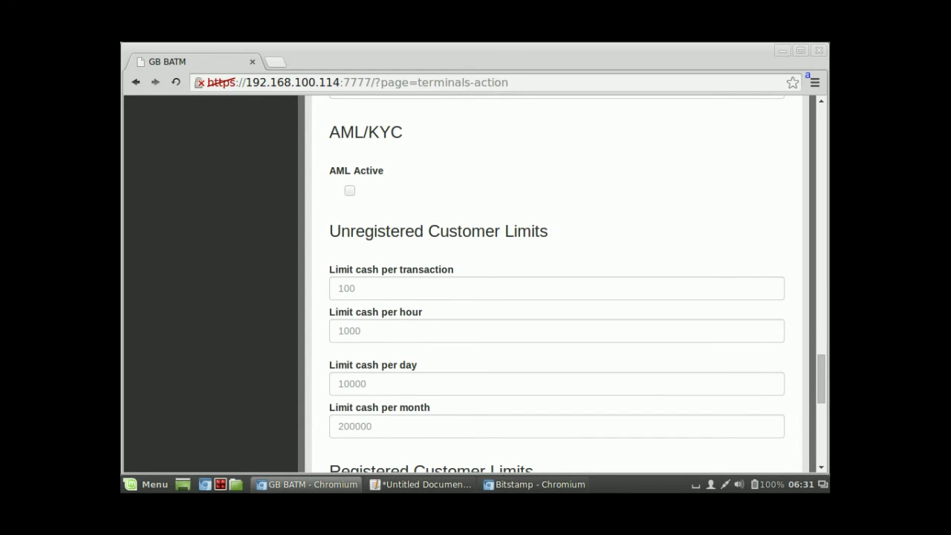
{"action": "scroll", "coordinate": [557, 282], "scroll_direction": "down", "scroll_amount": 6}
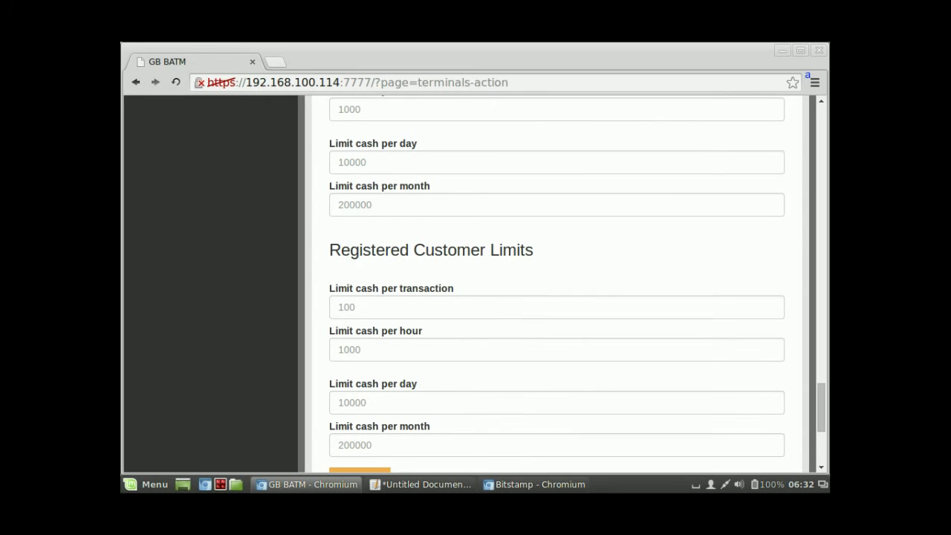
{"action": "scroll", "coordinate": [557, 282], "scroll_direction": "up", "scroll_amount": 8}
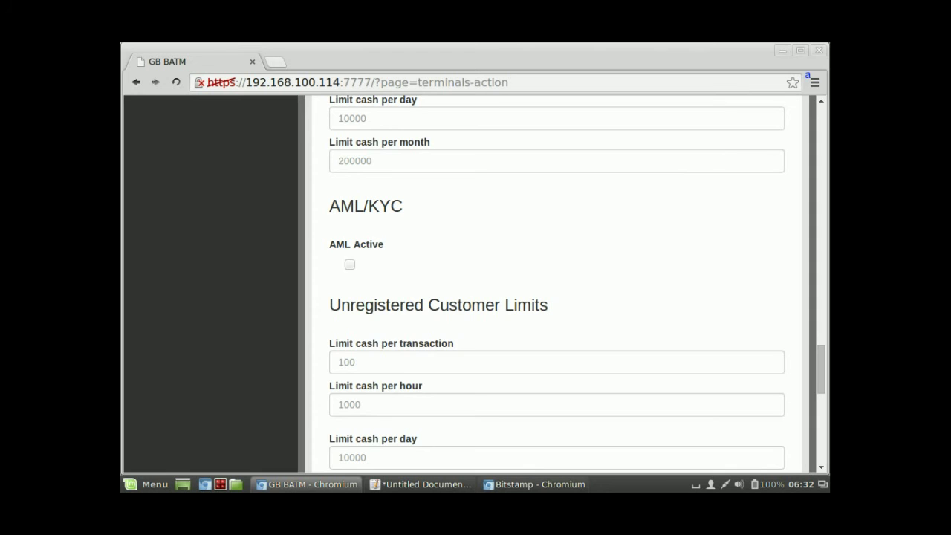
{"action": "scroll", "coordinate": [557, 282], "scroll_direction": "up", "scroll_amount": 3}
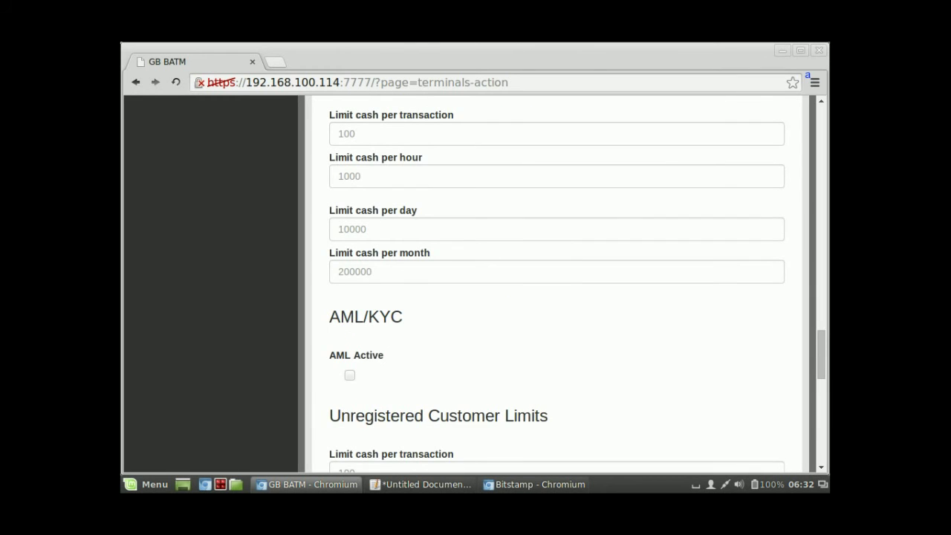
{"action": "scroll", "coordinate": [557, 282], "scroll_direction": "up", "scroll_amount": 6}
{"action": "scroll", "coordinate": [557, 282], "scroll_direction": "down", "scroll_amount": 2}
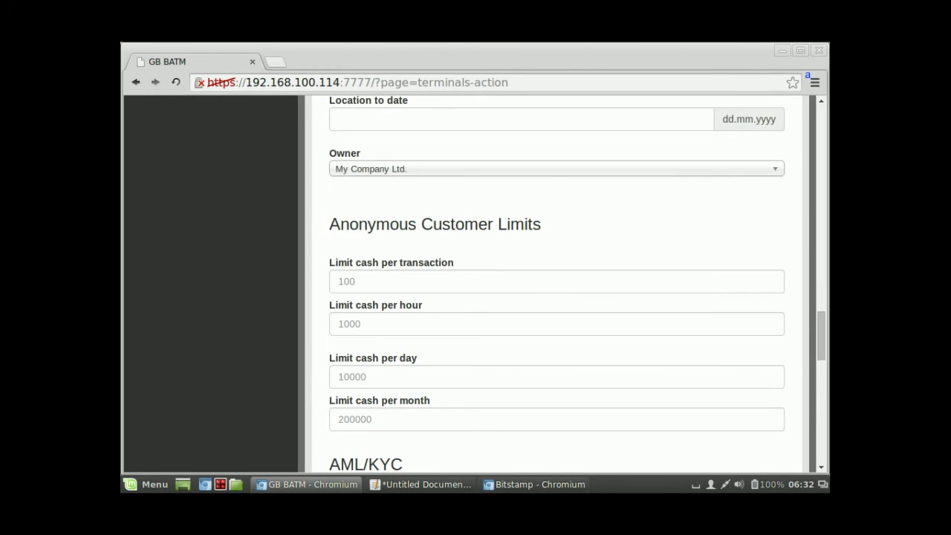
{"action": "left_click", "coordinate": [338, 280]}
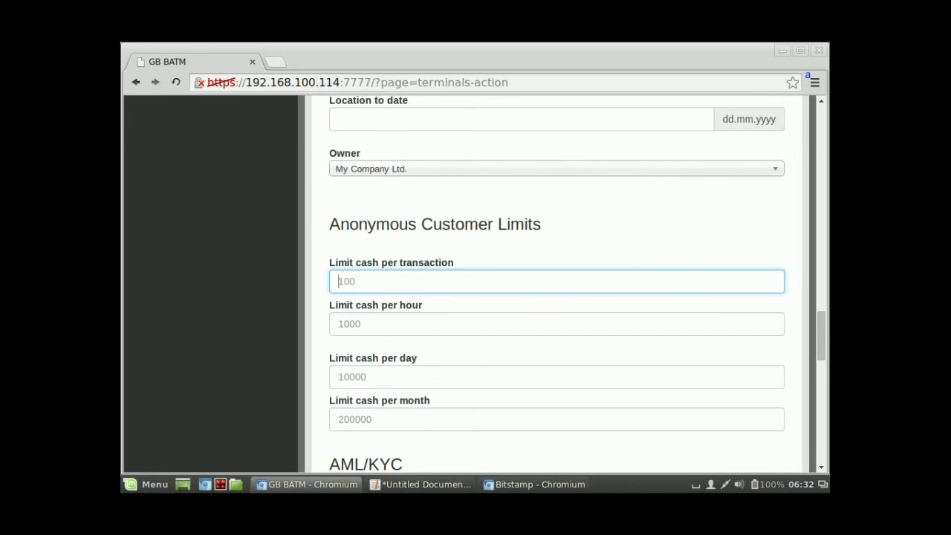
Step: Enter 100 per transaction and 1000 per hour in the Anonymous Customer Limits
{"action": "left_click", "coordinate": [339, 324]}
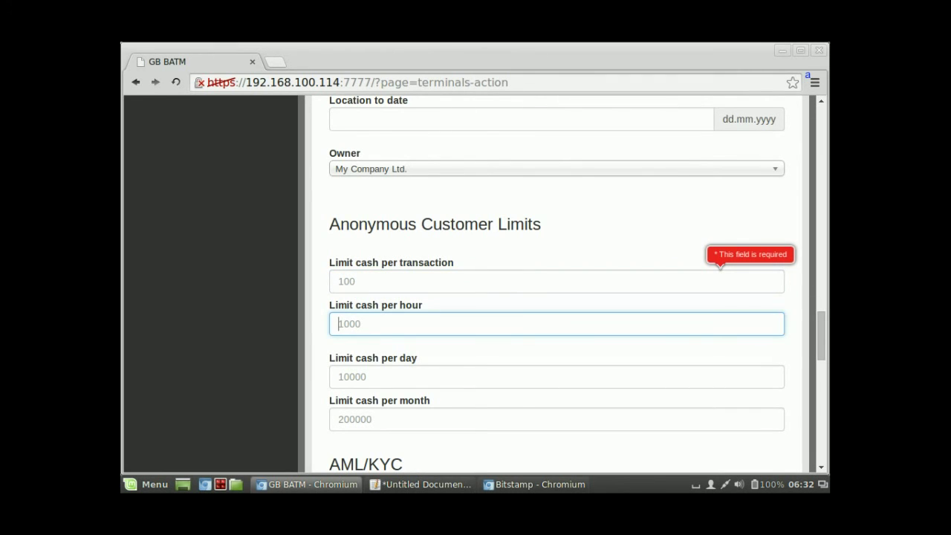
{"action": "scroll", "coordinate": [558, 283], "scroll_direction": "down", "scroll_amount": 2}
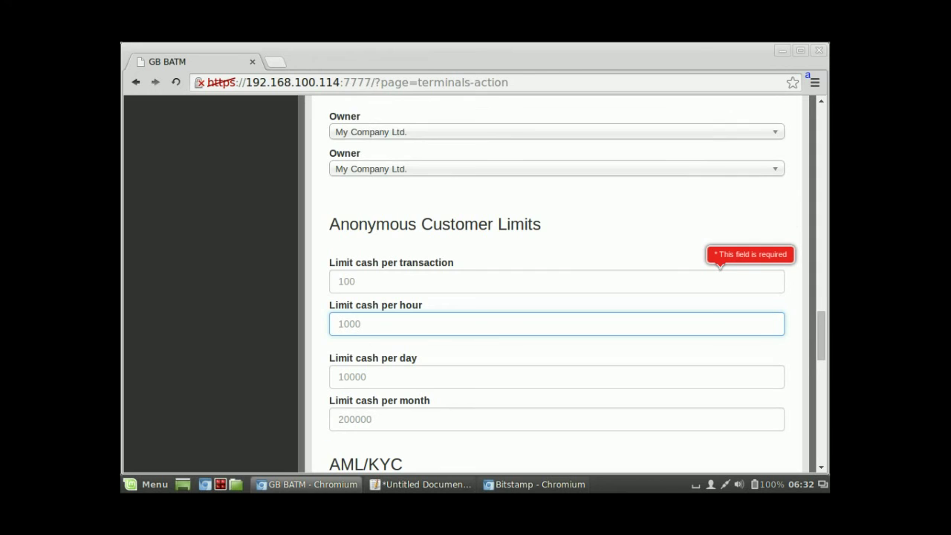
{"action": "left_click", "coordinate": [350, 303]}
{"action": "left_click", "coordinate": [349, 345]}
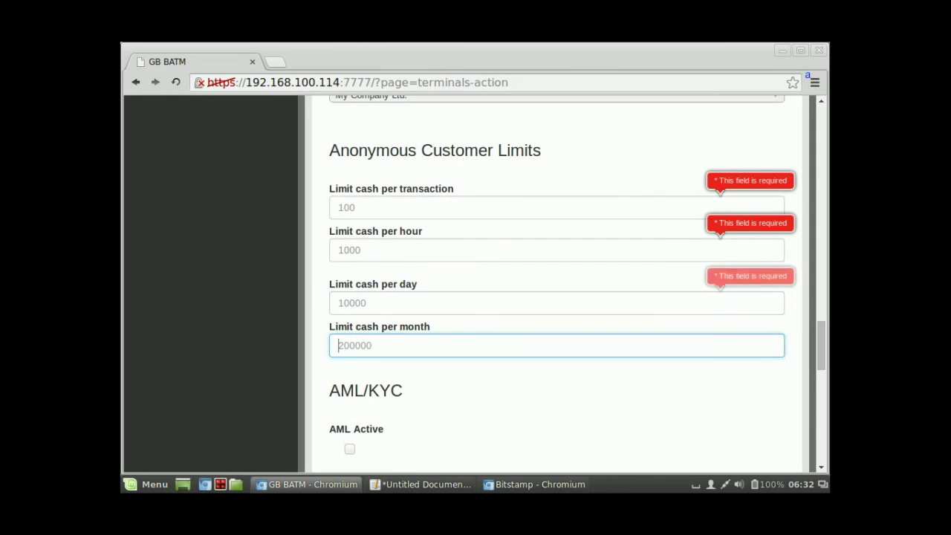
{"action": "left_click", "coordinate": [349, 207]}
{"action": "type", "text": "100"}
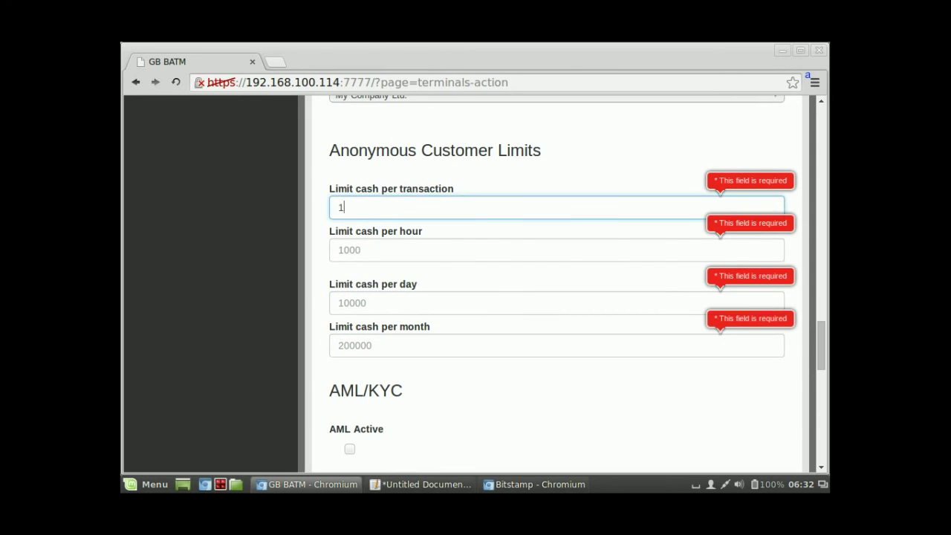
{"action": "left_click", "coordinate": [349, 250]}
{"action": "type", "text": "1000"}
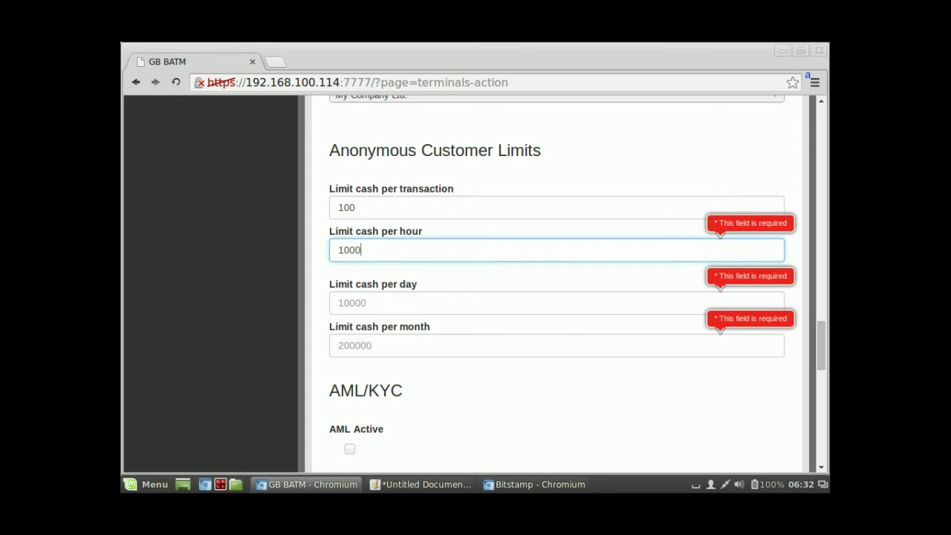
Step: Enter 10000 per day and 20000 per month, correcting the mistyped monthly value
{"action": "left_click", "coordinate": [349, 303]}
{"action": "type", "text": "10000"}
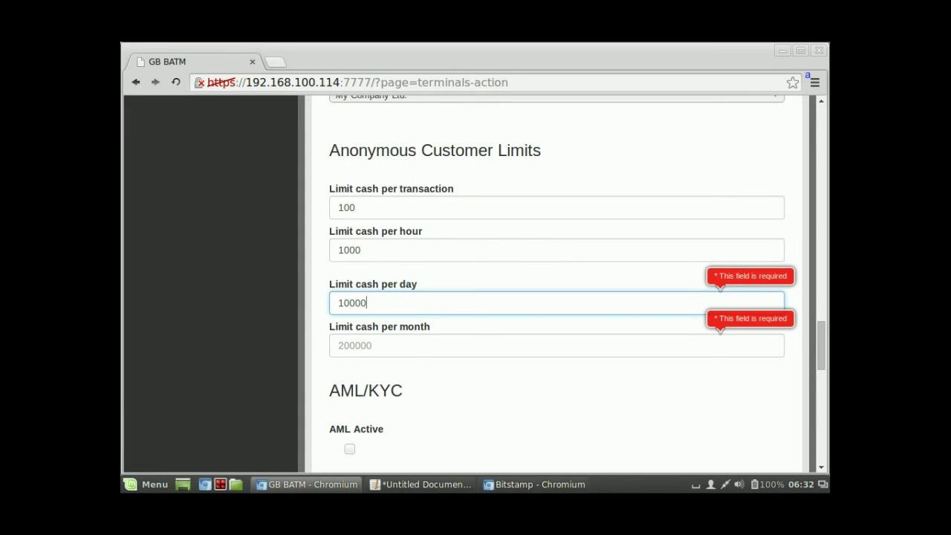
{"action": "key", "text": "Tab"}
{"action": "type", "text": "200000"}
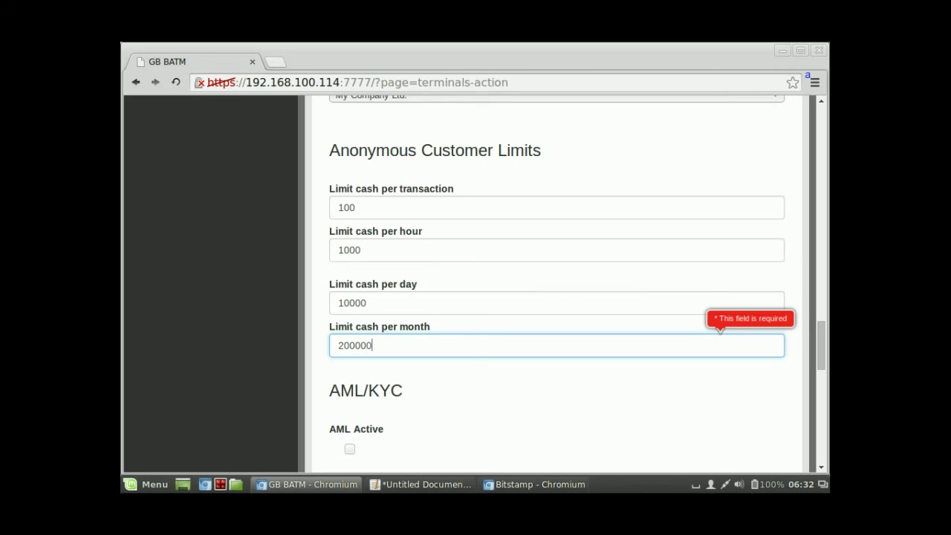
{"action": "key", "text": "BackSpace"}
{"action": "left_click", "coordinate": [346, 207]}
{"action": "key", "text": "ctrl+c"}
{"action": "scroll", "coordinate": [556, 297], "scroll_direction": "down", "scroll_amount": 3}
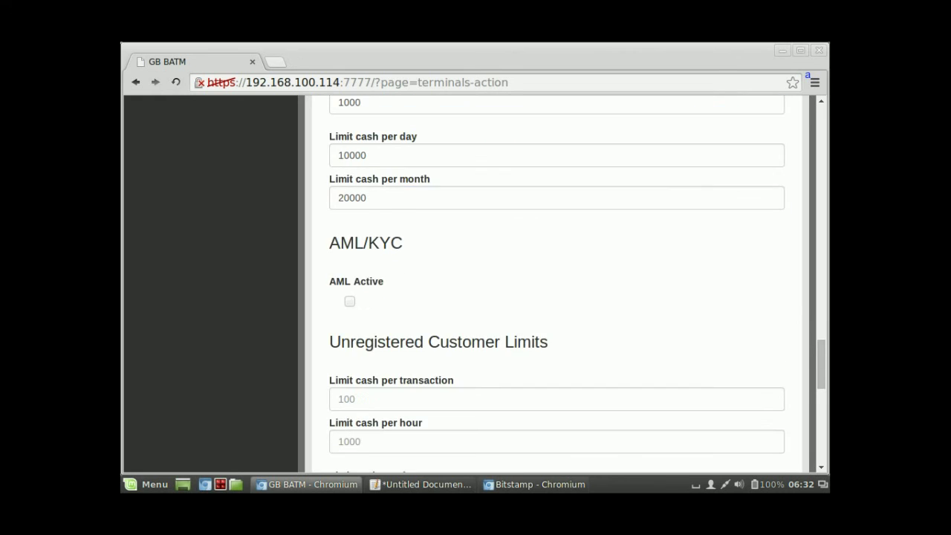
Step: Paste 100 as the Unregistered and Registered per-transaction limits
{"action": "left_click", "coordinate": [339, 324]}
{"action": "key", "text": "ctrl+v"}
{"action": "scroll", "coordinate": [557, 297], "scroll_direction": "down", "scroll_amount": 3}
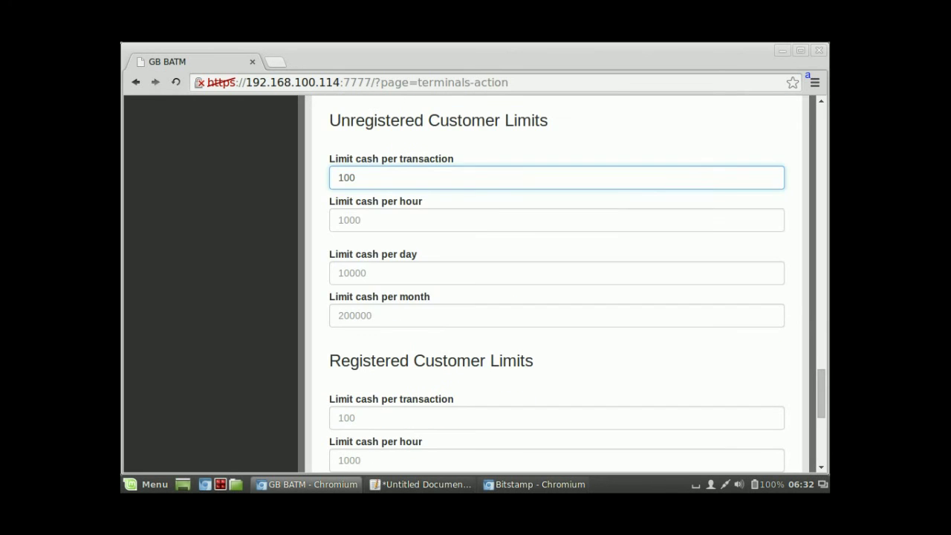
{"action": "left_click", "coordinate": [339, 343]}
{"action": "key", "text": "ctrl+v"}
{"action": "scroll", "coordinate": [556, 297], "scroll_direction": "up", "scroll_amount": 7}
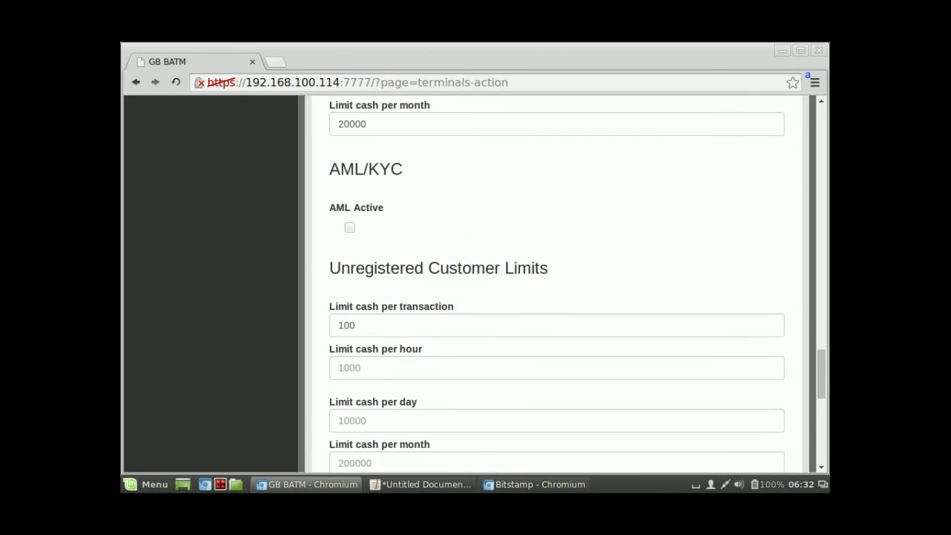
Step: Fill in 1000 as the Unregistered and Registered hourly limits
{"action": "left_click", "coordinate": [361, 324]}
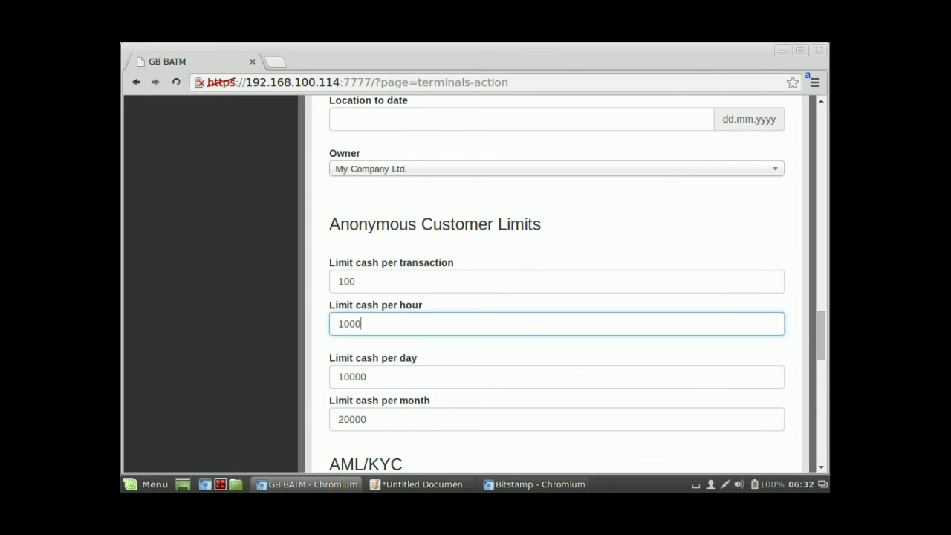
{"action": "key", "text": "ctrl+a"}
{"action": "key", "text": "ctrl+c"}
{"action": "scroll", "coordinate": [556, 297], "scroll_direction": "down", "scroll_amount": 4}
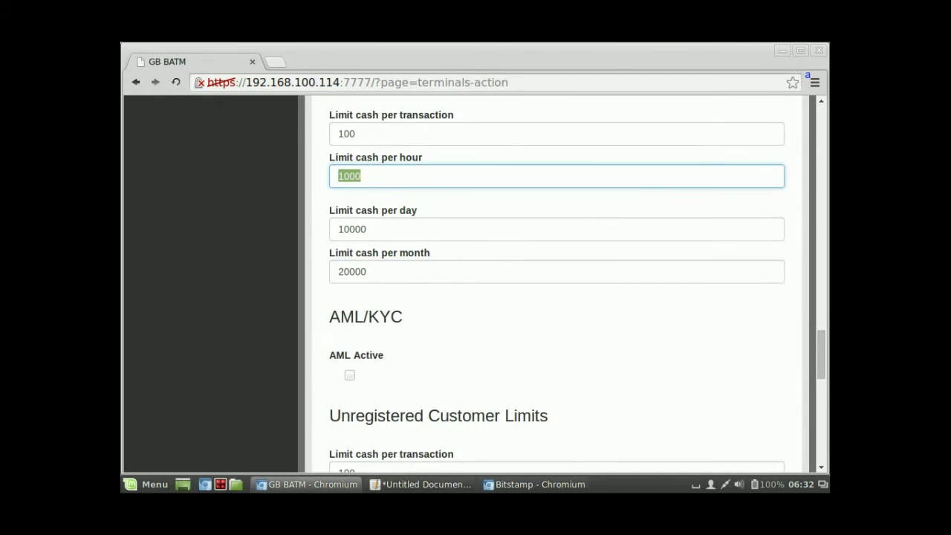
{"action": "scroll", "coordinate": [556, 297], "scroll_direction": "up", "scroll_amount": 3}
{"action": "scroll", "coordinate": [556, 297], "scroll_direction": "down", "scroll_amount": 4}
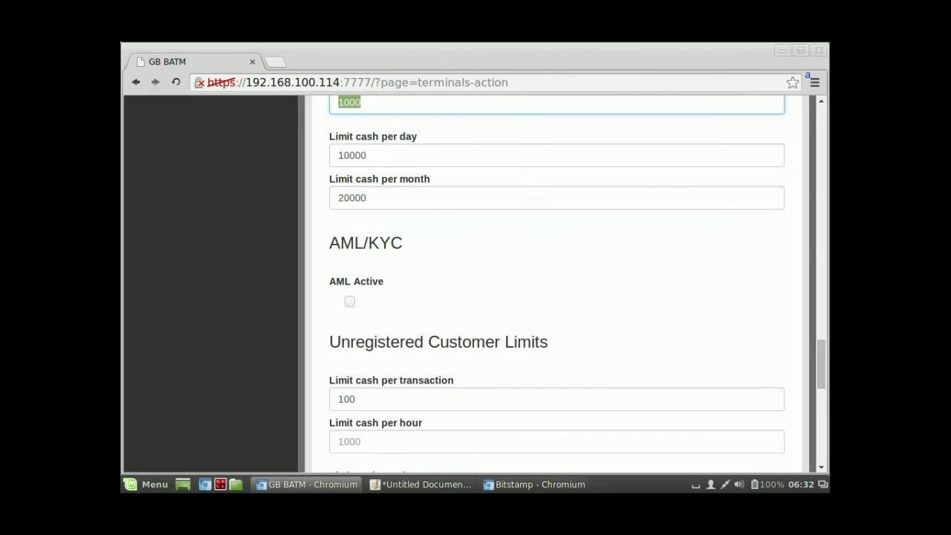
{"action": "left_click", "coordinate": [446, 293]}
{"action": "key", "text": "ctrl+v"}
{"action": "scroll", "coordinate": [557, 297], "scroll_direction": "down", "scroll_amount": 4}
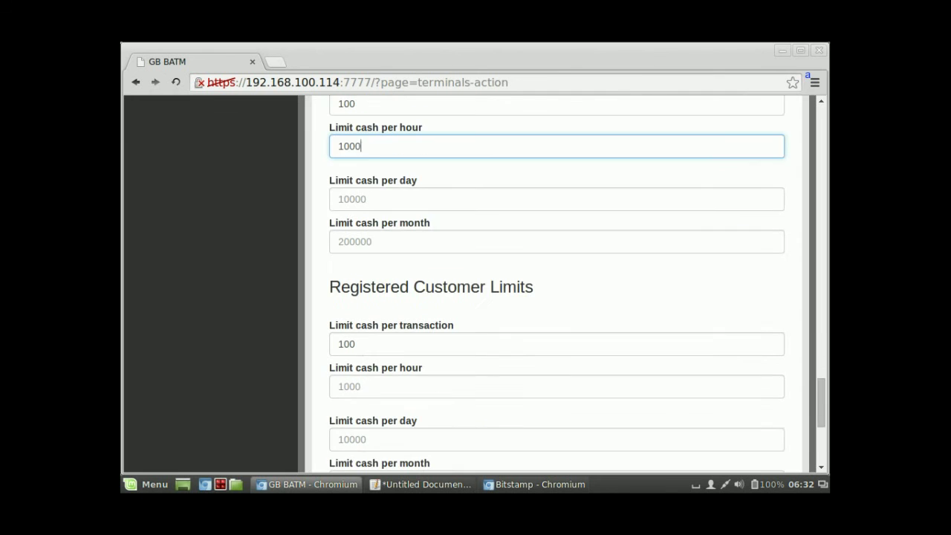
{"action": "left_click", "coordinate": [557, 275]}
{"action": "key", "text": "ctrl+v"}
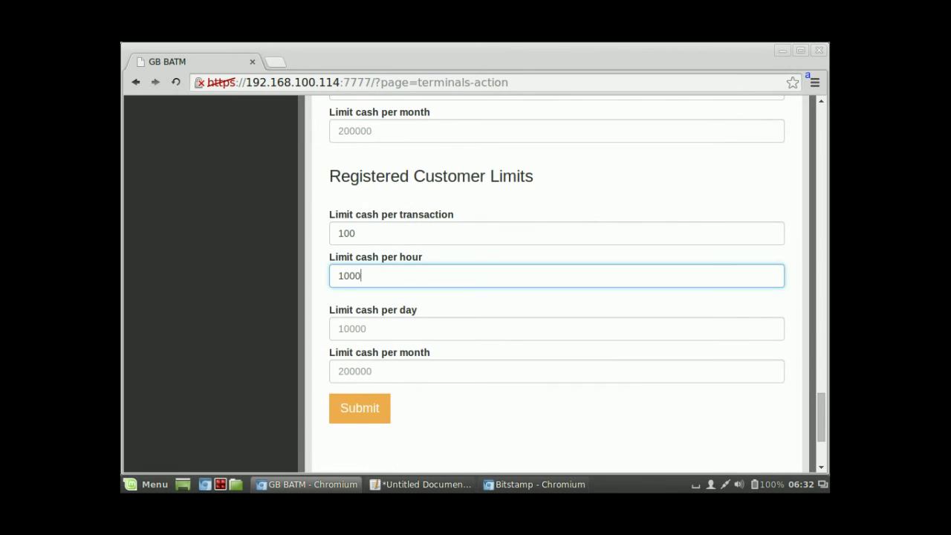
{"action": "scroll", "coordinate": [556, 298], "scroll_direction": "up", "scroll_amount": 5}
{"action": "scroll", "coordinate": [557, 297], "scroll_direction": "up", "scroll_amount": 2}
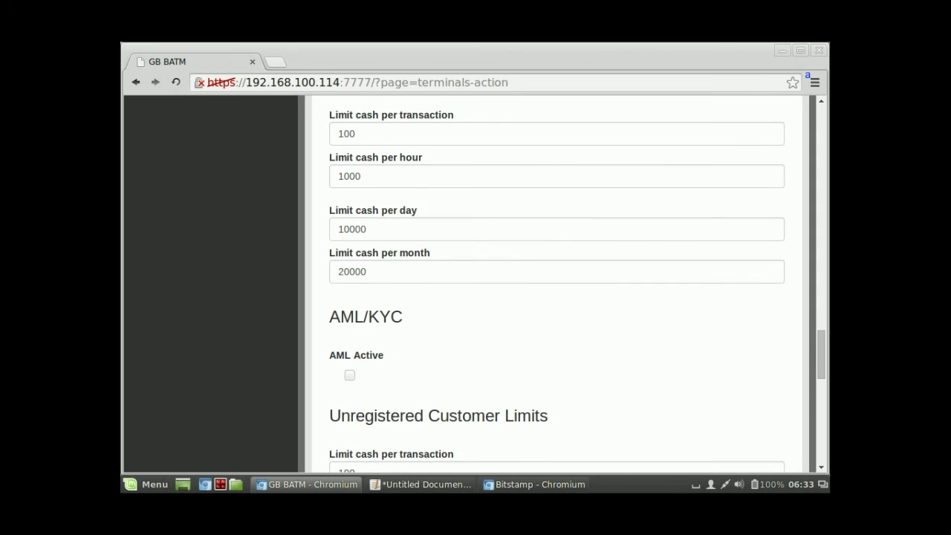
{"action": "scroll", "coordinate": [556, 297], "scroll_direction": "up", "scroll_amount": 1}
Step: Fill in 10000 as the Unregistered and Registered daily limits
{"action": "left_click", "coordinate": [367, 266]}
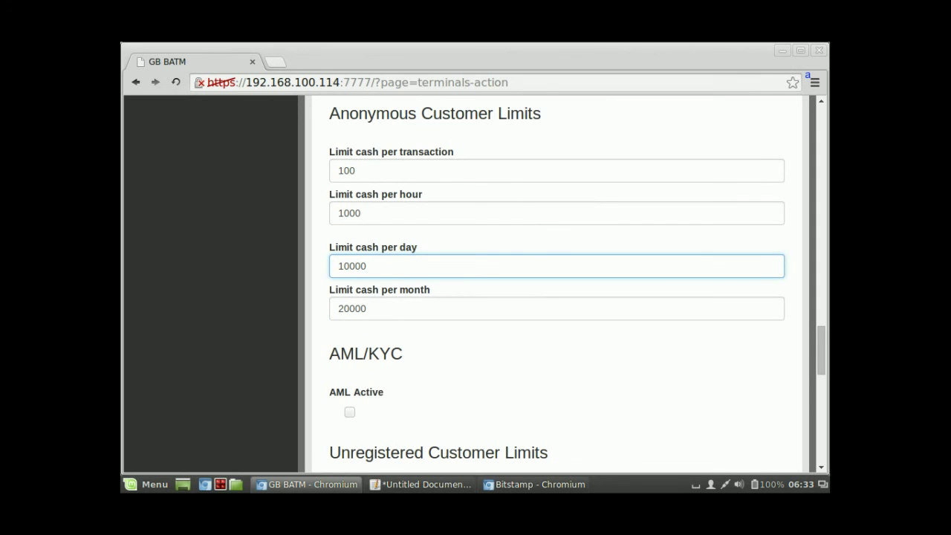
{"action": "key", "text": "Home"}
{"action": "key", "text": "shift+End"}
{"action": "key", "text": "ctrl+c"}
{"action": "scroll", "coordinate": [556, 298], "scroll_direction": "down", "scroll_amount": 8}
{"action": "left_click", "coordinate": [339, 310]}
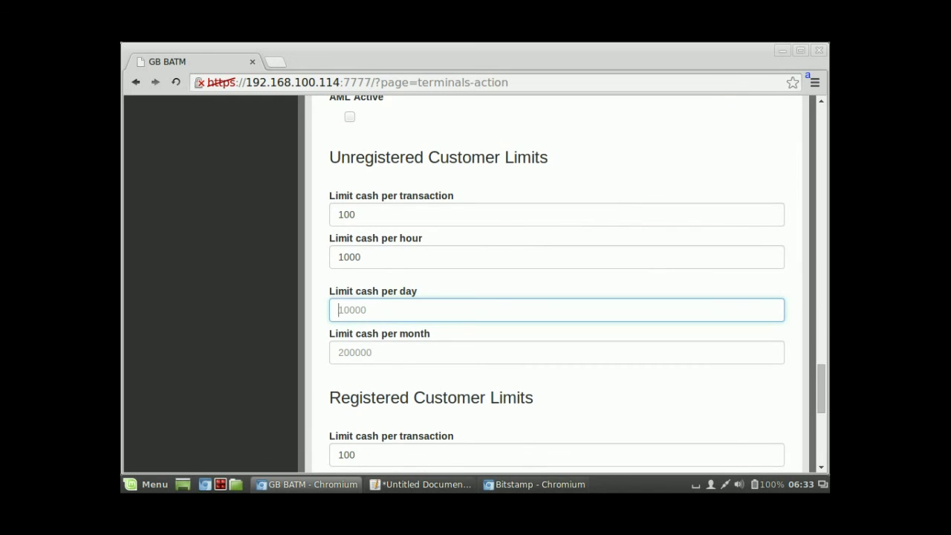
{"action": "key", "text": "ctrl+v"}
{"action": "scroll", "coordinate": [556, 298], "scroll_direction": "down", "scroll_amount": 6}
{"action": "left_click", "coordinate": [339, 328]}
{"action": "key", "text": "ctrl+v"}
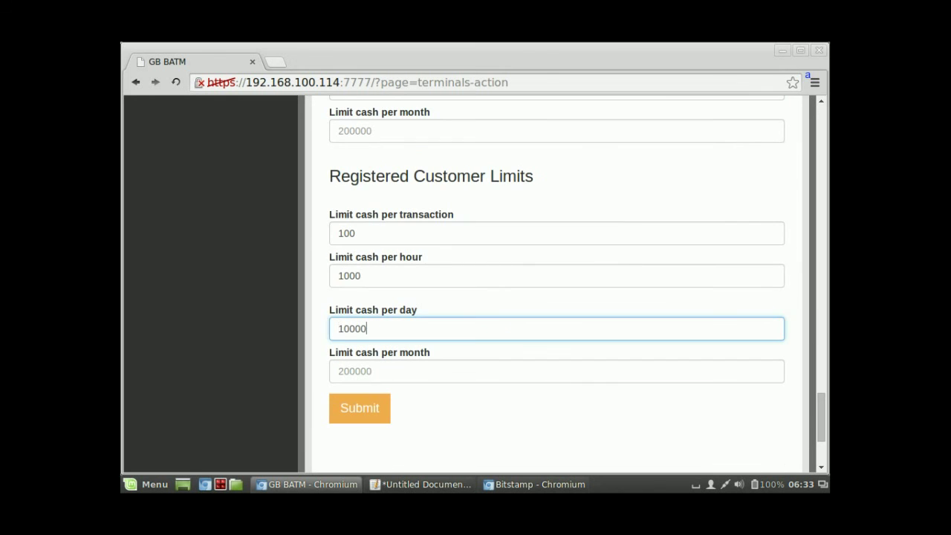
{"action": "scroll", "coordinate": [556, 297], "scroll_direction": "up", "scroll_amount": 8}
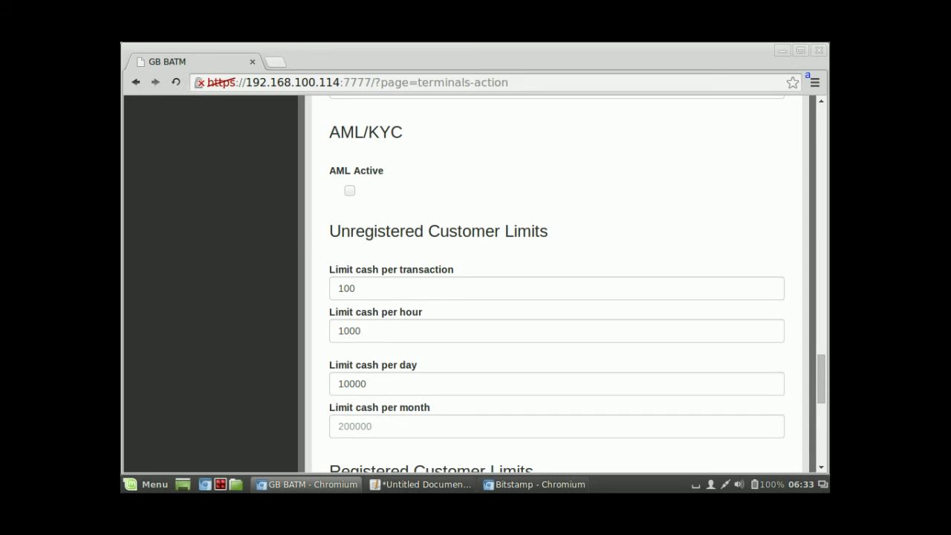
{"action": "scroll", "coordinate": [556, 297], "scroll_direction": "down", "scroll_amount": 1}
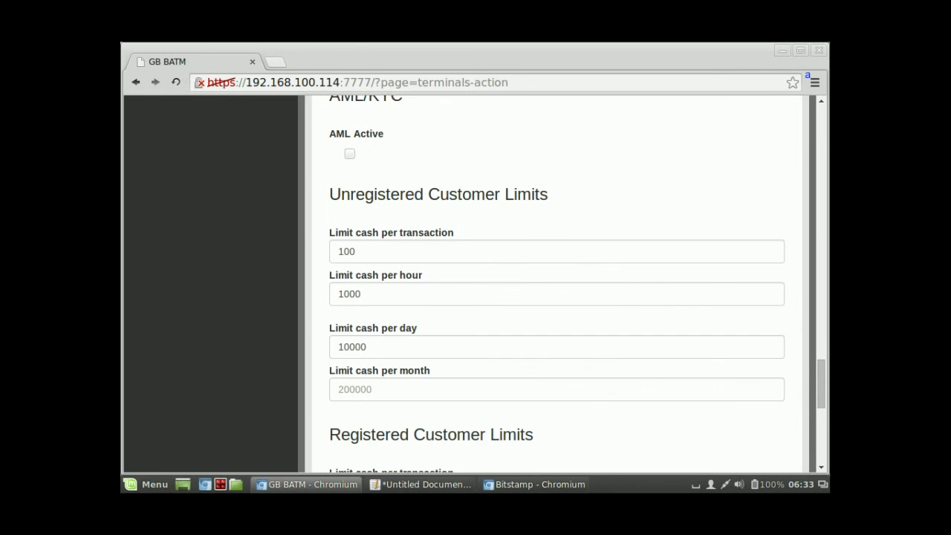
{"action": "double_click", "coordinate": [352, 346]}
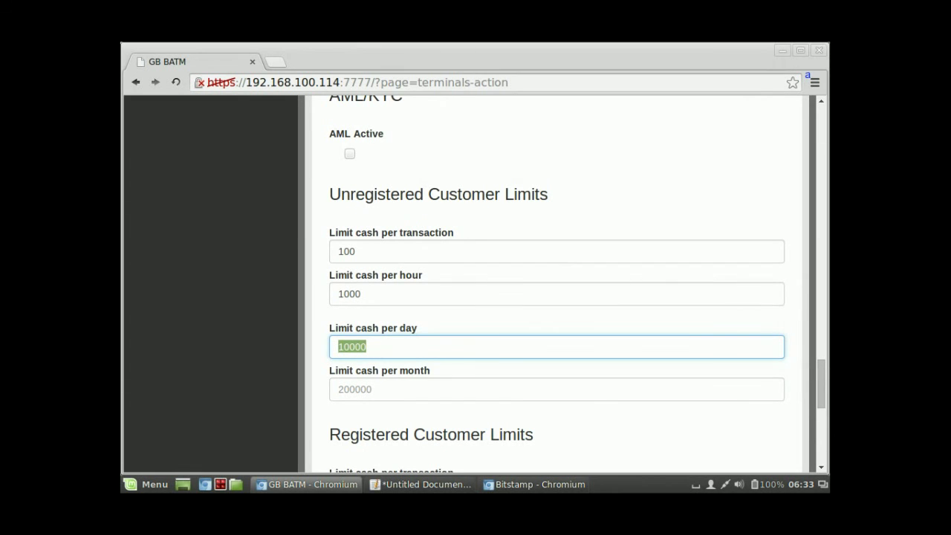
{"action": "scroll", "coordinate": [556, 297], "scroll_direction": "up", "scroll_amount": 3}
{"action": "scroll", "coordinate": [556, 298], "scroll_direction": "up", "scroll_amount": 2}
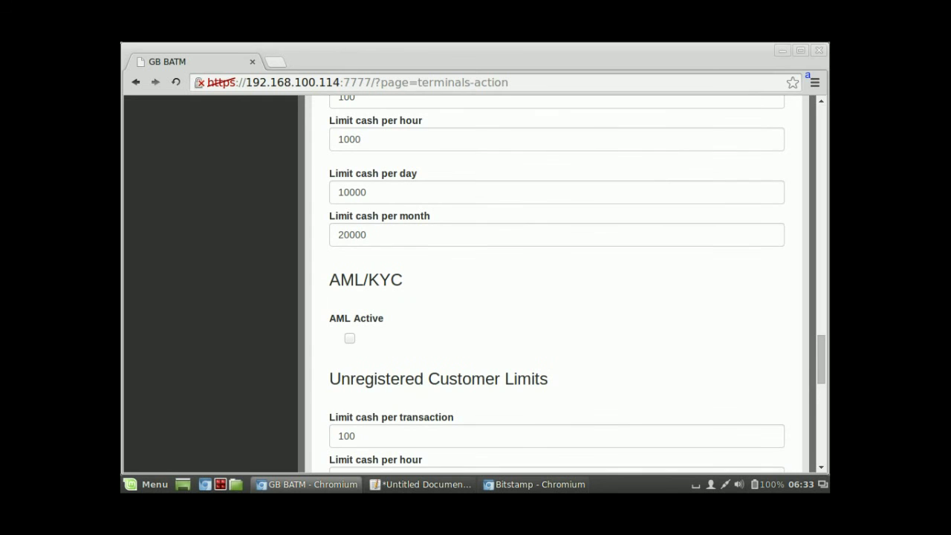
Step: Enter 20000 as the Unregistered and Registered monthly limits
{"action": "left_click", "coordinate": [367, 235]}
{"action": "key", "text": "ctrl+a"}
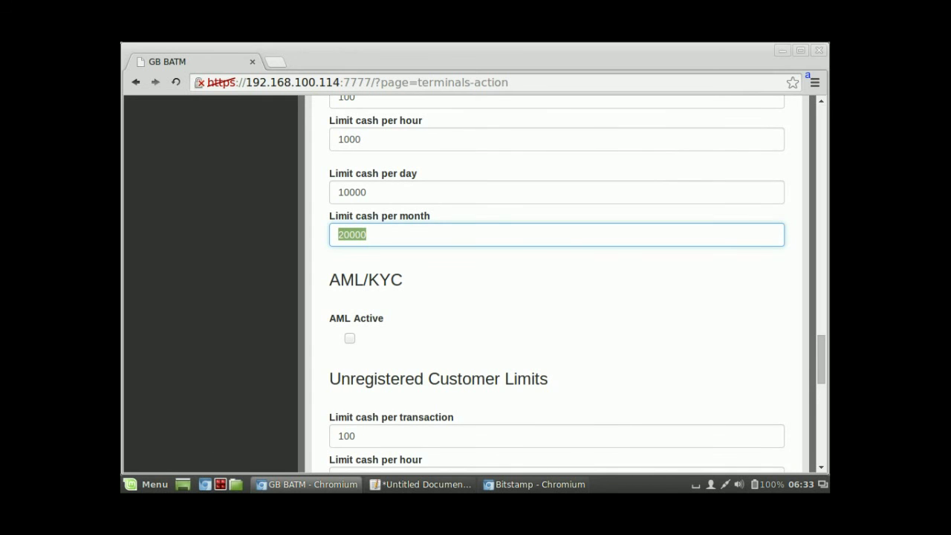
{"action": "scroll", "coordinate": [556, 297], "scroll_direction": "down", "scroll_amount": 7}
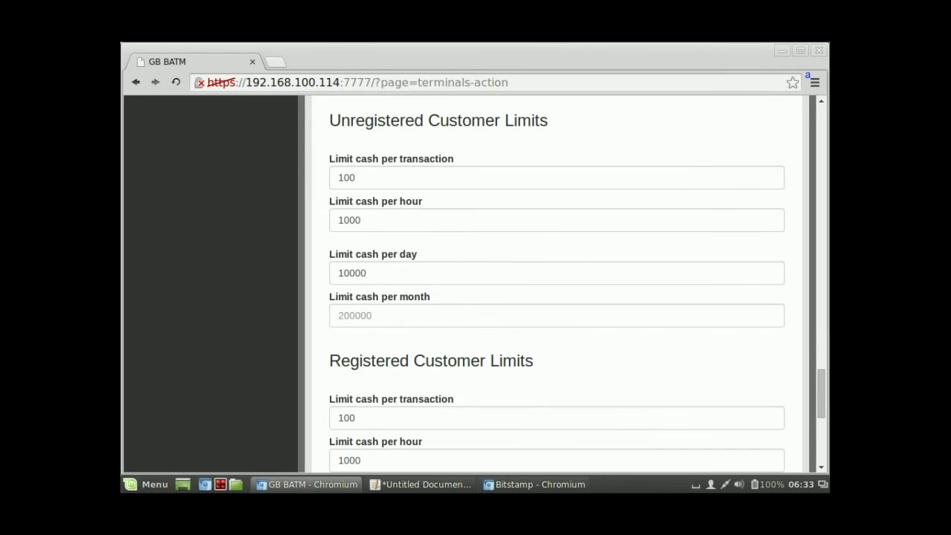
{"action": "left_click", "coordinate": [339, 315]}
{"action": "type", "text": "20000"}
{"action": "scroll", "coordinate": [556, 297], "scroll_direction": "down", "scroll_amount": 7}
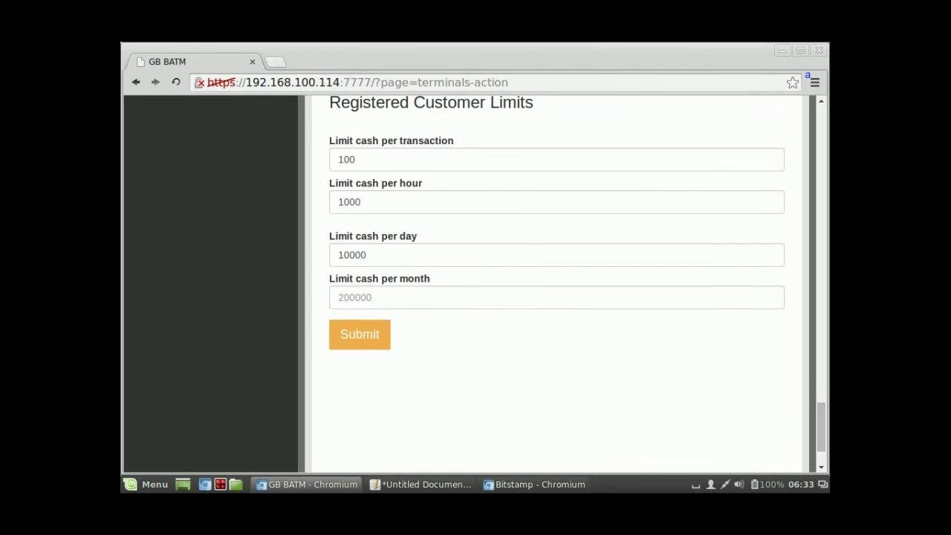
{"action": "left_click", "coordinate": [339, 297]}
{"action": "type", "text": "20000"}
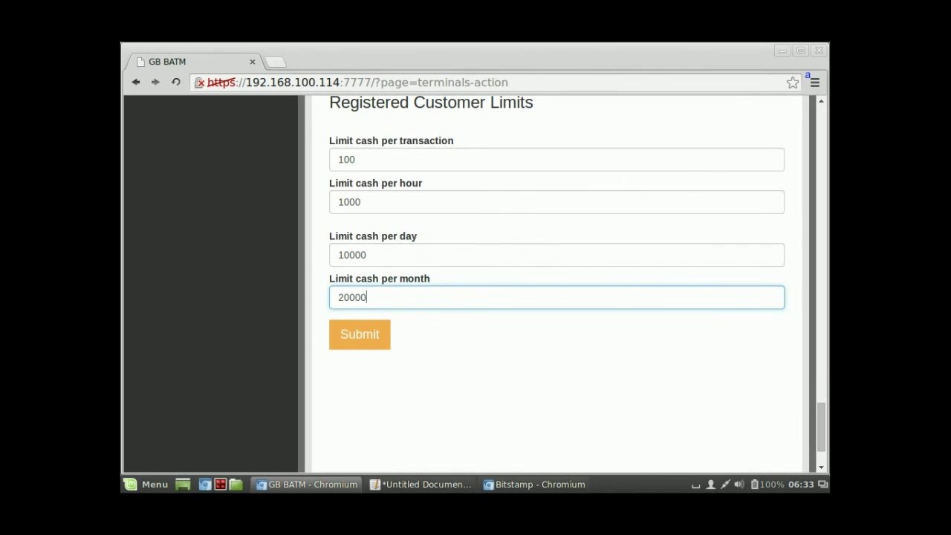
{"action": "scroll", "coordinate": [556, 282], "scroll_direction": "up", "scroll_amount": 4}
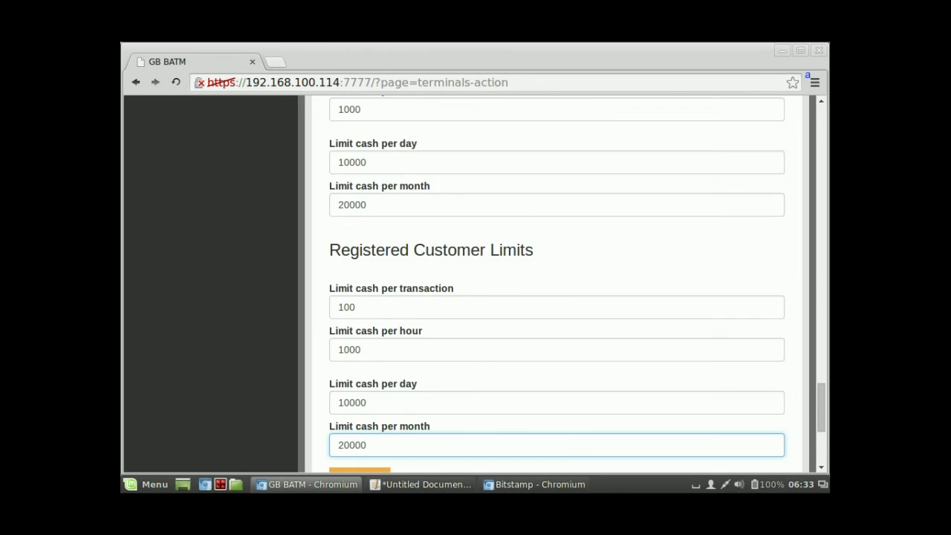
{"action": "scroll", "coordinate": [556, 283], "scroll_direction": "up", "scroll_amount": 6}
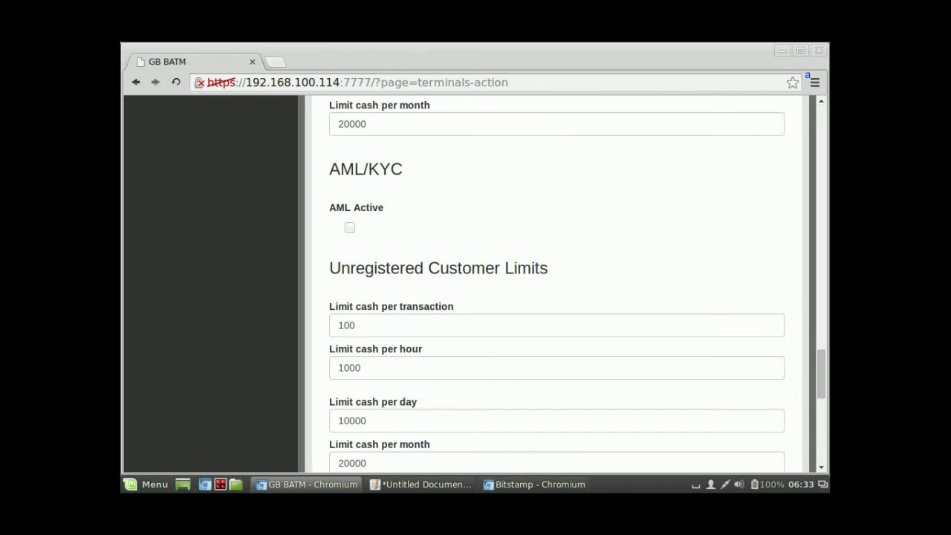
{"action": "scroll", "coordinate": [556, 283], "scroll_direction": "up", "scroll_amount": 3}
{"action": "scroll", "coordinate": [557, 282], "scroll_direction": "down", "scroll_amount": 7}
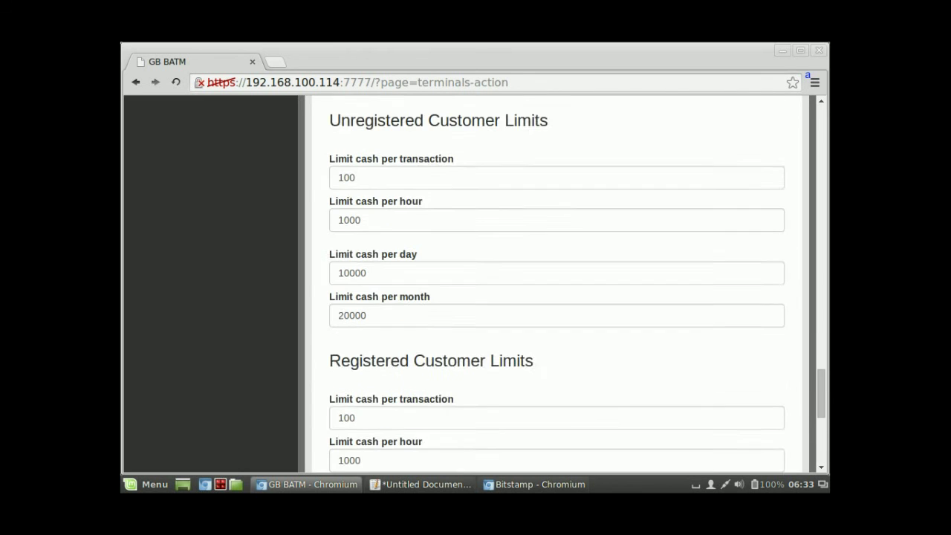
{"action": "scroll", "coordinate": [556, 283], "scroll_direction": "down", "scroll_amount": 3}
{"action": "scroll", "coordinate": [556, 282], "scroll_direction": "up", "scroll_amount": 3}
{"action": "scroll", "coordinate": [556, 282], "scroll_direction": "down", "scroll_amount": 7}
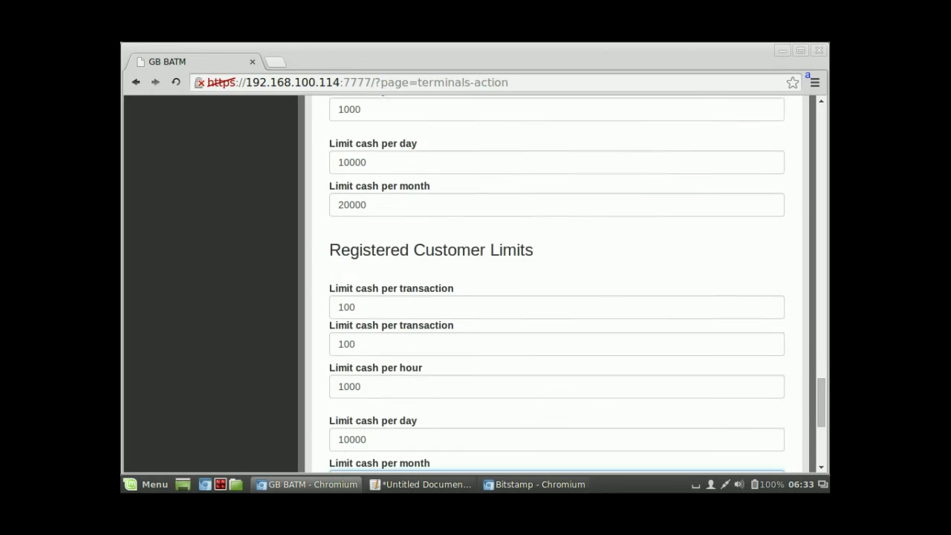
{"action": "scroll", "coordinate": [556, 282], "scroll_direction": "up", "scroll_amount": 10}
{"action": "scroll", "coordinate": [556, 282], "scroll_direction": "up", "scroll_amount": 5}
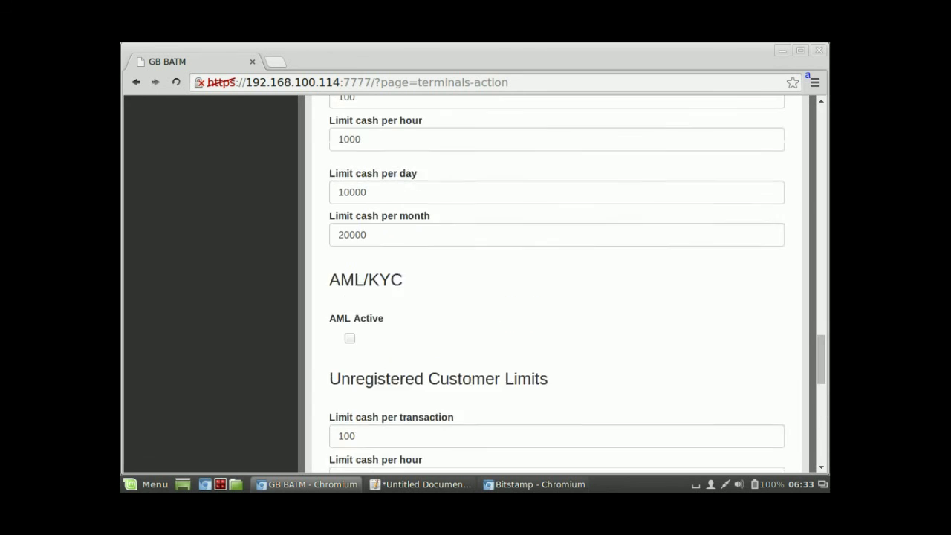
{"action": "scroll", "coordinate": [556, 283], "scroll_direction": "up", "scroll_amount": 2}
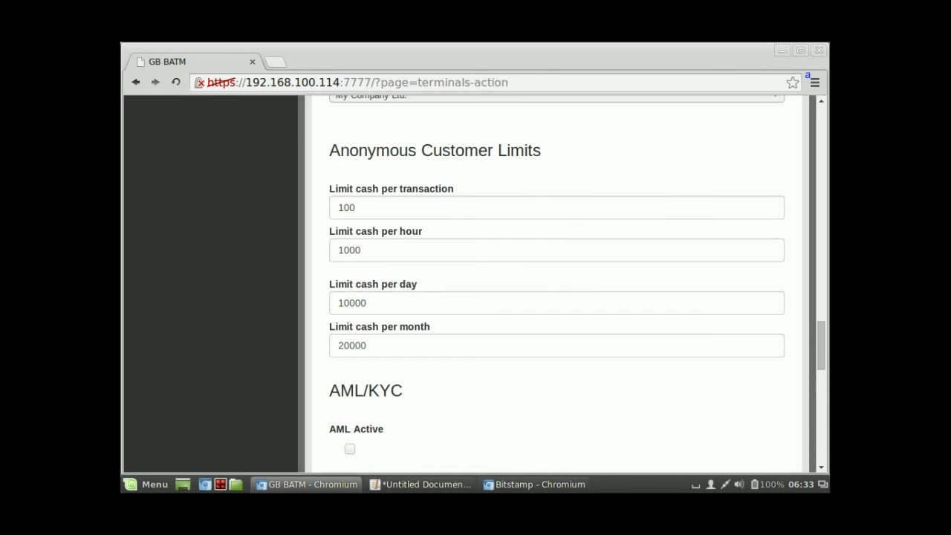
{"action": "scroll", "coordinate": [556, 283], "scroll_direction": "down", "scroll_amount": 12}
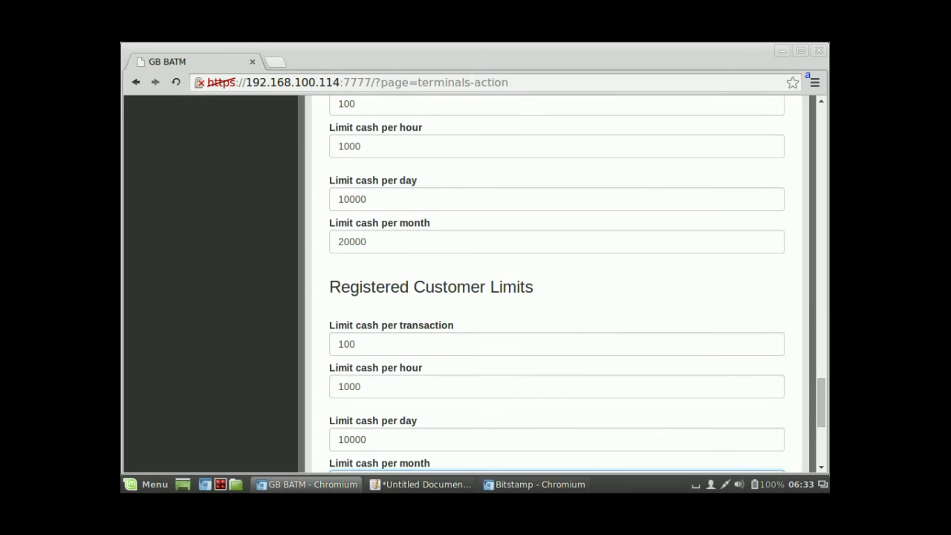
{"action": "scroll", "coordinate": [556, 282], "scroll_direction": "down", "scroll_amount": 2}
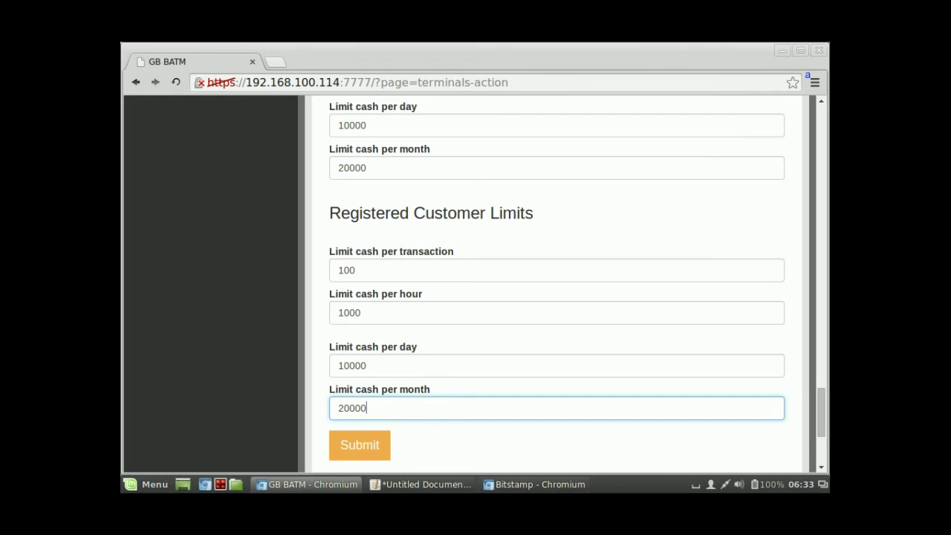
{"action": "scroll", "coordinate": [556, 282], "scroll_direction": "up", "scroll_amount": 5}
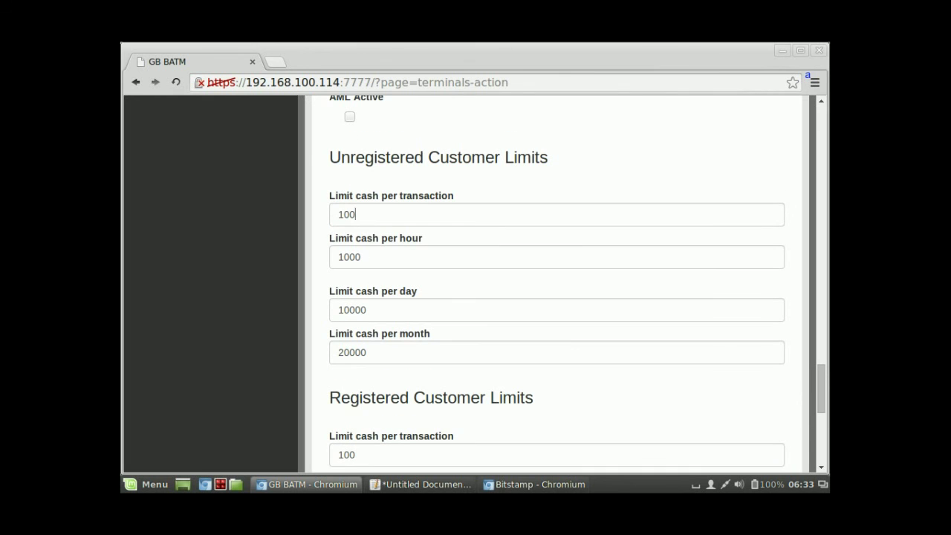
Step: Undo a trial 0 edit so the unregistered per-transaction limit stays 100
{"action": "double_click", "coordinate": [355, 214]}
{"action": "type", "text": "0"}
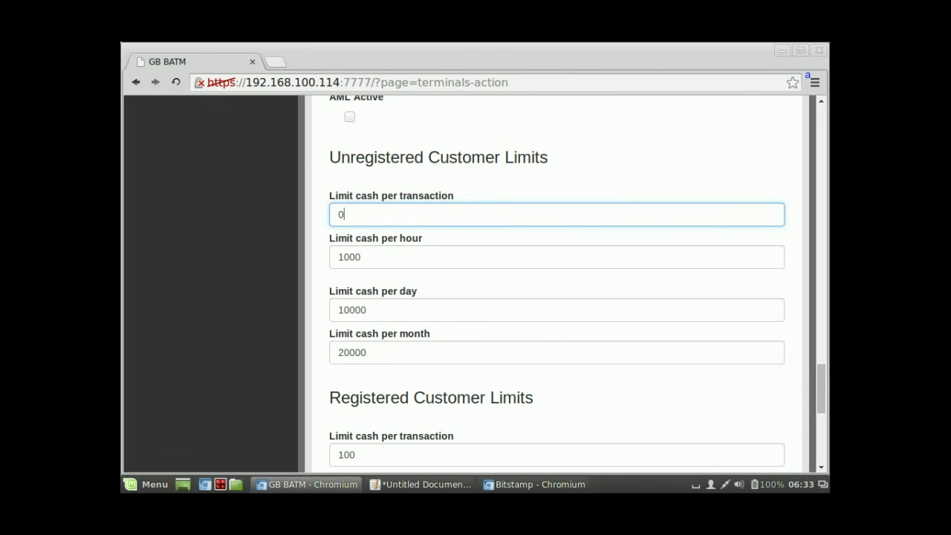
{"action": "key", "text": "ctrl+a"}
{"action": "key", "text": "ctrl+z"}
{"action": "scroll", "coordinate": [557, 282], "scroll_direction": "up", "scroll_amount": 3}
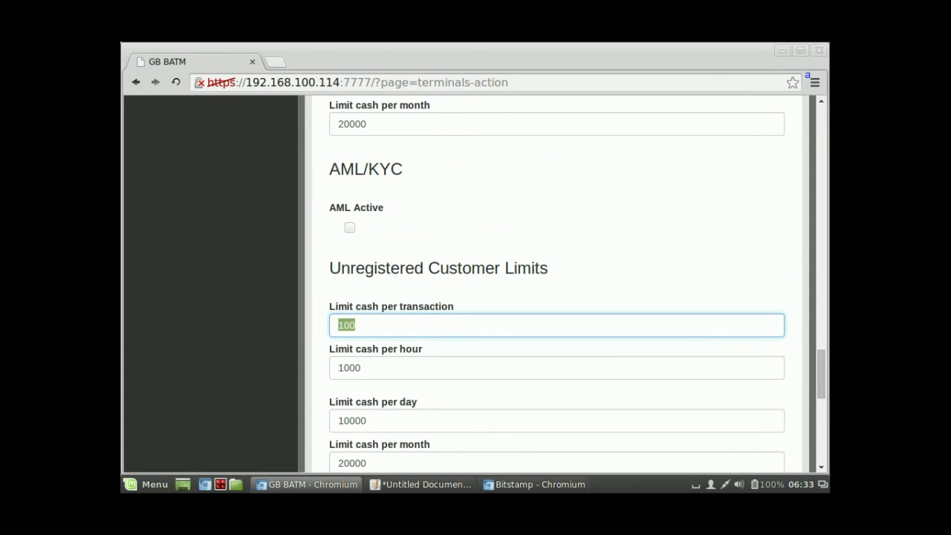
{"action": "scroll", "coordinate": [557, 282], "scroll_direction": "up", "scroll_amount": 5}
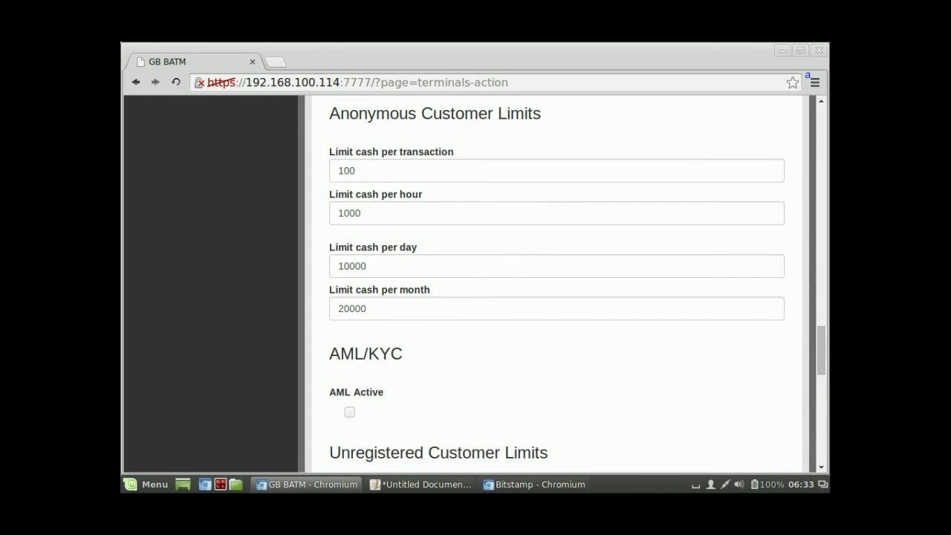
{"action": "scroll", "coordinate": [557, 283], "scroll_direction": "down", "scroll_amount": 2}
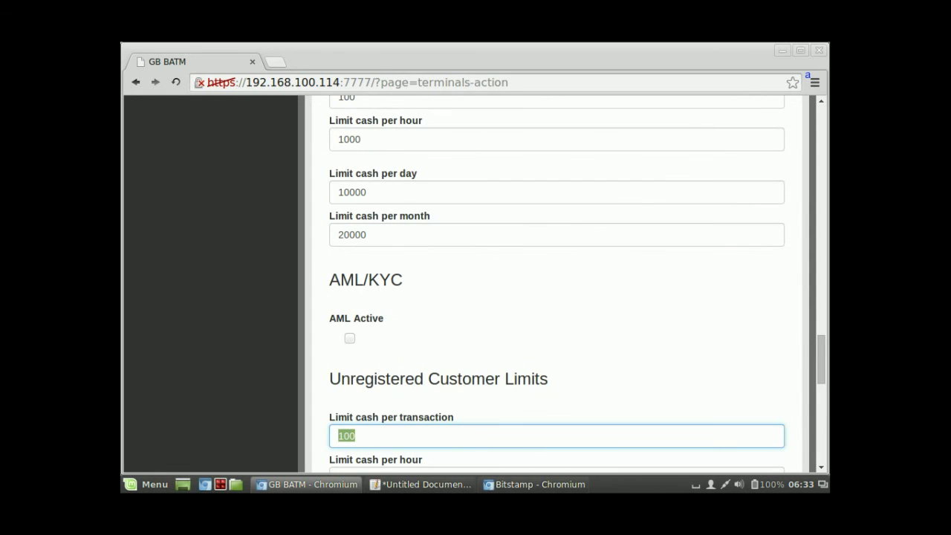
{"action": "scroll", "coordinate": [557, 282], "scroll_direction": "down", "scroll_amount": 15}
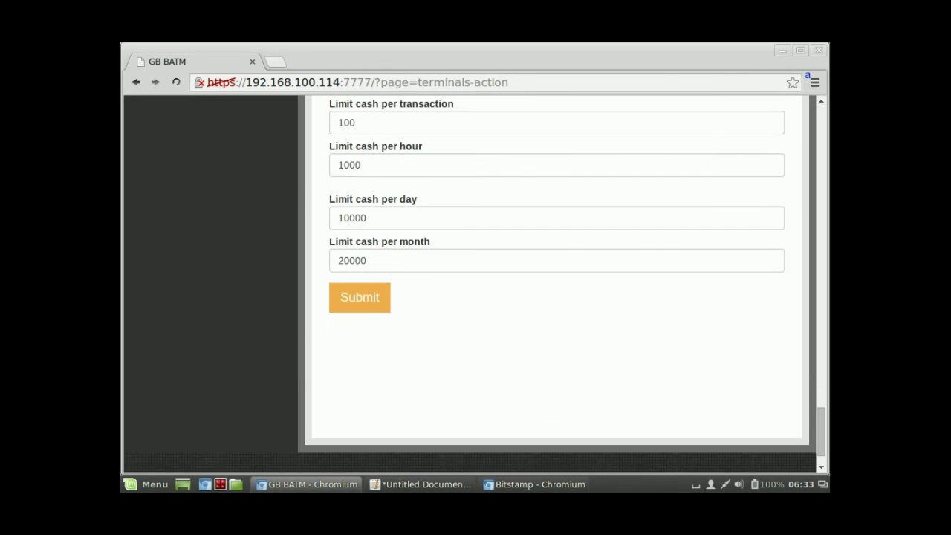
Step: Submit BT100018's limit settings and open its detail page from the Terminals table
{"action": "left_click", "coordinate": [360, 297]}
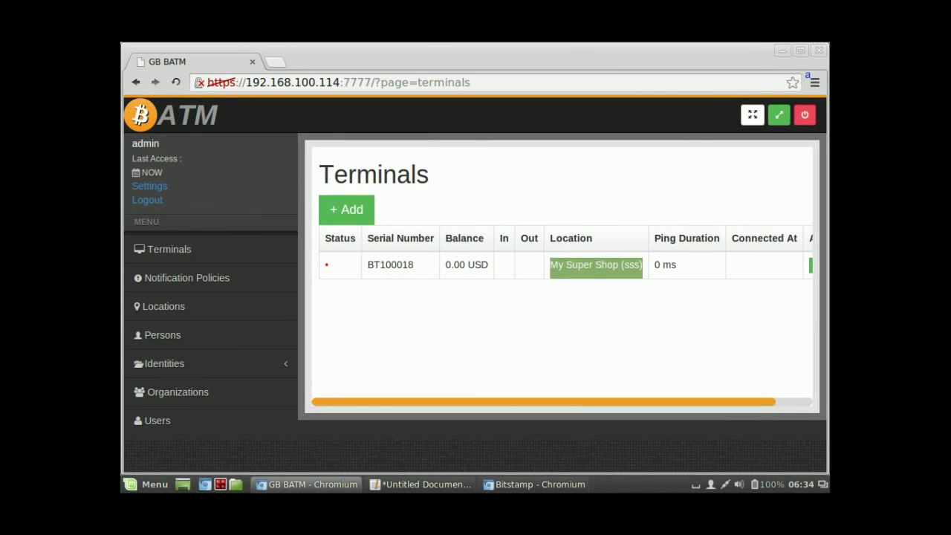
{"action": "scroll", "coordinate": [561, 286], "scroll_direction": "right", "scroll_amount": 3}
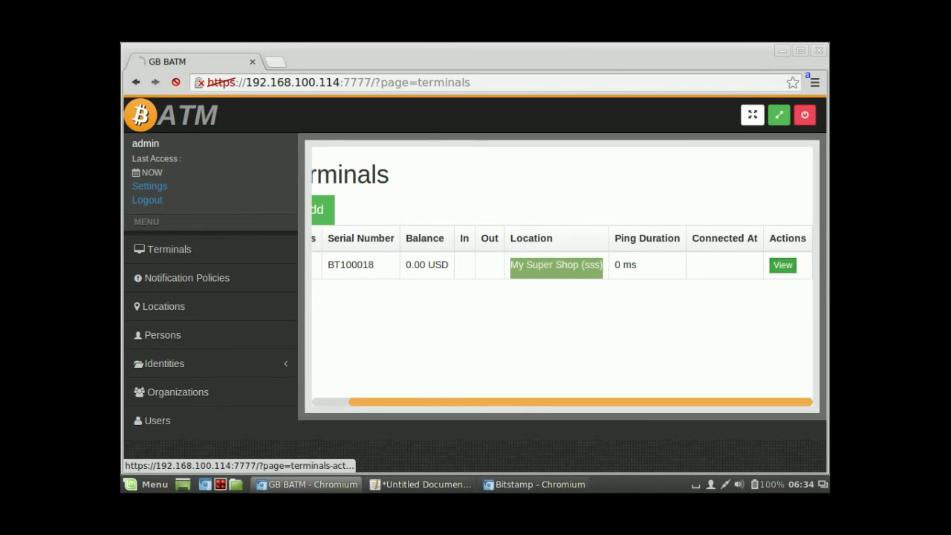
{"action": "left_click", "coordinate": [782, 265]}
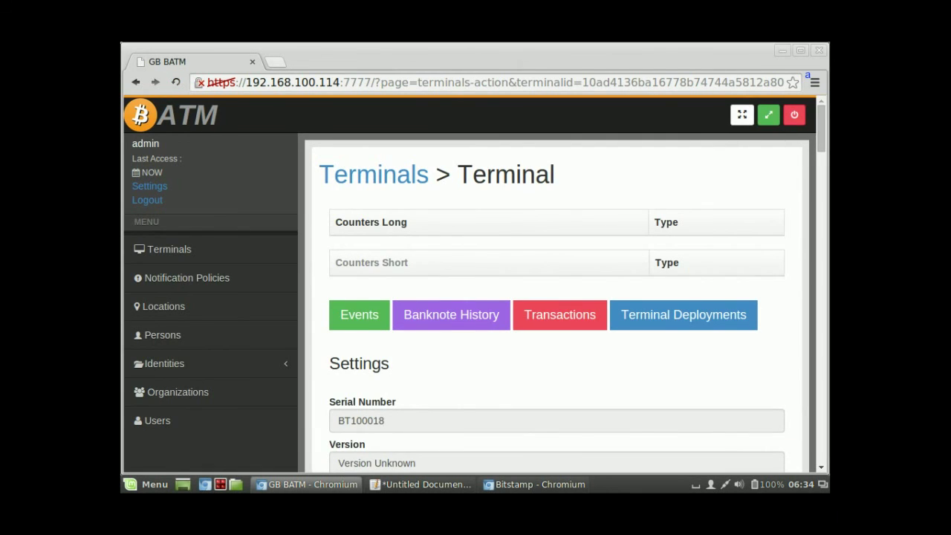
Step: Look over the BT100018 detail page and open its empty Events log
{"action": "scroll", "coordinate": [476, 282], "scroll_direction": "down", "scroll_amount": 2}
{"action": "scroll", "coordinate": [476, 282], "scroll_direction": "down", "scroll_amount": 2}
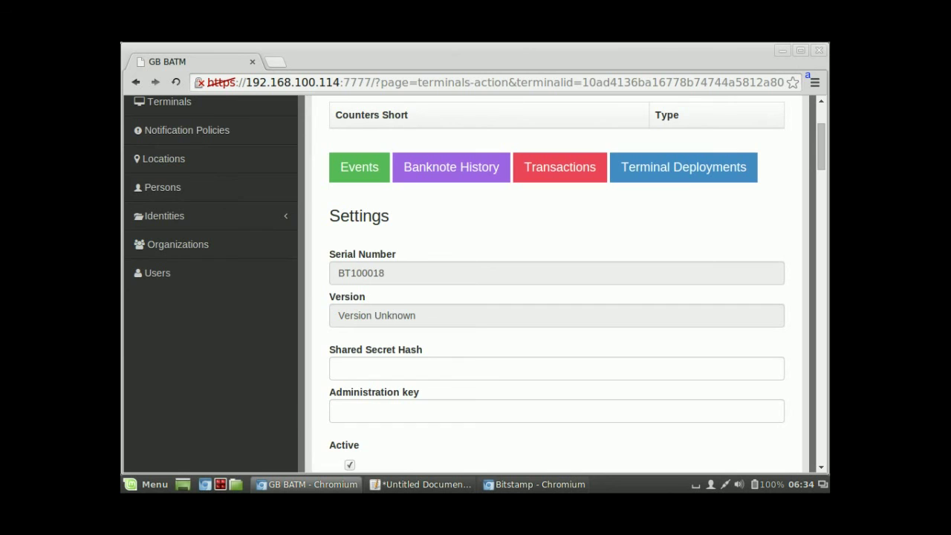
{"action": "scroll", "coordinate": [475, 283], "scroll_direction": "up", "scroll_amount": 3}
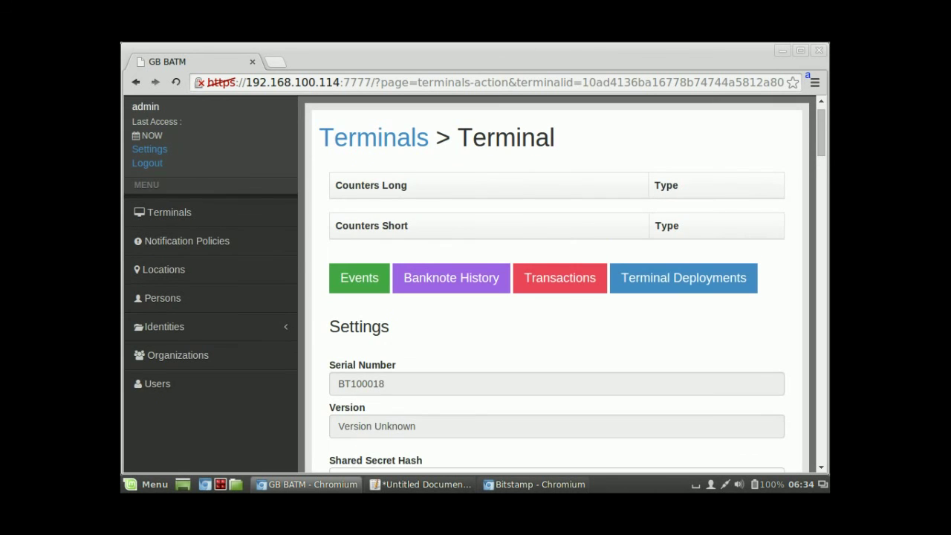
{"action": "left_click", "coordinate": [359, 277]}
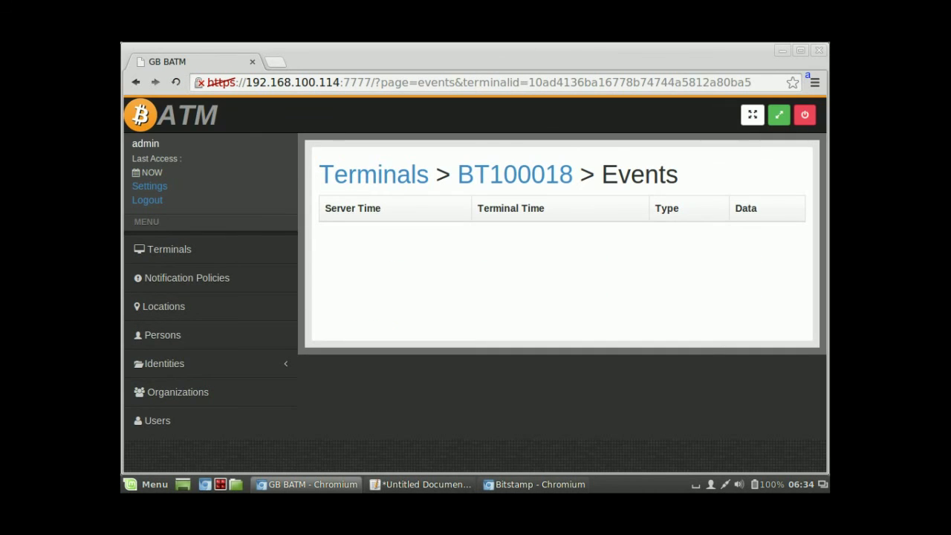
Step: Check BT100018's Banknote History and Transactions list, returning to its detail page
{"action": "left_click", "coordinate": [515, 174]}
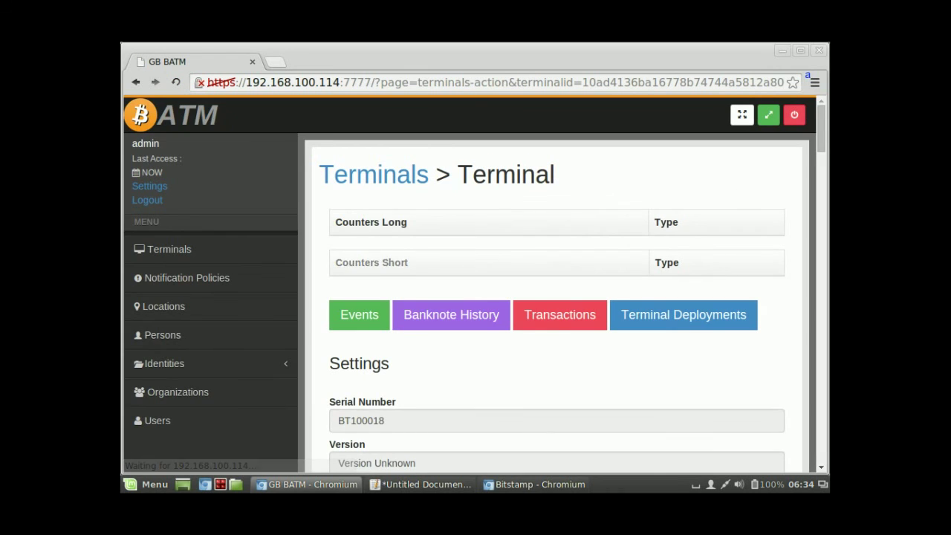
{"action": "left_click", "coordinate": [451, 315]}
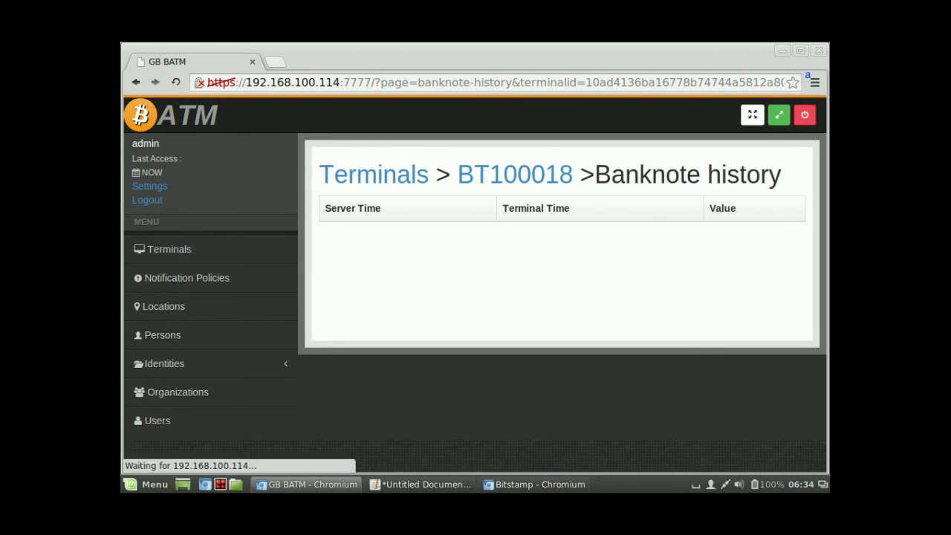
{"action": "left_click", "coordinate": [136, 81]}
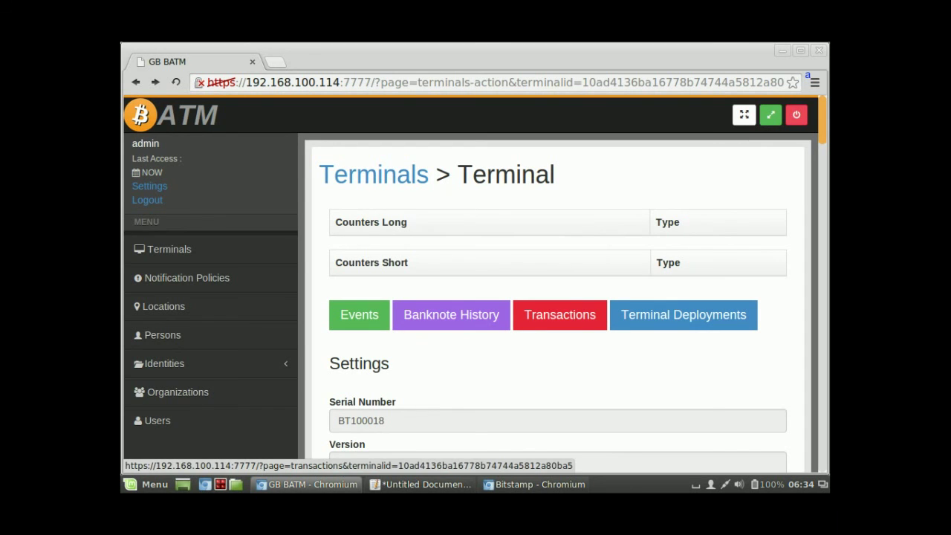
{"action": "left_click", "coordinate": [559, 314]}
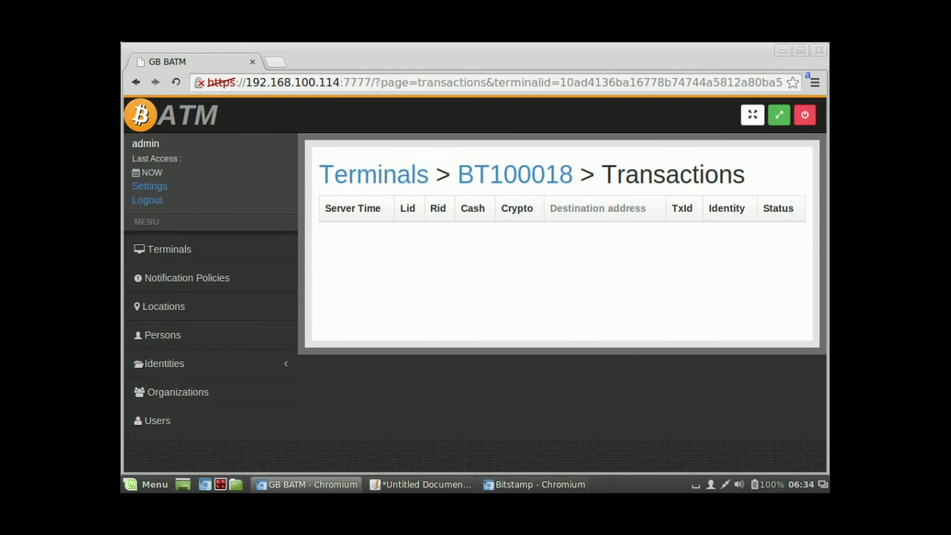
{"action": "left_click", "coordinate": [514, 175]}
Step: Review the terminal settings, then view the empty Identities Awaiting list
{"action": "scroll", "coordinate": [515, 175], "scroll_direction": "down", "scroll_amount": 5}
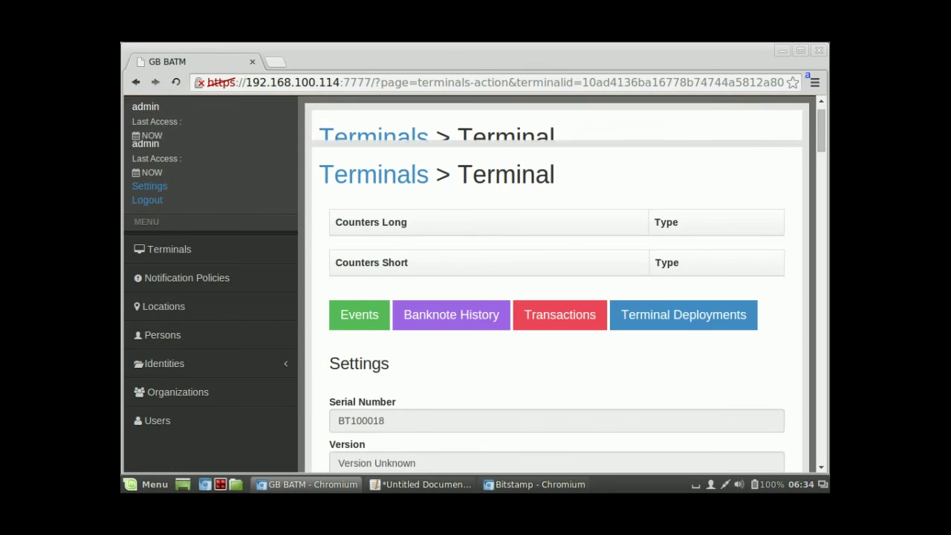
{"action": "scroll", "coordinate": [577, 284], "scroll_direction": "down", "scroll_amount": 8}
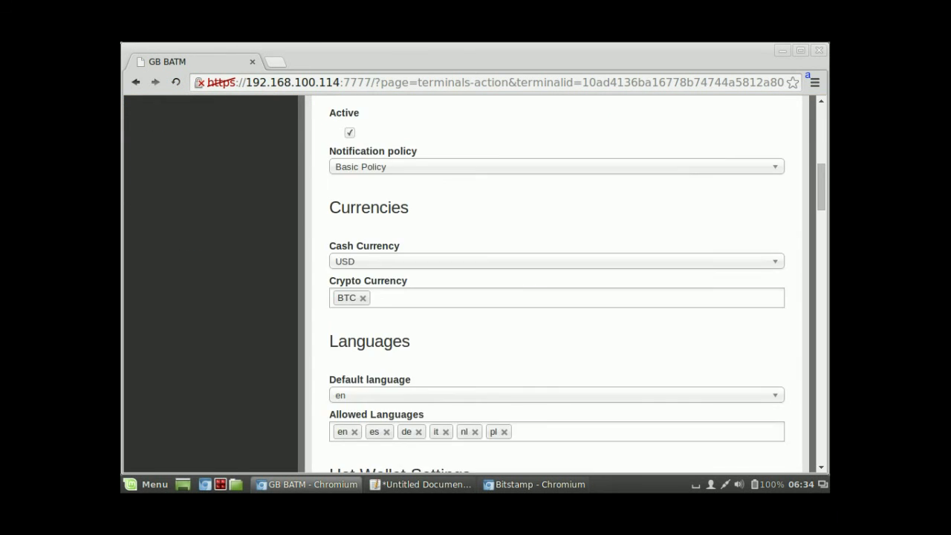
{"action": "scroll", "coordinate": [577, 284], "scroll_direction": "down", "scroll_amount": 4}
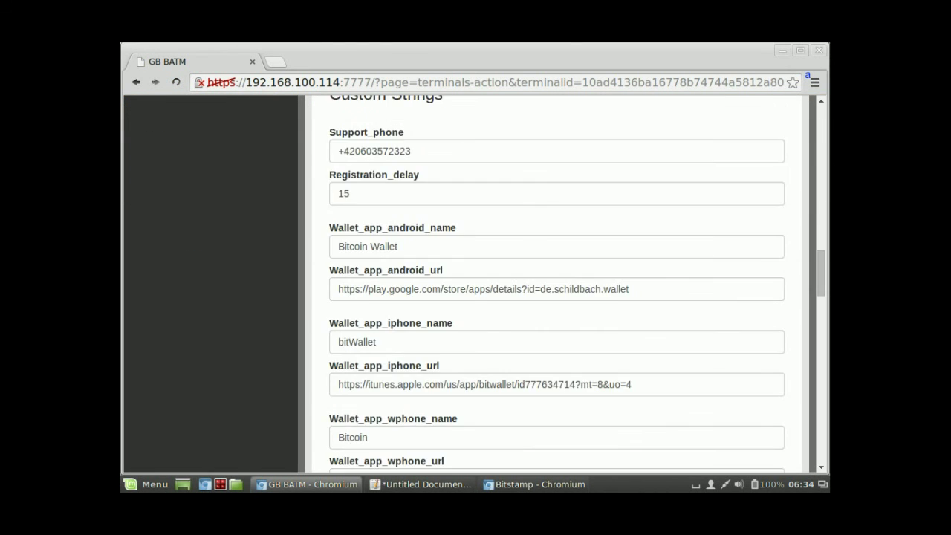
{"action": "scroll", "coordinate": [577, 284], "scroll_direction": "up", "scroll_amount": 10}
{"action": "scroll", "coordinate": [578, 284], "scroll_direction": "up", "scroll_amount": 6}
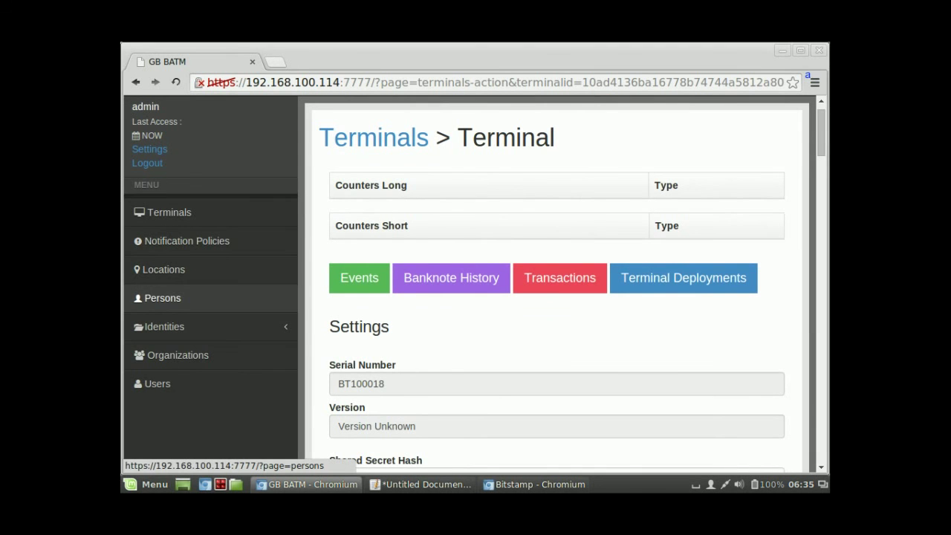
{"action": "left_click", "coordinate": [164, 326]}
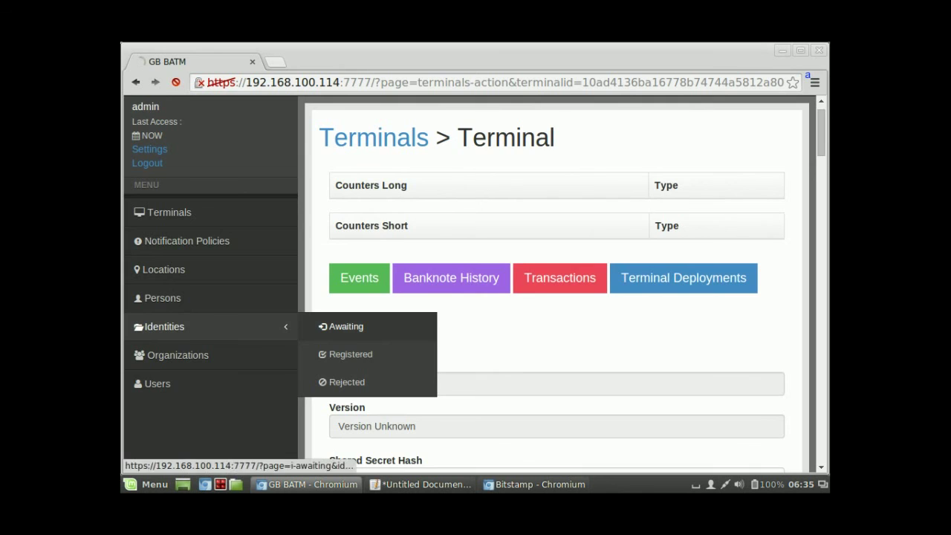
{"action": "left_click", "coordinate": [349, 327]}
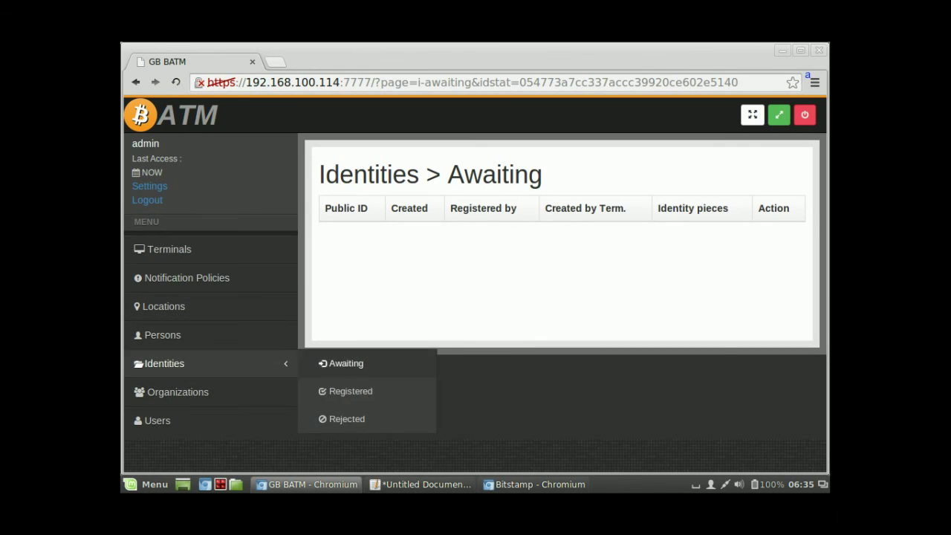
Step: Go to Users and start a new user with + Add
{"action": "mouse_move", "coordinate": [164, 363]}
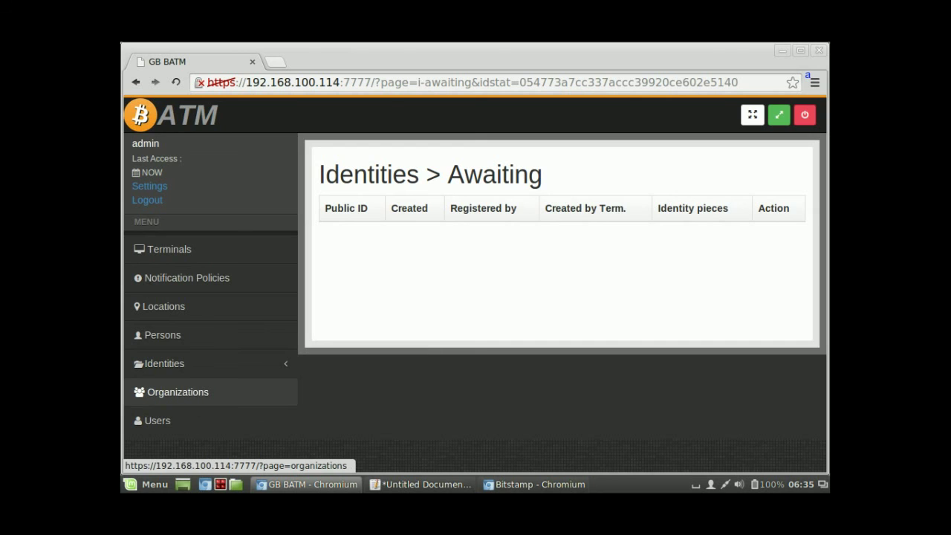
{"action": "left_click", "coordinate": [156, 420]}
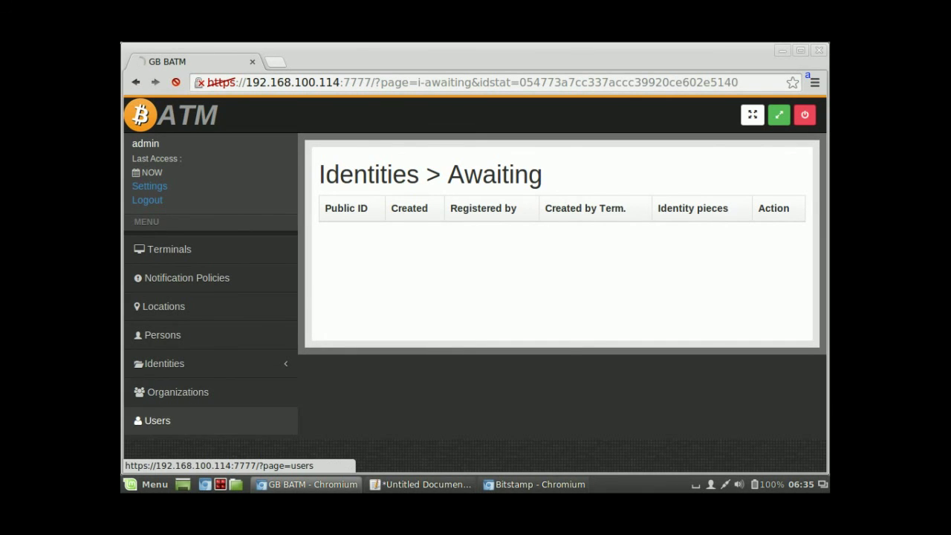
{"action": "left_click", "coordinate": [346, 209]}
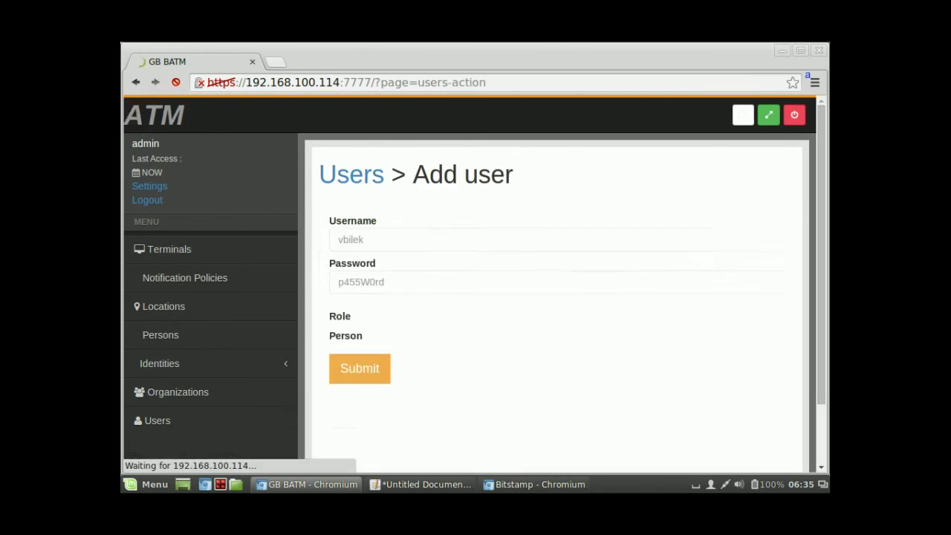
Step: Keep Administrator as the new user's role in the Role dropdown
{"action": "left_click", "coordinate": [556, 332]}
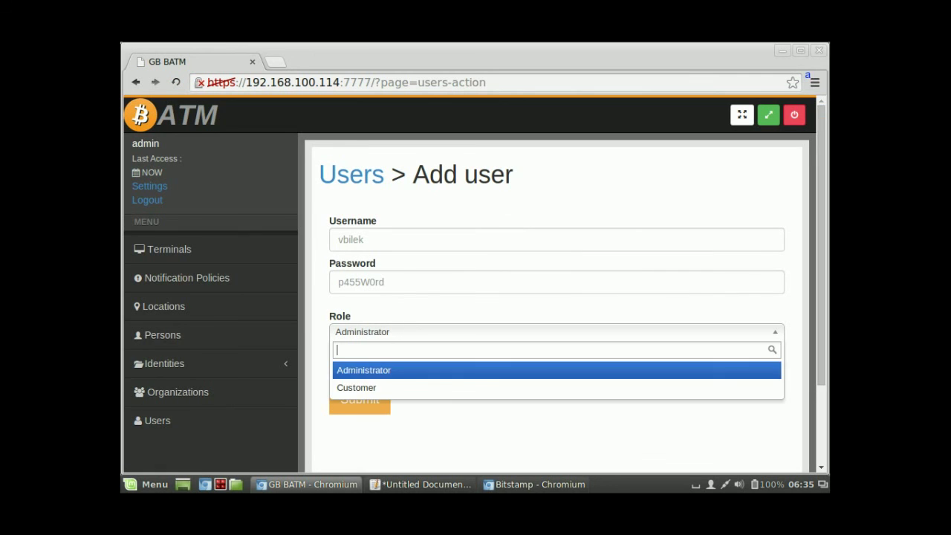
{"action": "key", "text": "Down"}
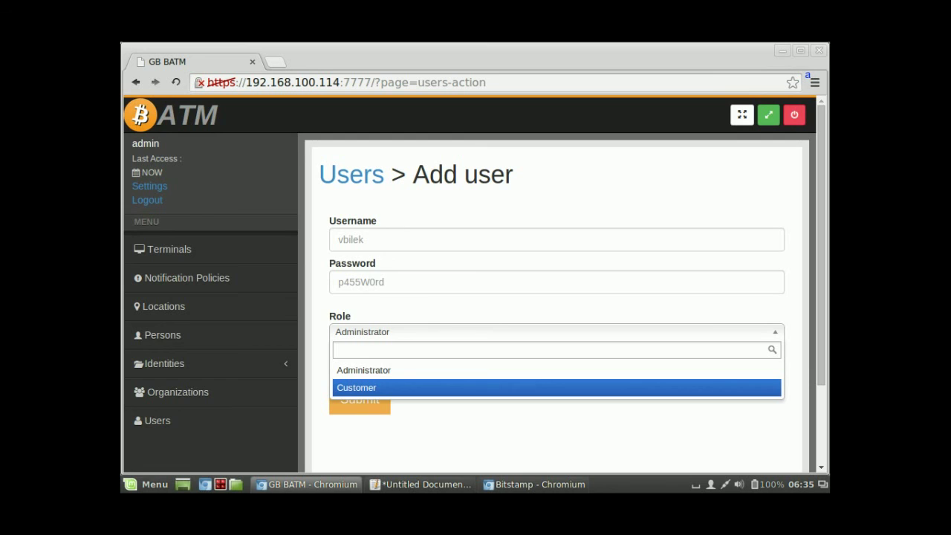
{"action": "key", "text": "Return"}
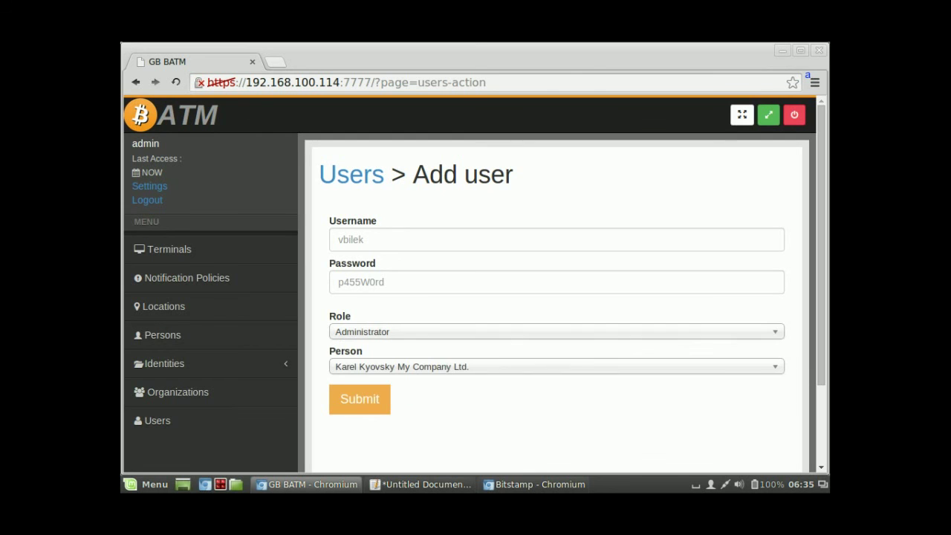